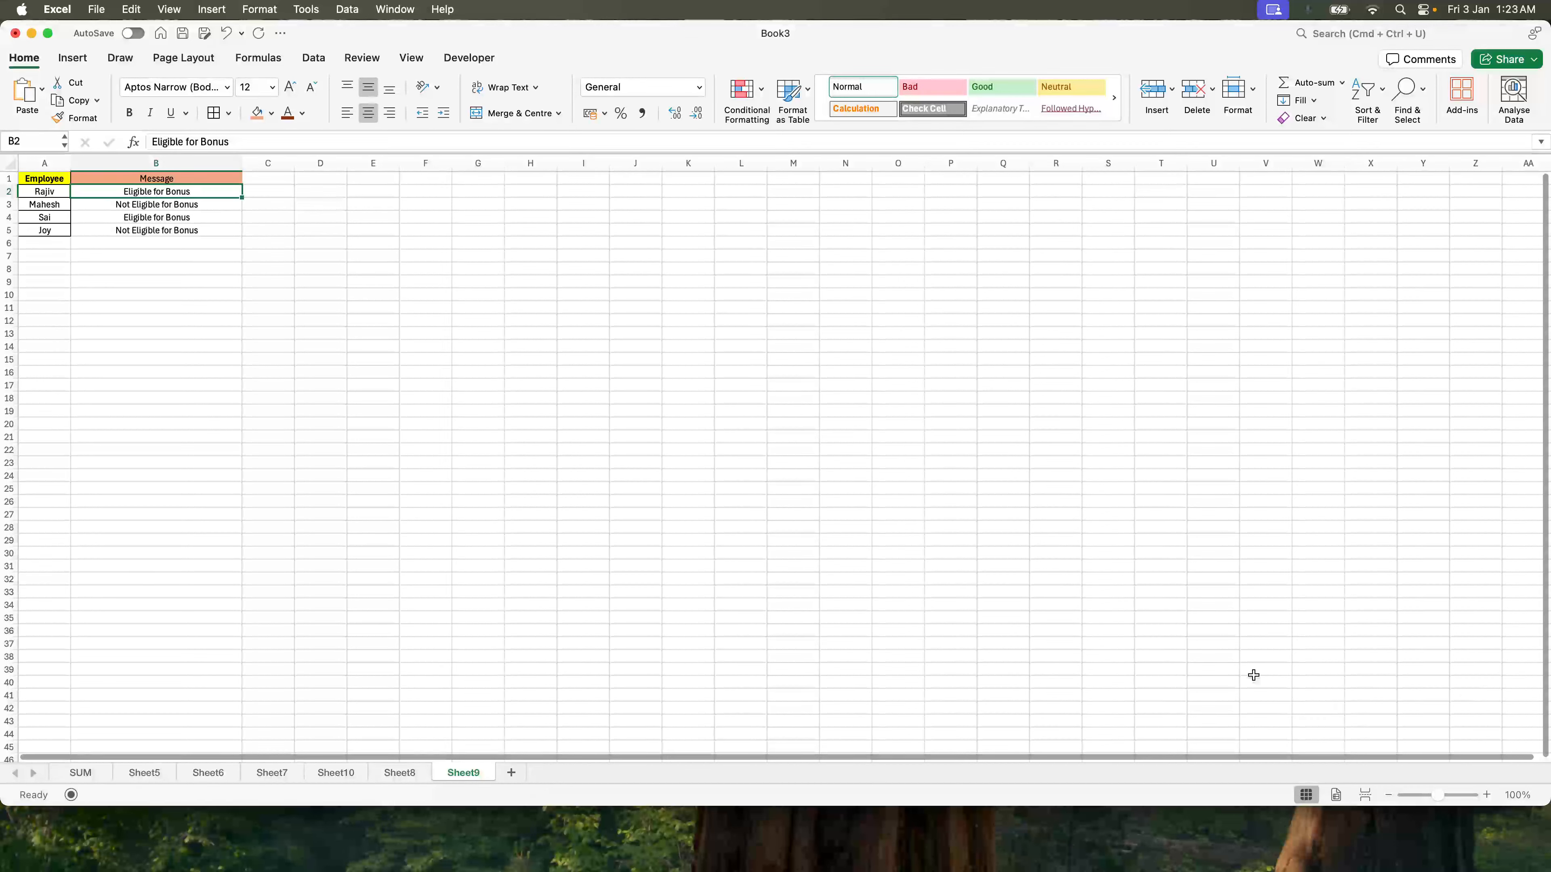
Add a new worksheet after Sheet9 and zoom it to 190%
click(519, 774)
click(1485, 795)
click(1485, 795)
click(1485, 795)
click(1485, 794)
click(1485, 795)
click(1485, 794)
click(1485, 795)
click(1485, 795)
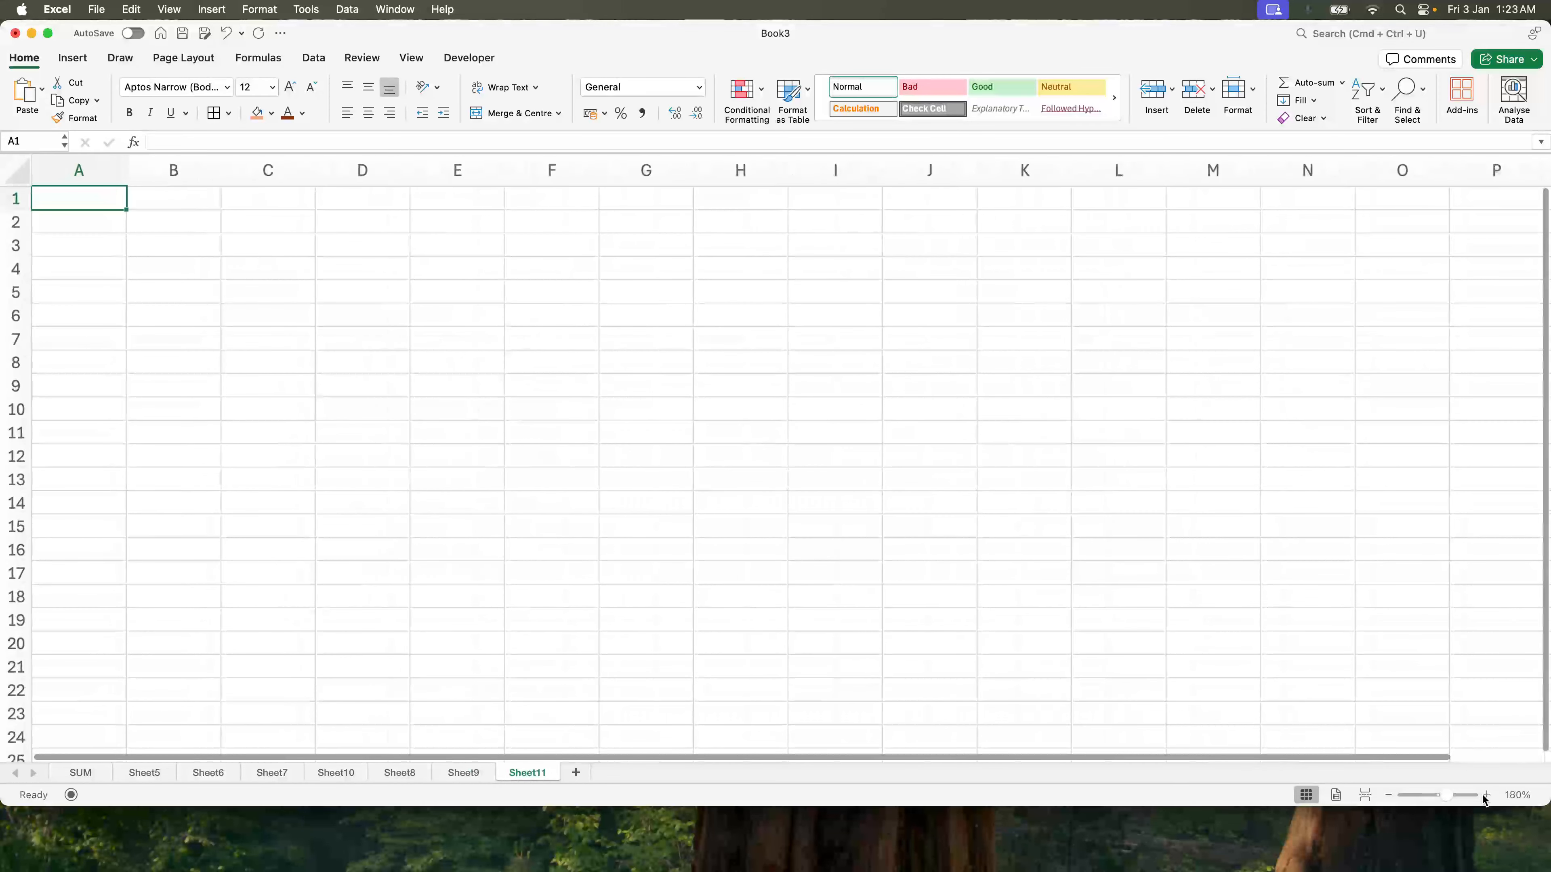
click(1485, 795)
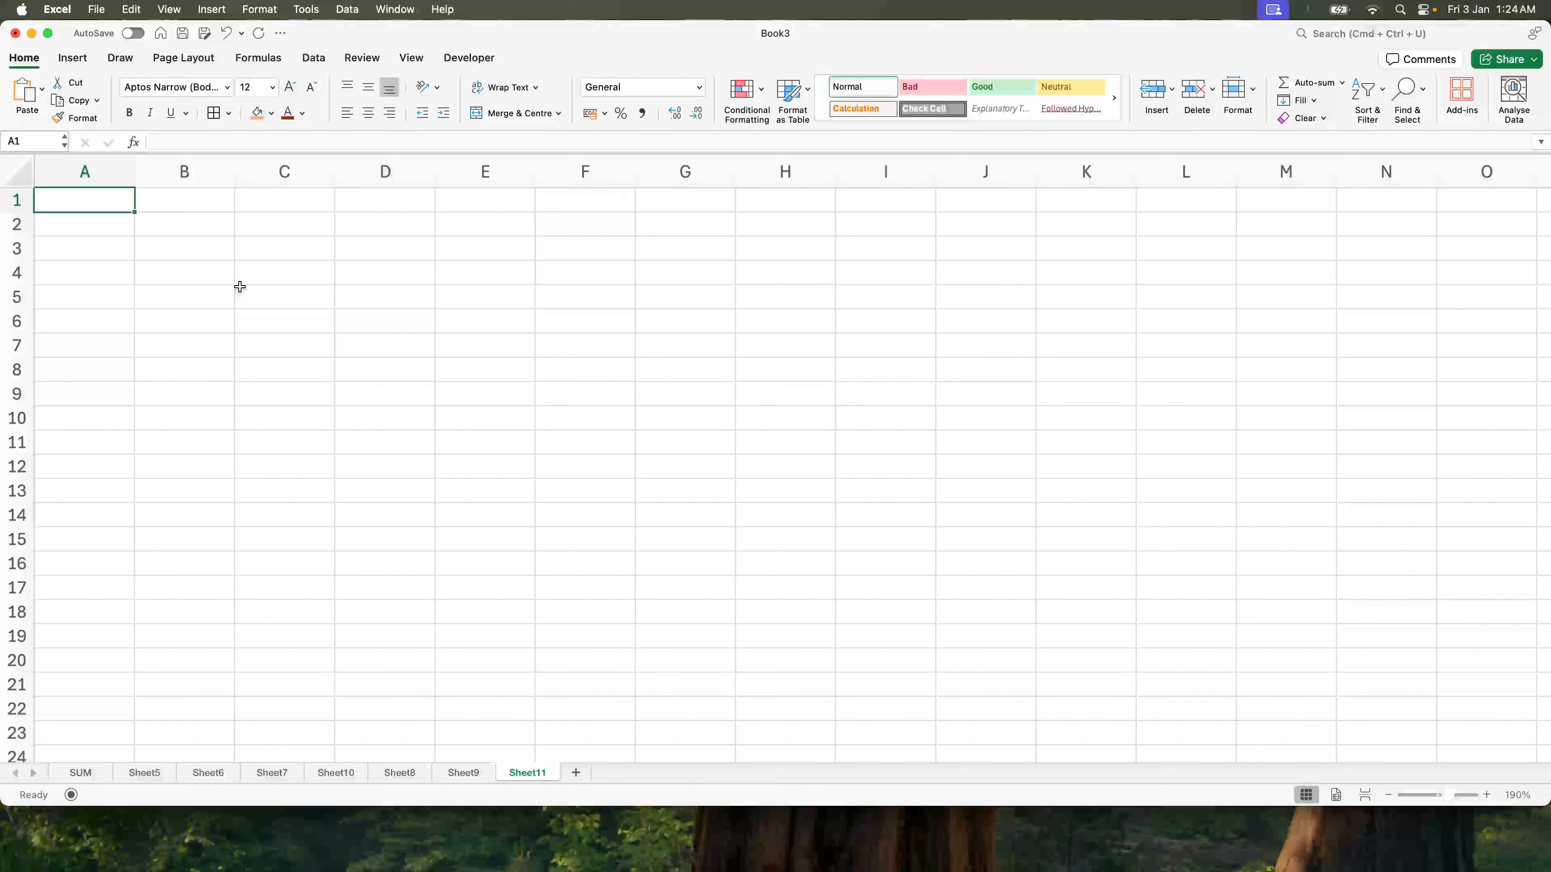
Enter the headers Account, Revenue and Expenses in A1:C1 and fill them with orange
text(Account)
key(Tab)
text(Revenue)
key(Tab)
text(Expenses)
key(Return)
drag(73, 200, 251, 199)
click(261, 117)
List the accounts A, B, C and D in cells A2 to A5
click(101, 225)
text(A)
key(Return)
key(Up)
text(A)
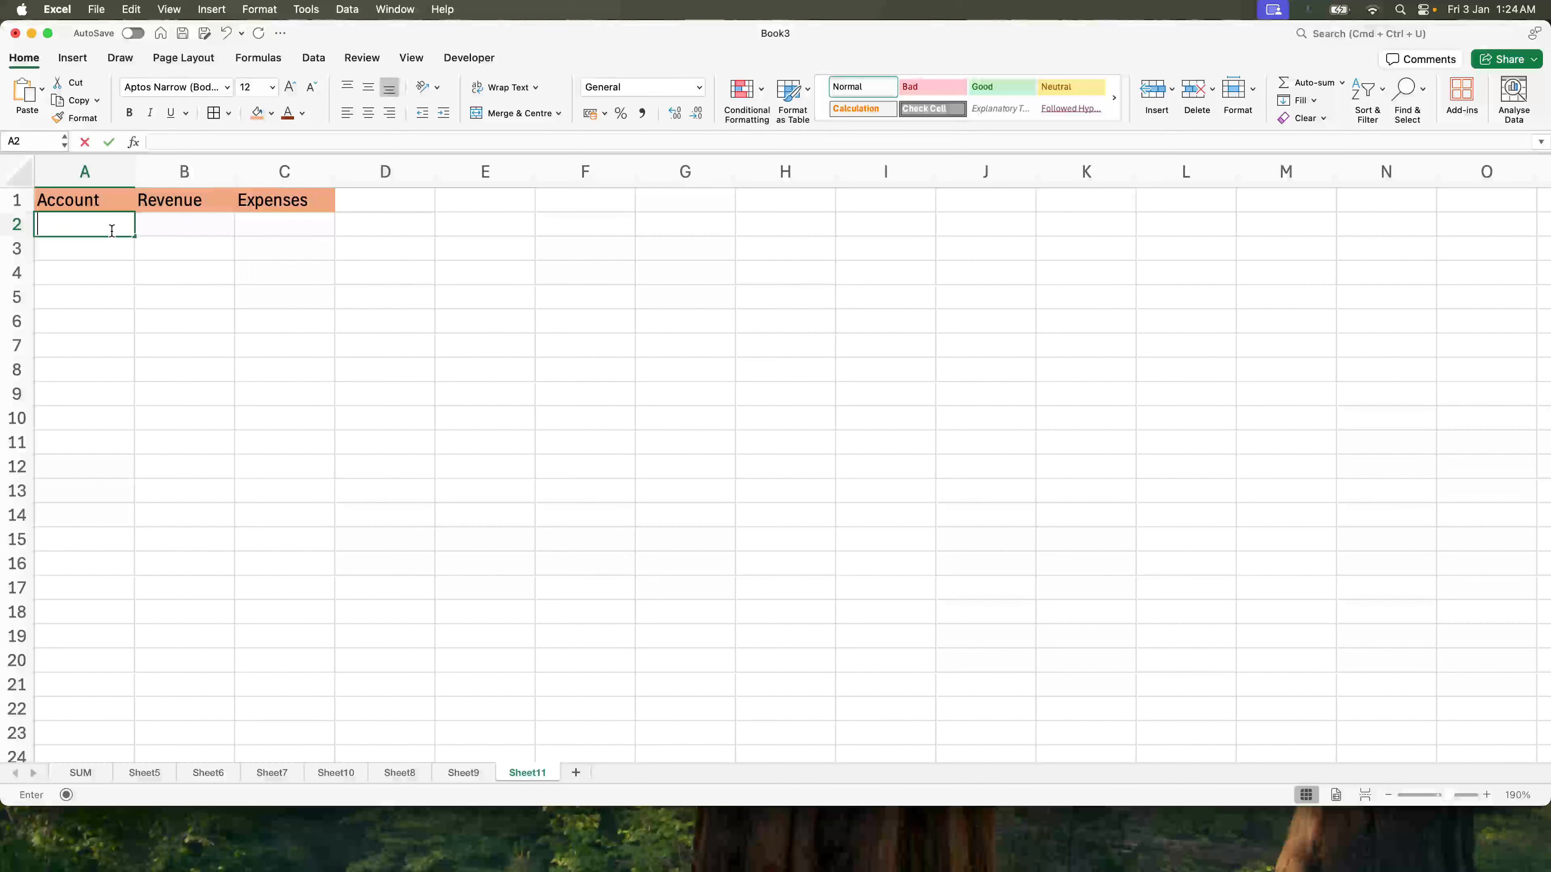
key(Return)
text(B)
key(Return)
text(C)
key(Return)
text(D)
key(Return)
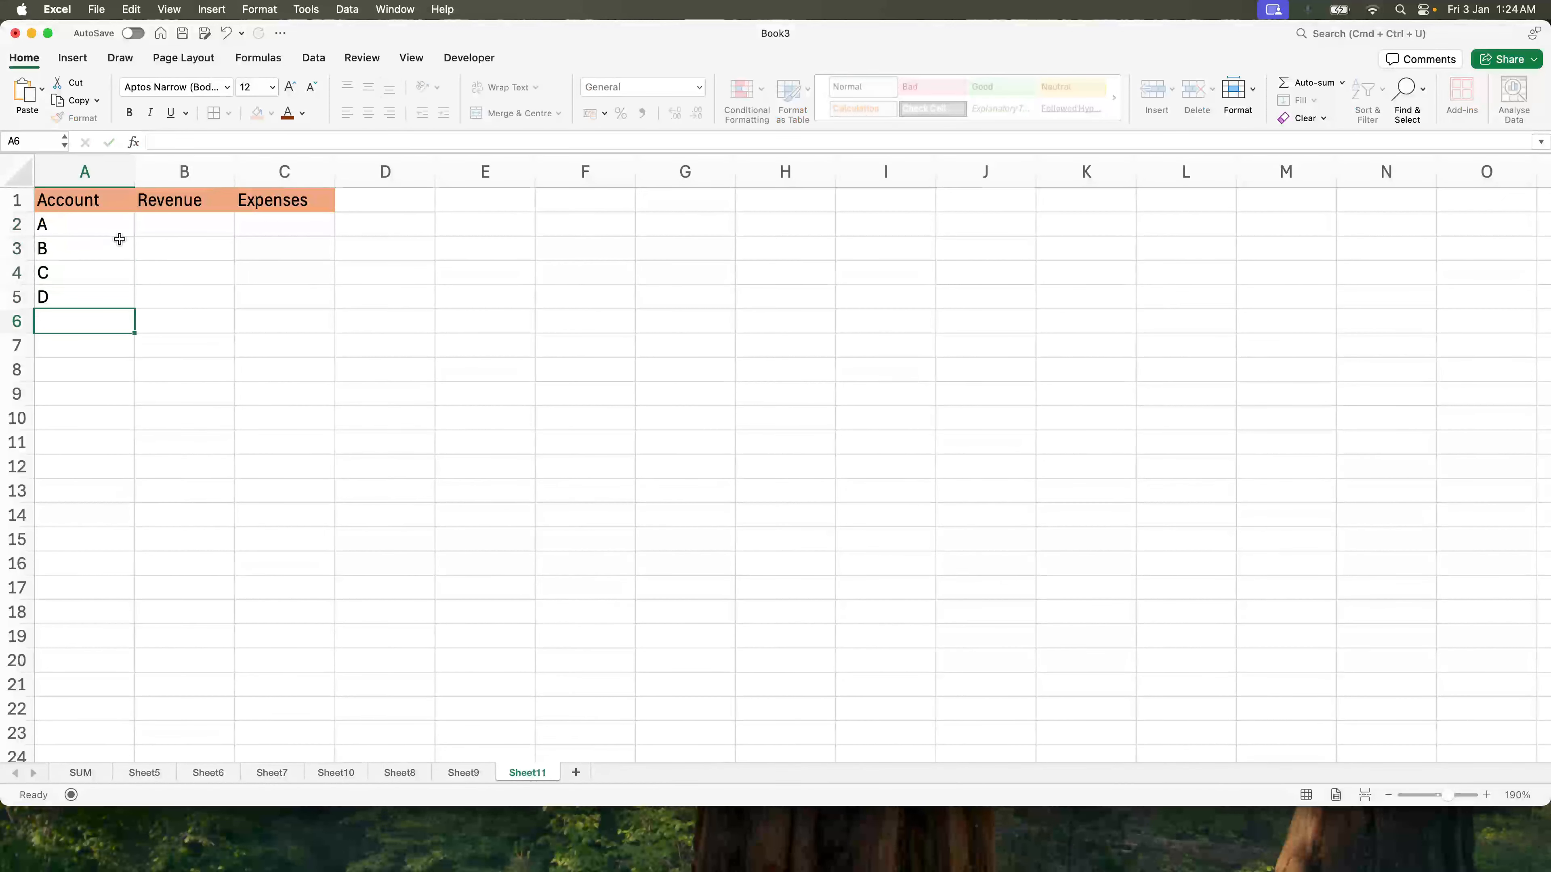
Enter the revenues 1000, 8000, 6000 and 4000 in cells B2 to B5
click(201, 245)
click(208, 226)
text(1000)
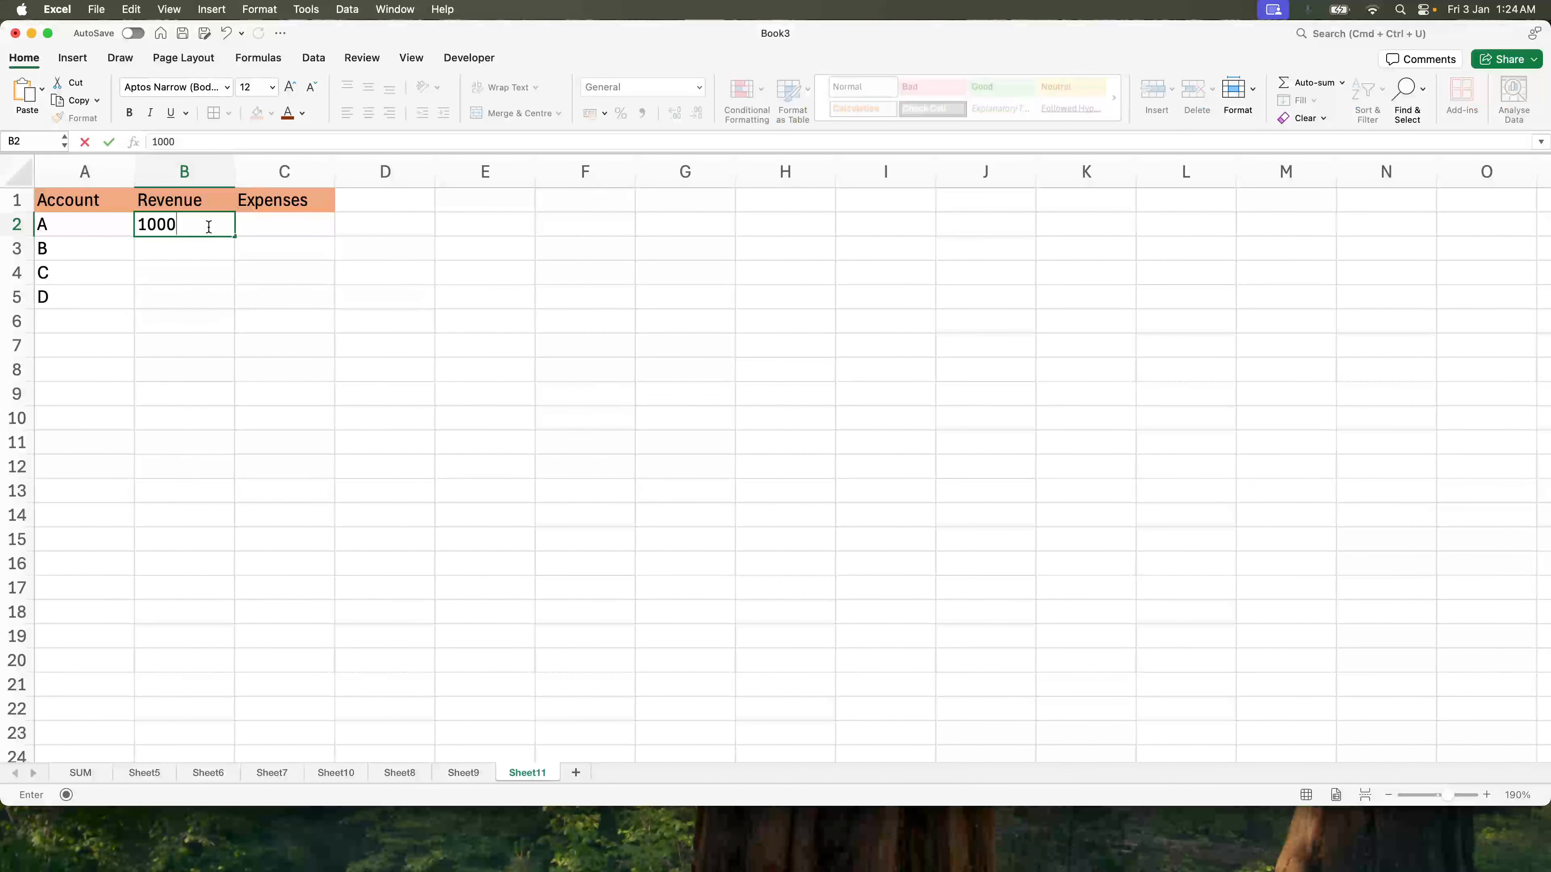
key(Return)
text(8000)
key(Return)
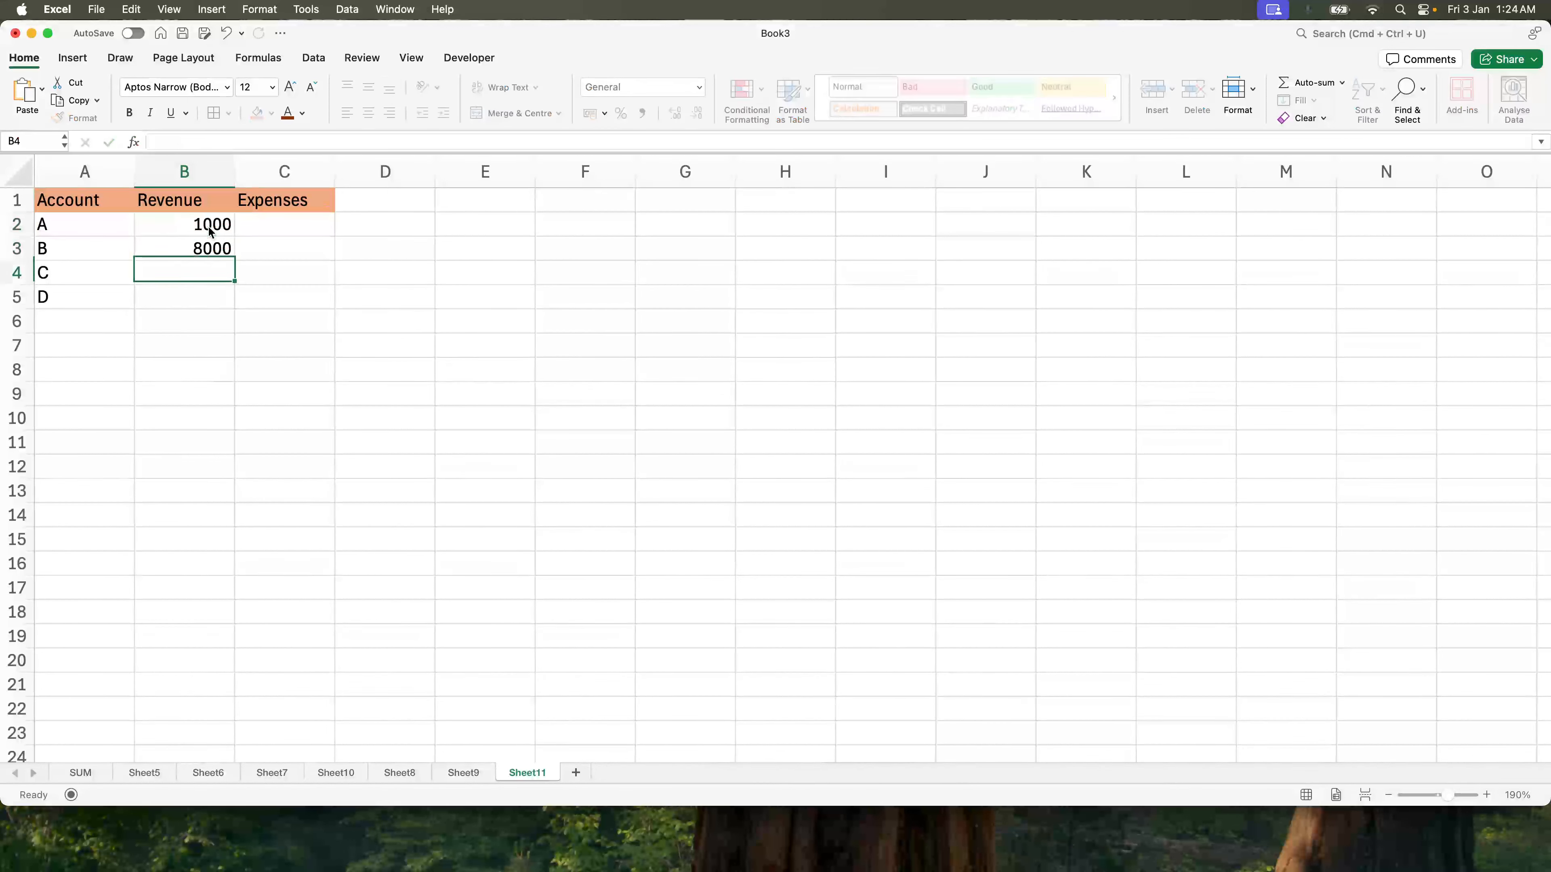
text(6000)
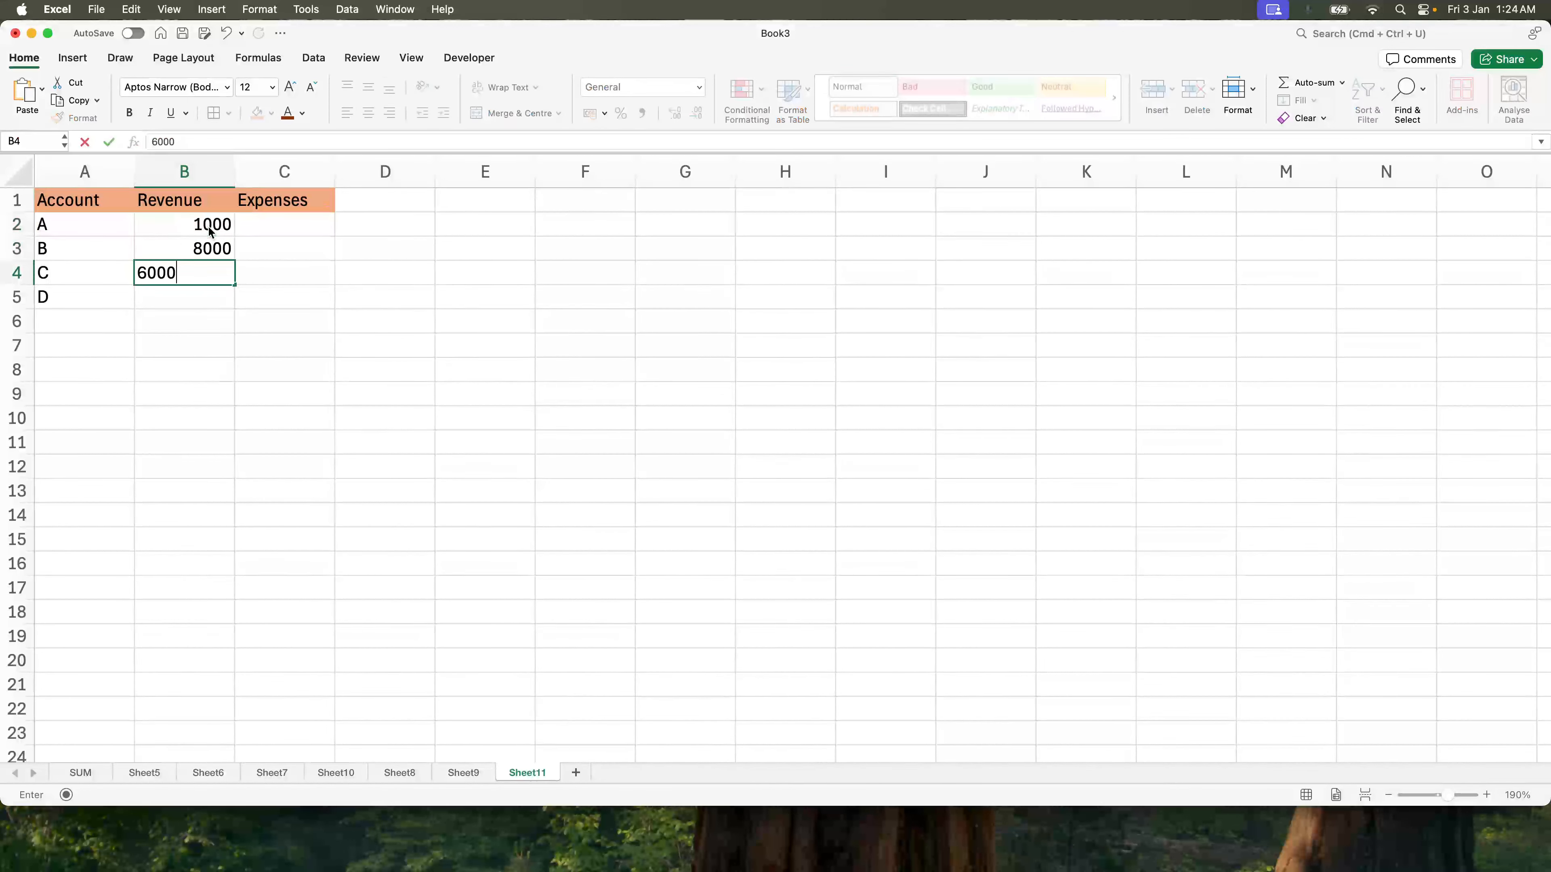
key(Return)
text(4000)
key(Return)
Enter the expenses 5000, 0, the word Blank and 3000 in cells C2 to C5
click(277, 233)
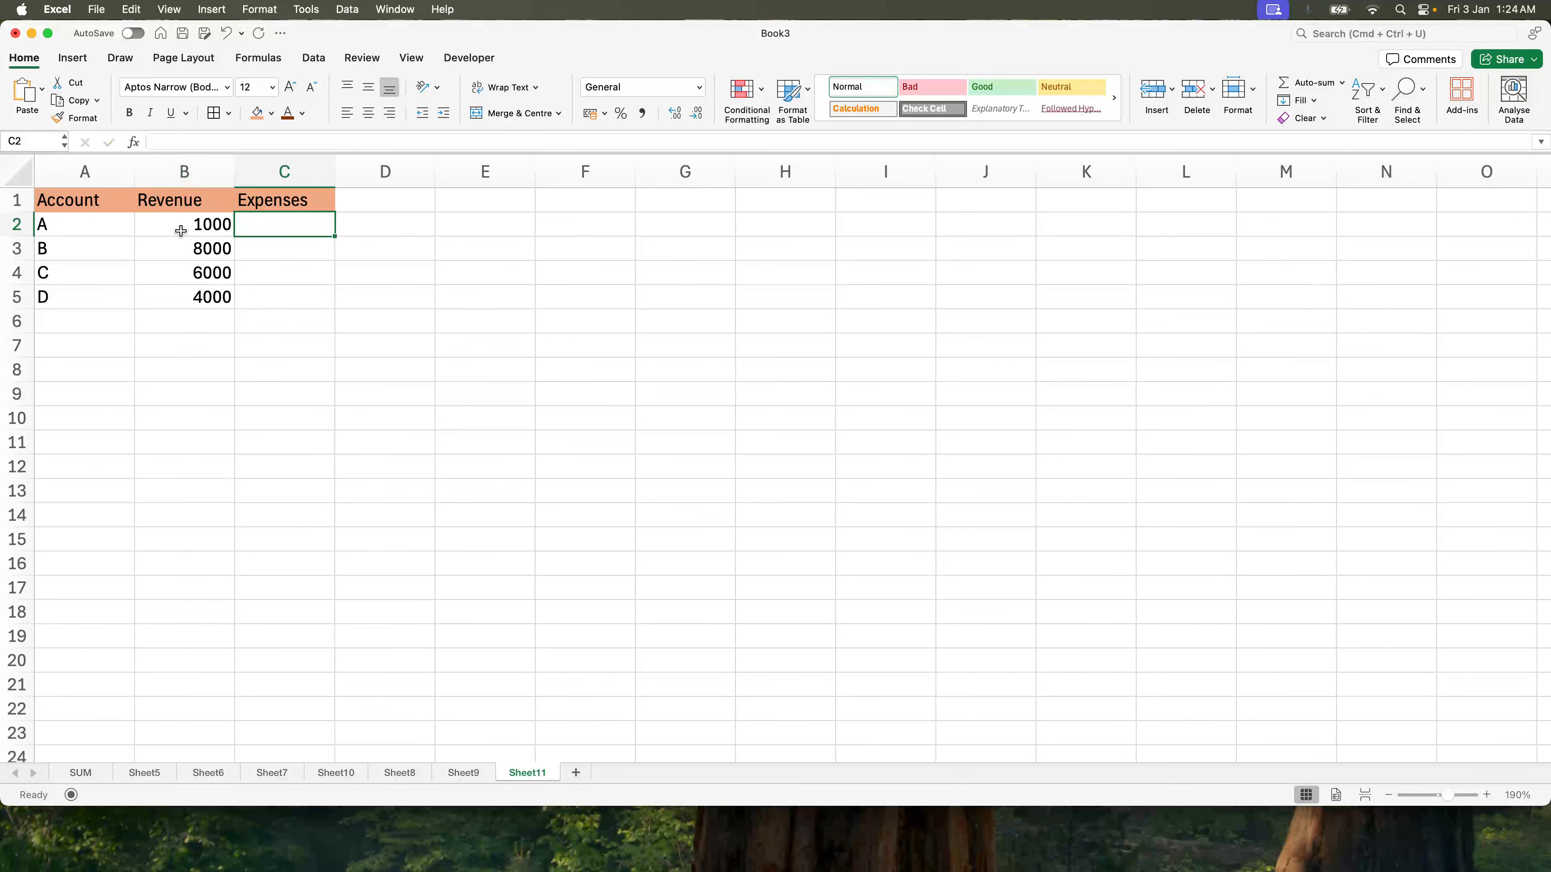
text(5000)
key(Return)
text(0)
key(Return)
text(Blank)
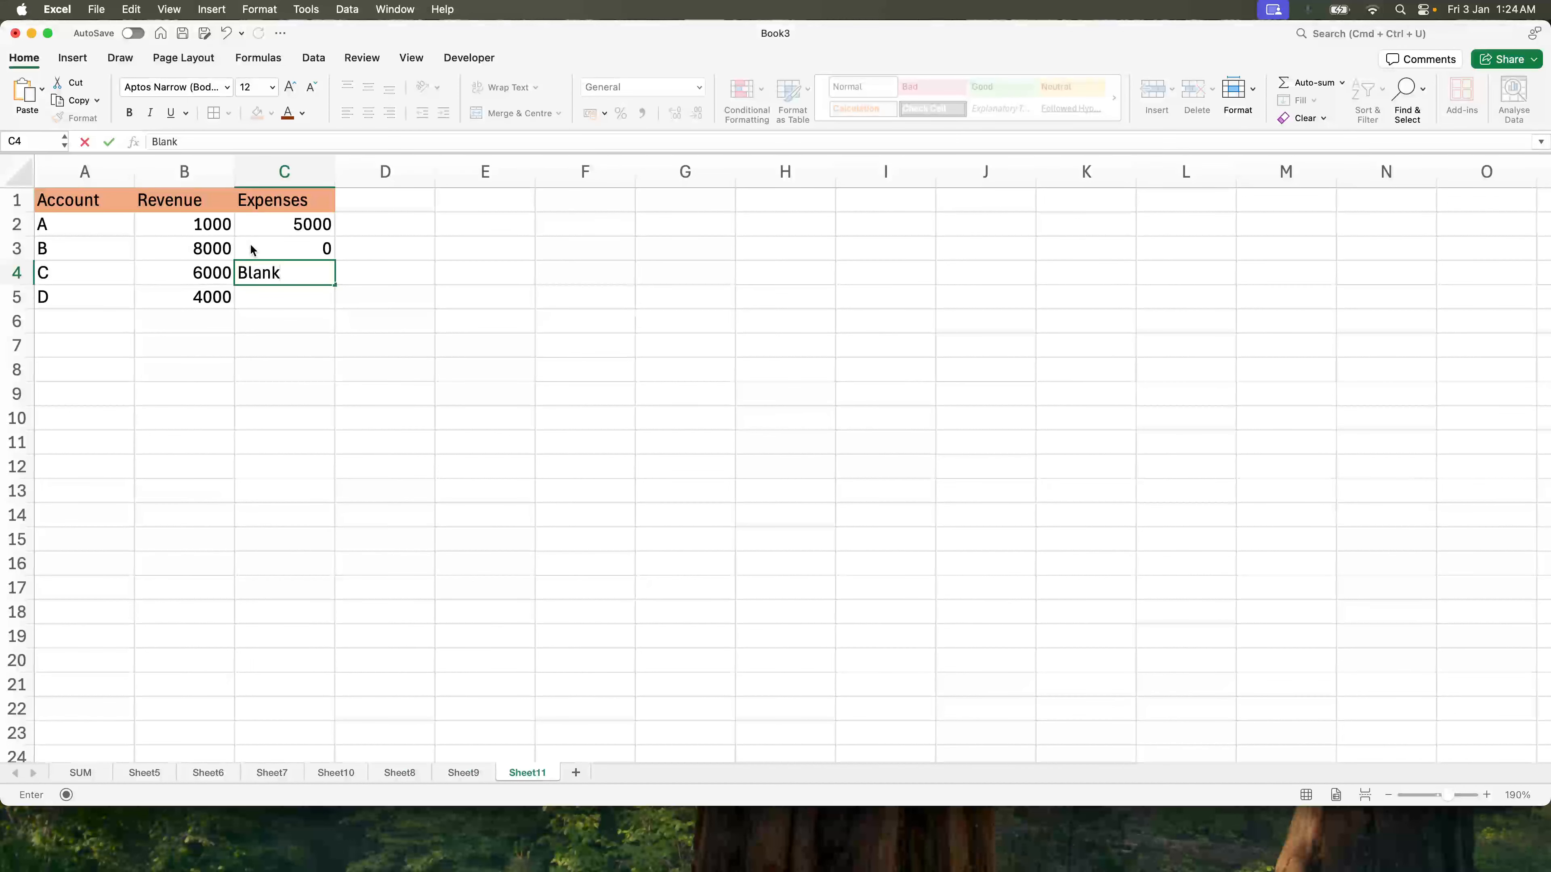
key(Return)
key(Up)
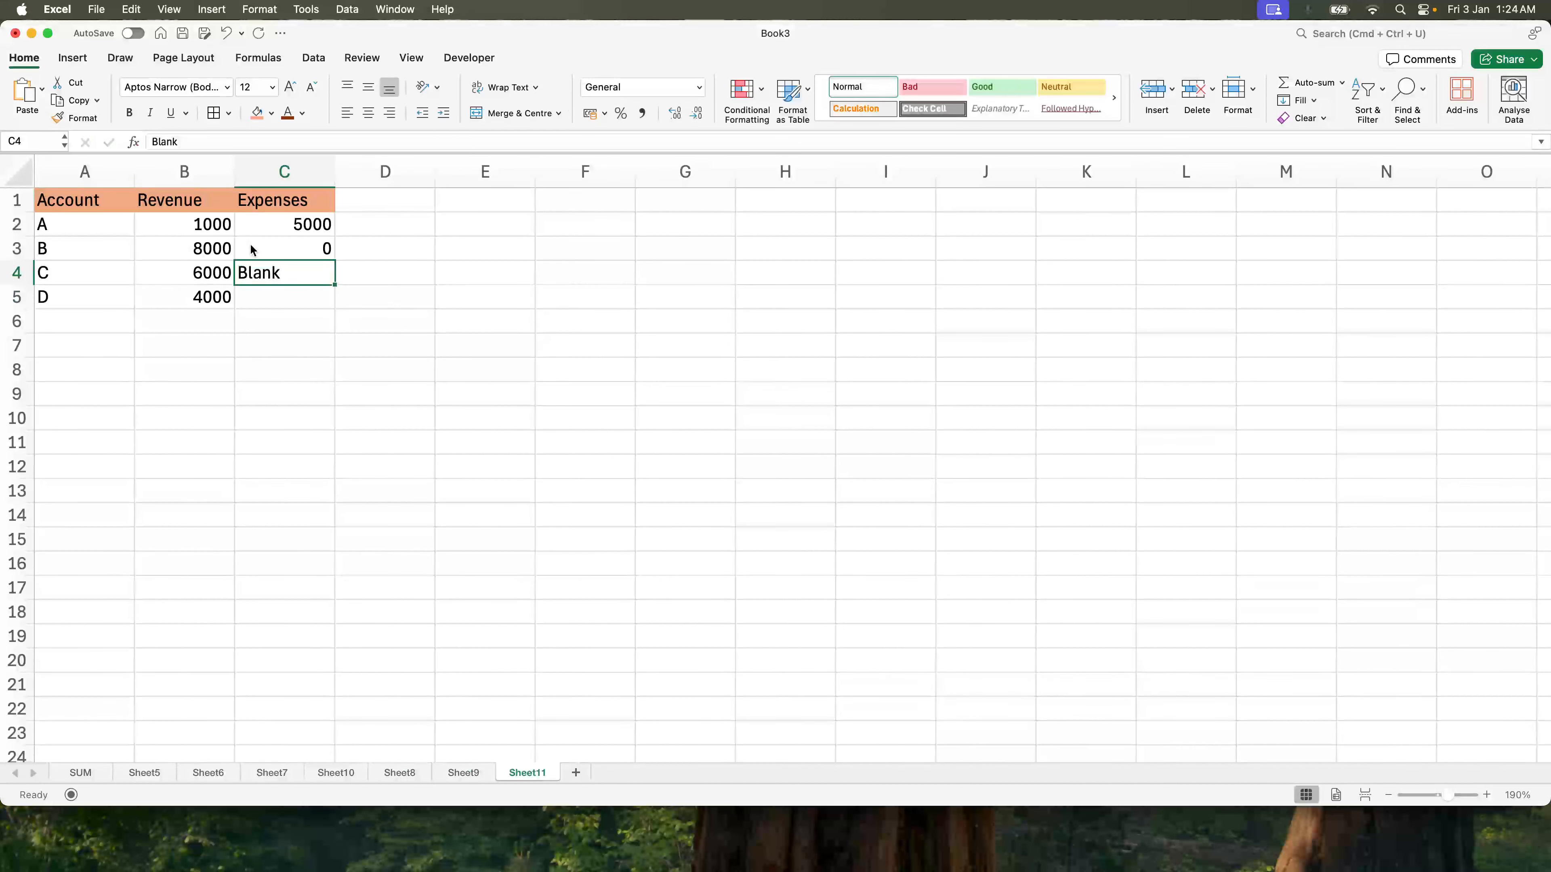
key(Down)
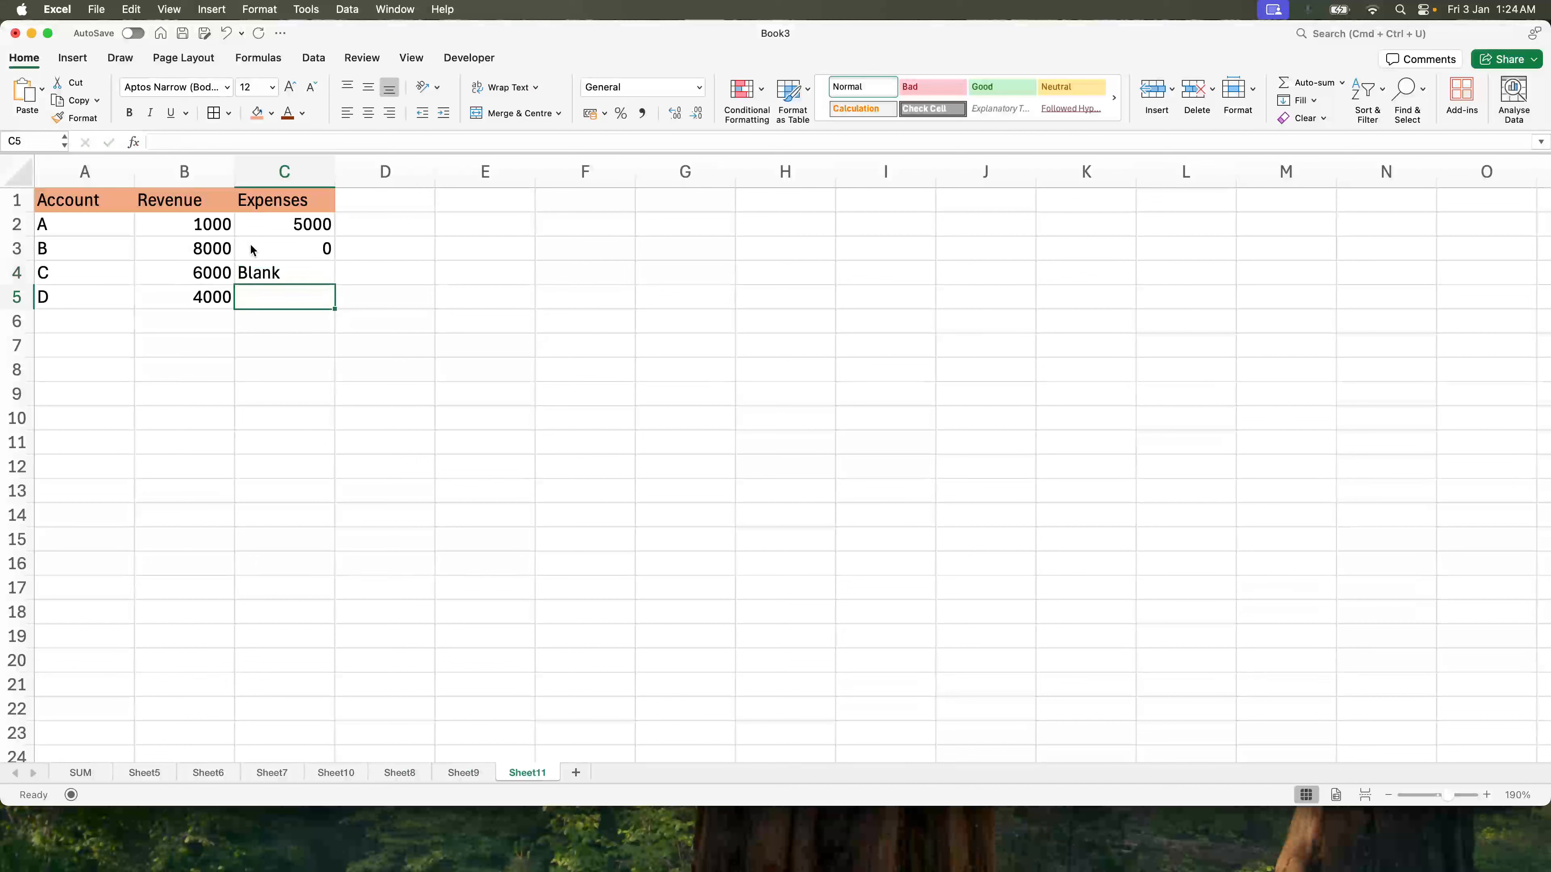
text(3000)
key(Return)
Centre the contents of columns A to C and apply all borders to the table A1:C5
drag(284, 171, 85, 171)
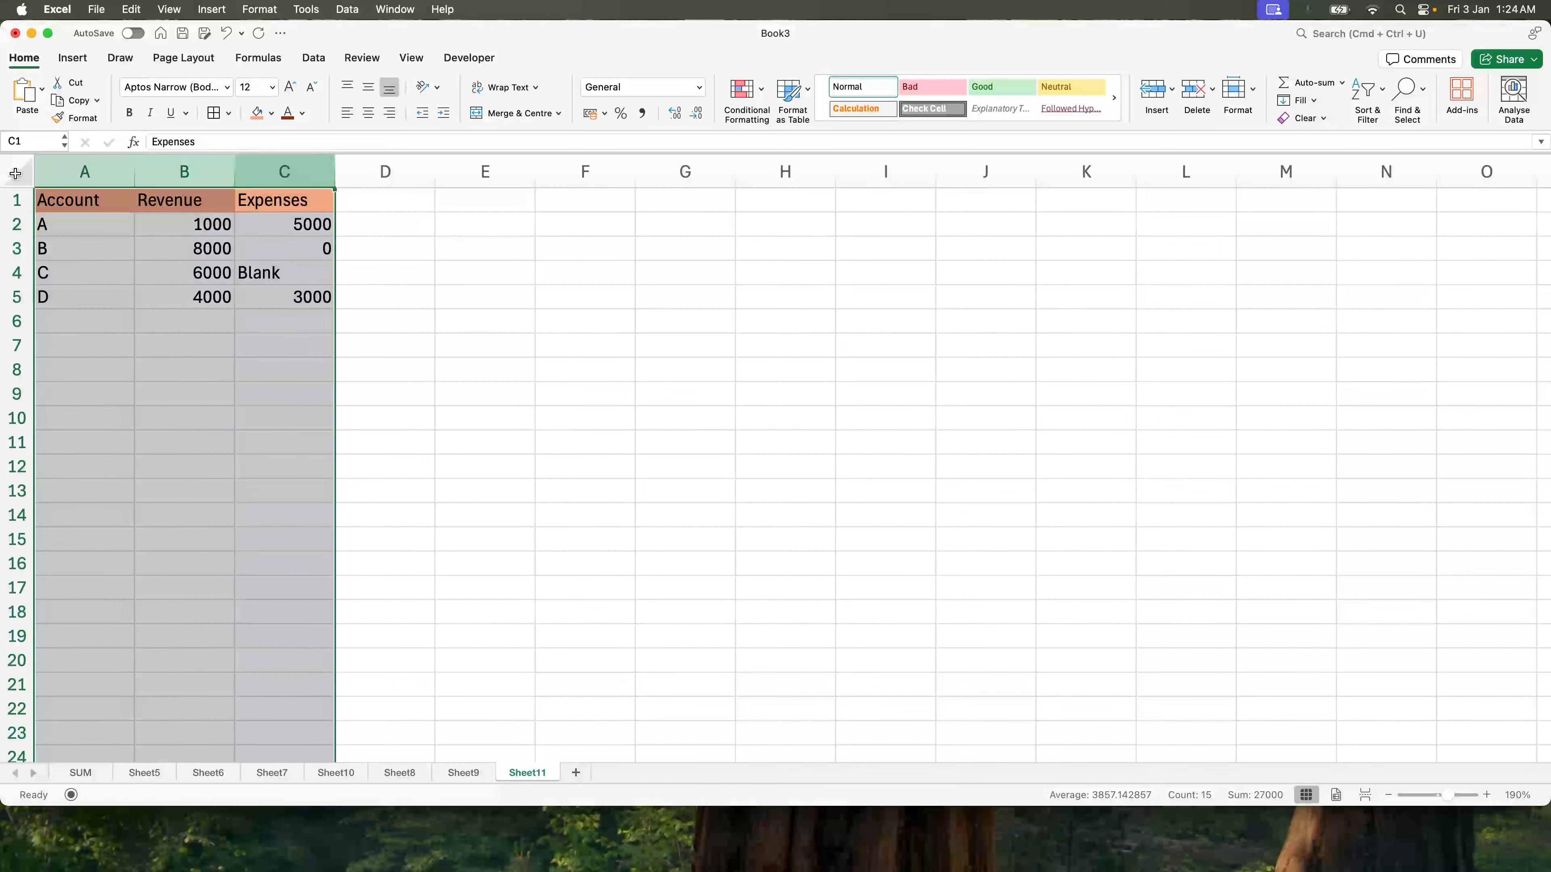
click(368, 113)
click(180, 225)
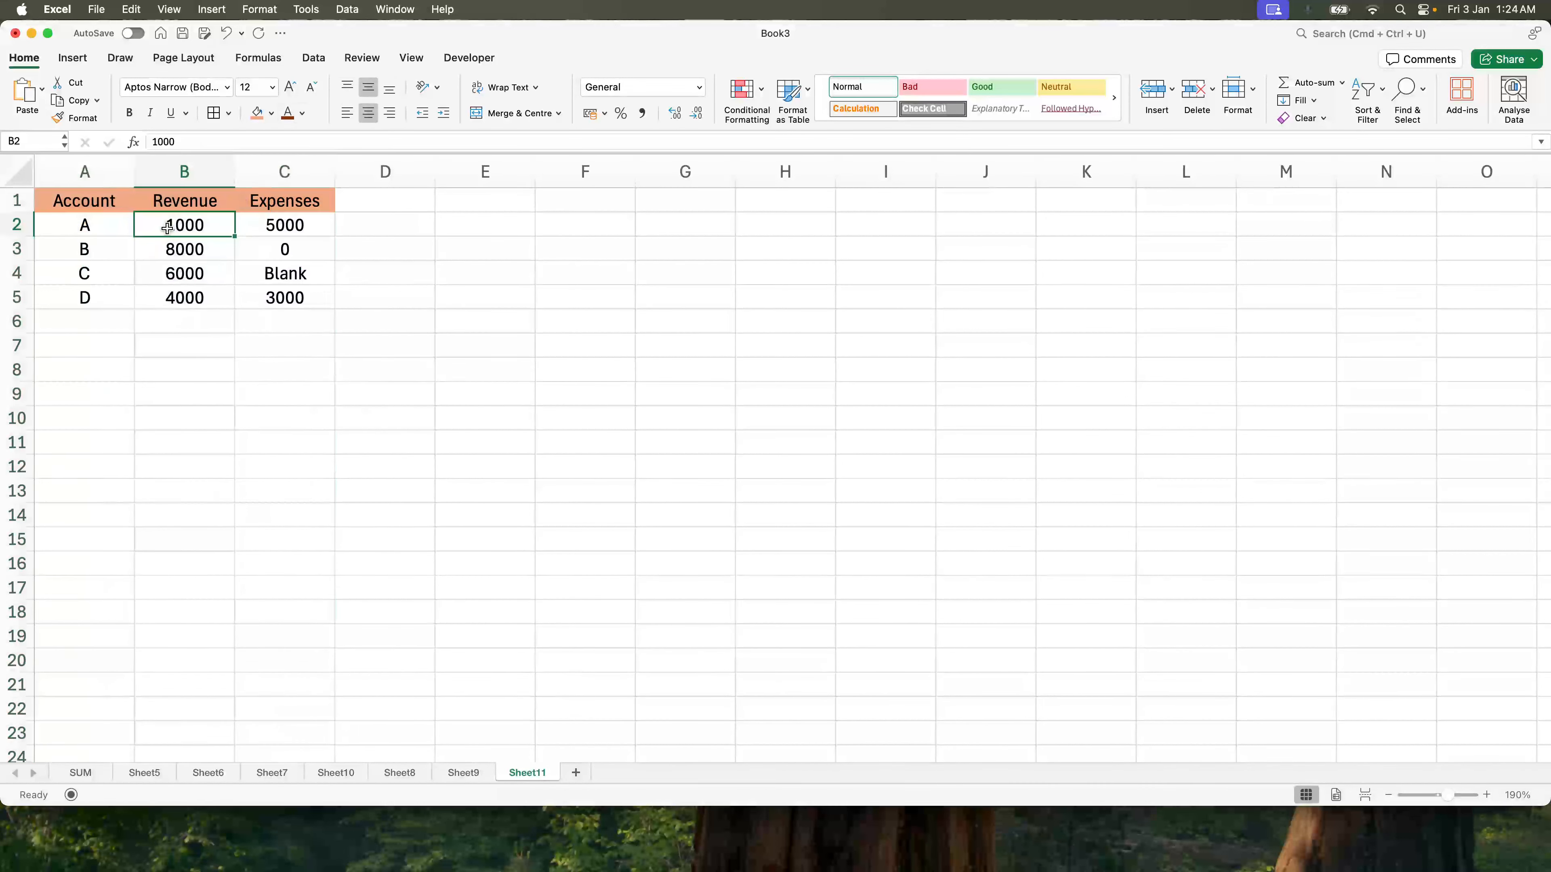
drag(124, 197, 264, 288)
click(214, 112)
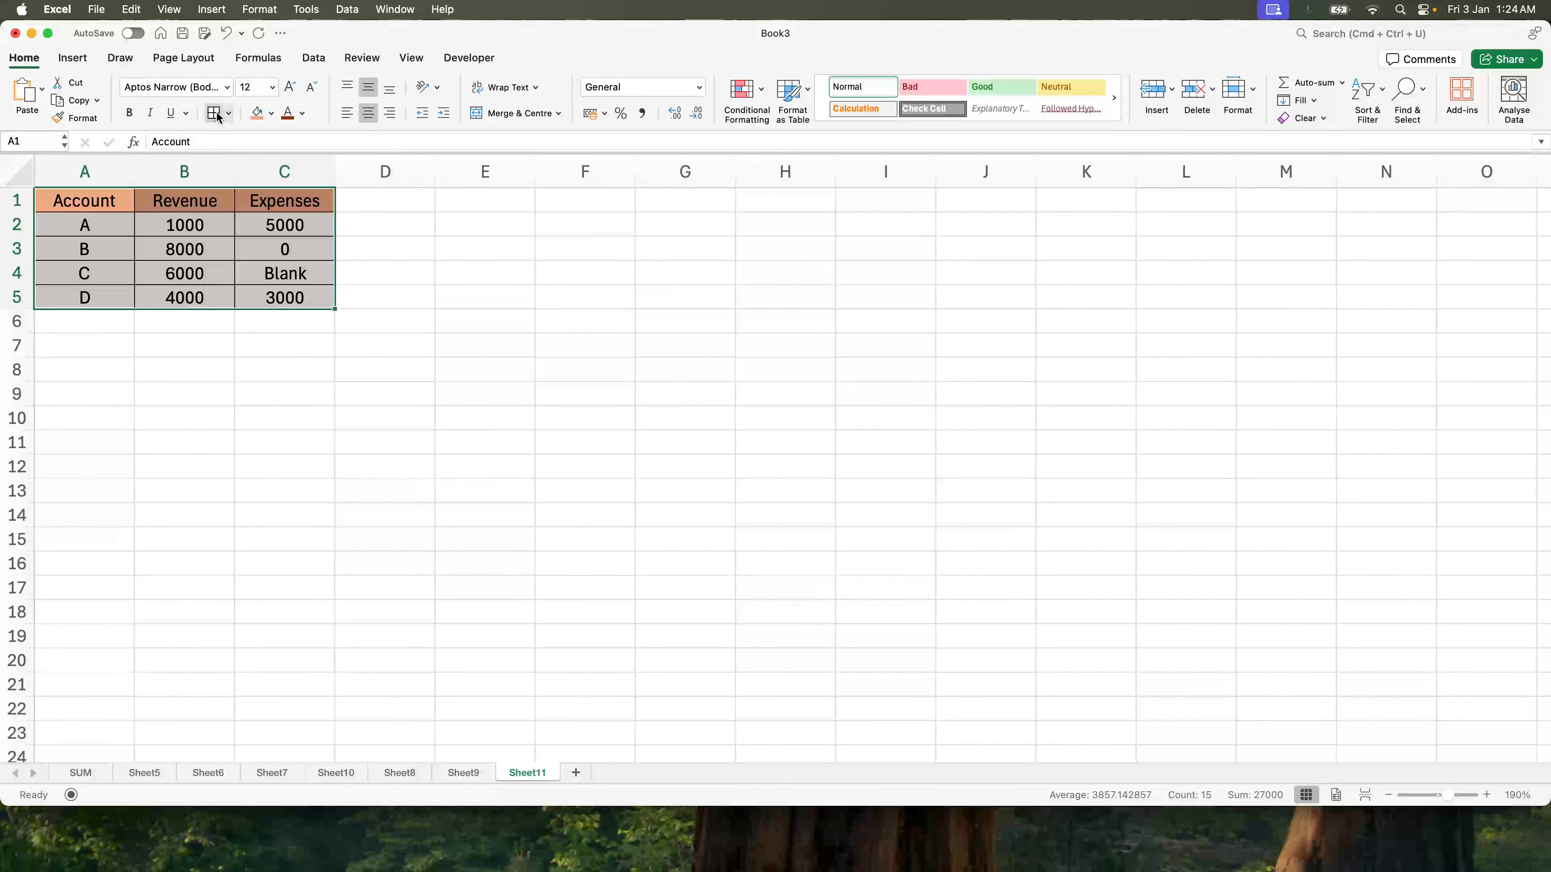
click(264, 274)
Fill cells D1:F1 with yellow and widen column D to about 25.67
drag(372, 199, 585, 201)
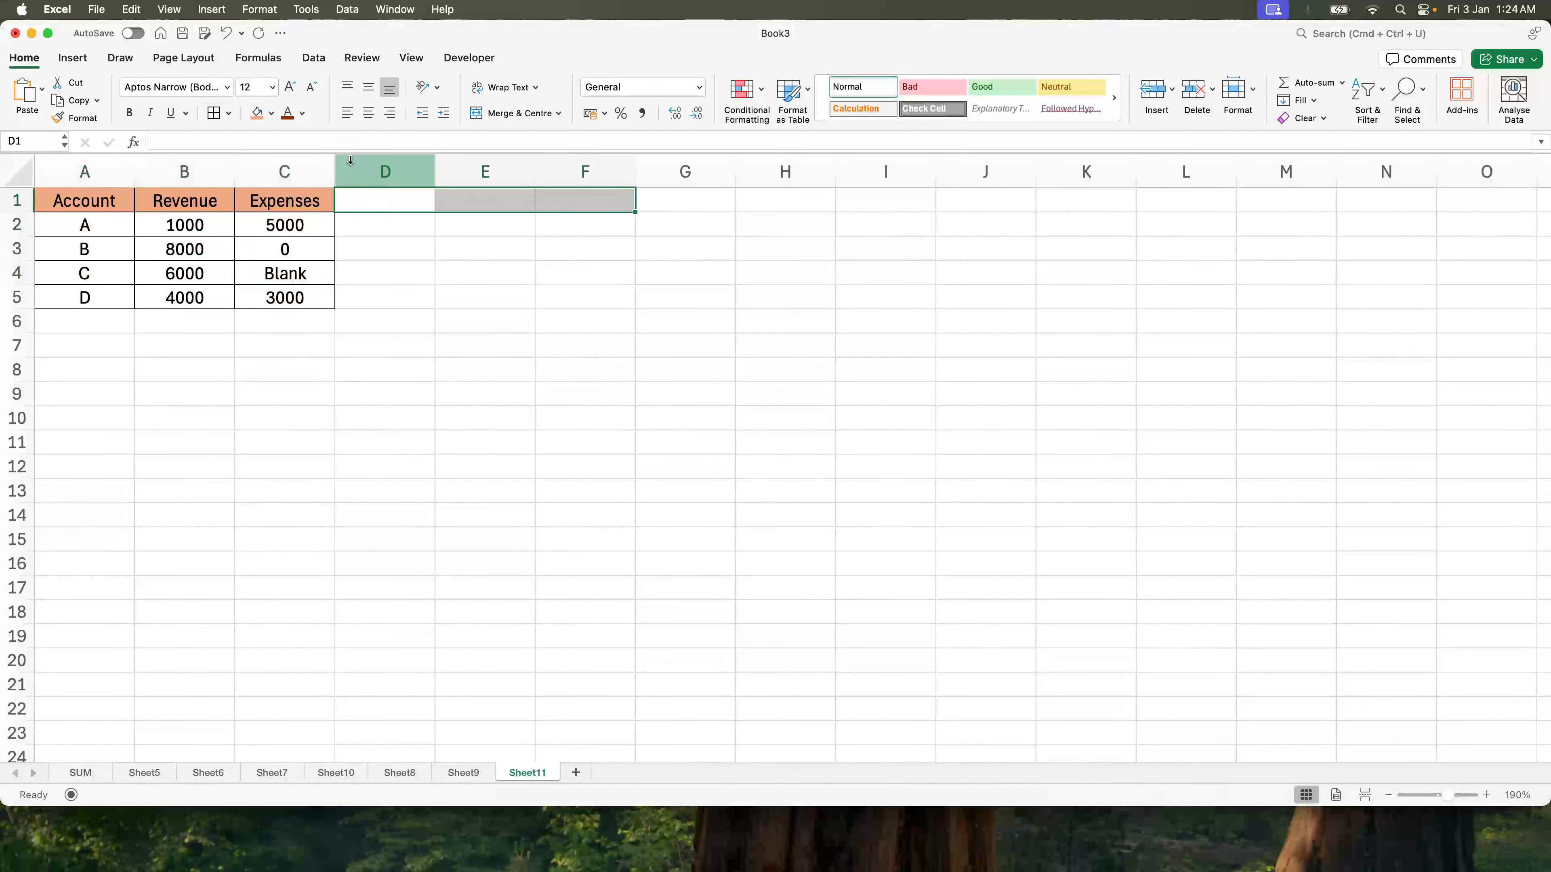
click(271, 116)
click(296, 294)
click(406, 269)
drag(436, 175, 577, 175)
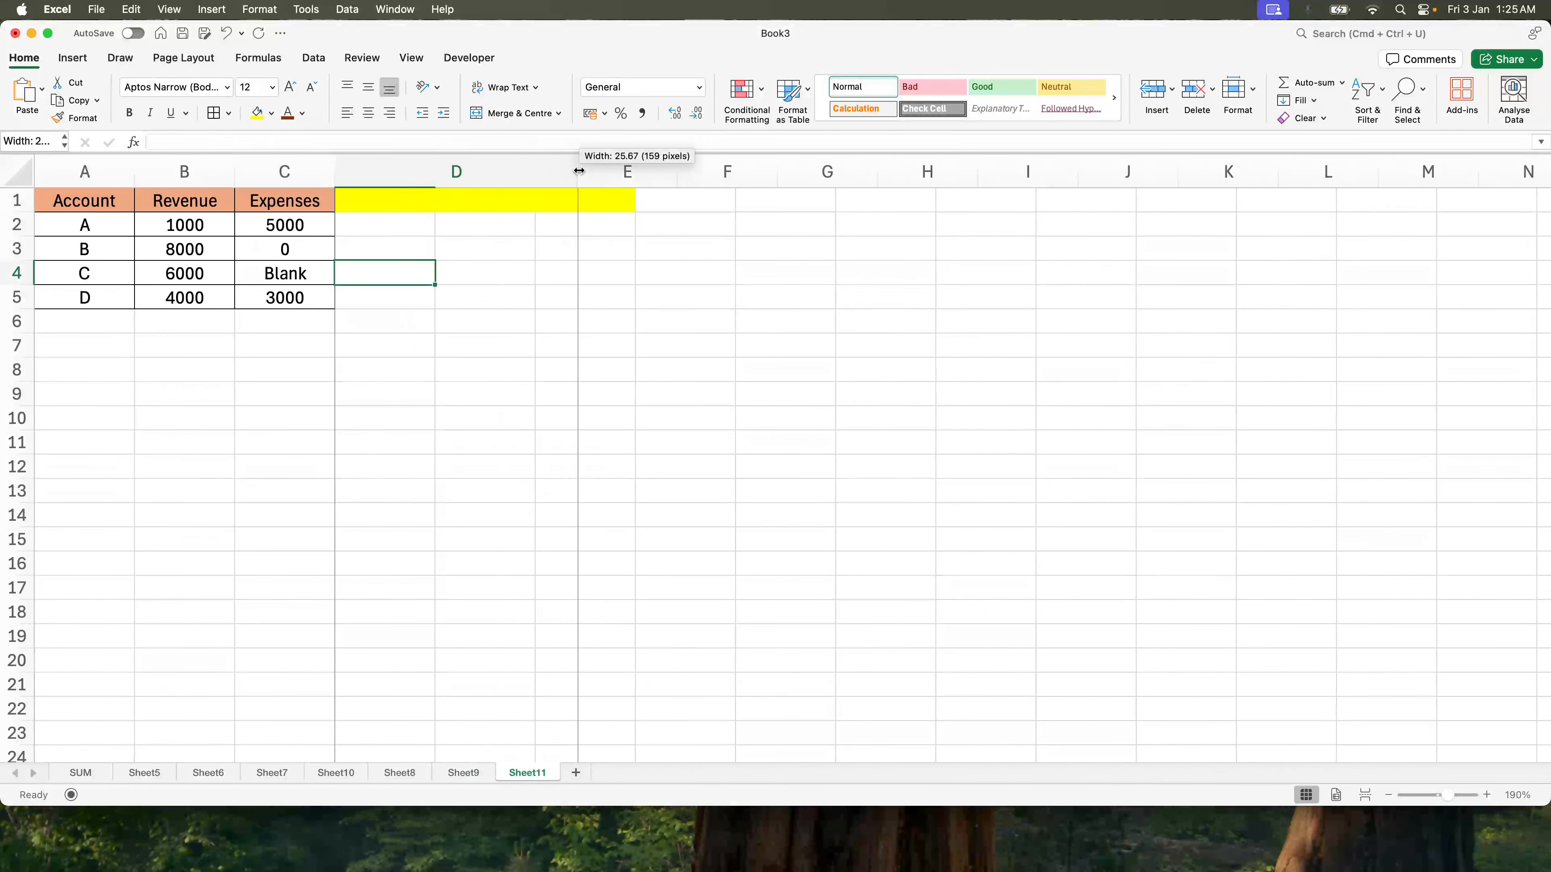
click(430, 252)
click(207, 226)
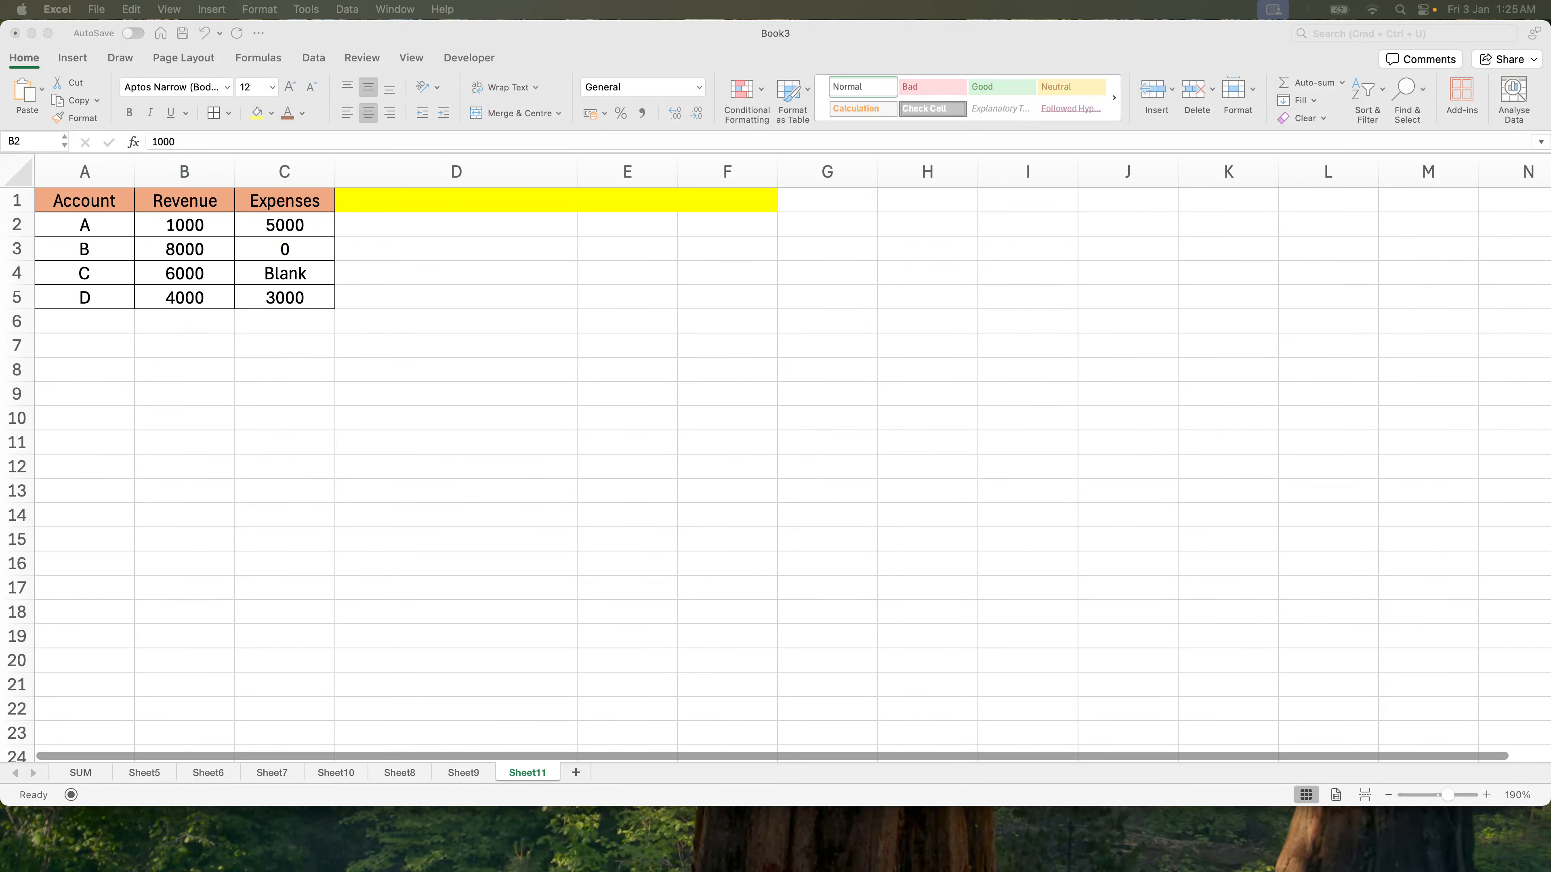
Enter the header "Revenue / Expenses" in cell D1
click(409, 214)
click(419, 201)
text(Revenue / Expenses)
key(Return)
Enter the formula =B2/C2 in D2 to divide account A's revenue by its expenses
text(=)
key(Left)
key(Left)
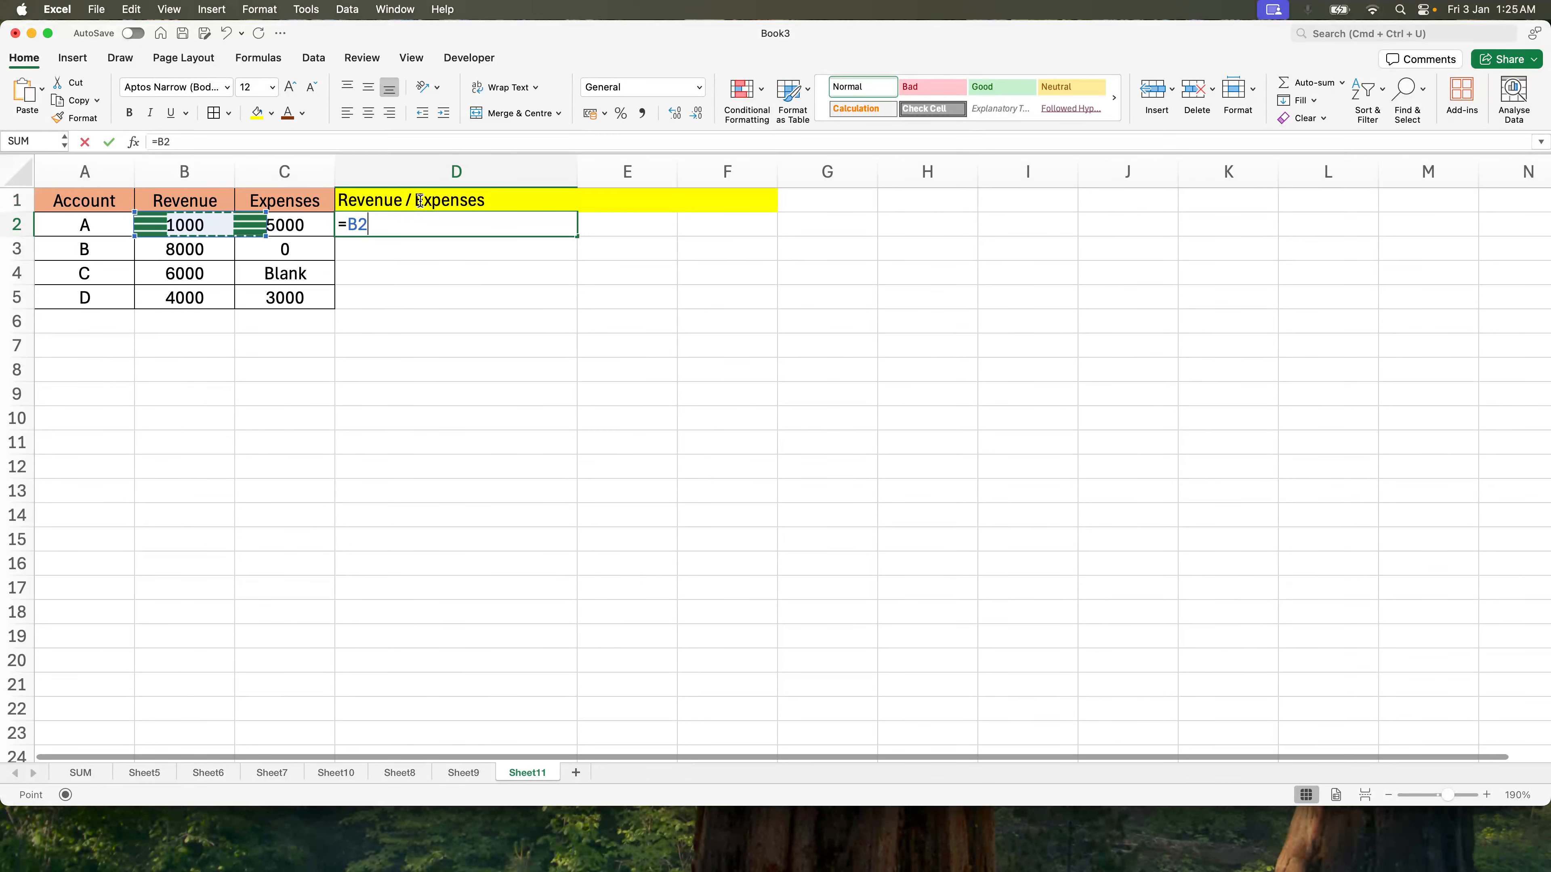
text(/)
key(Left)
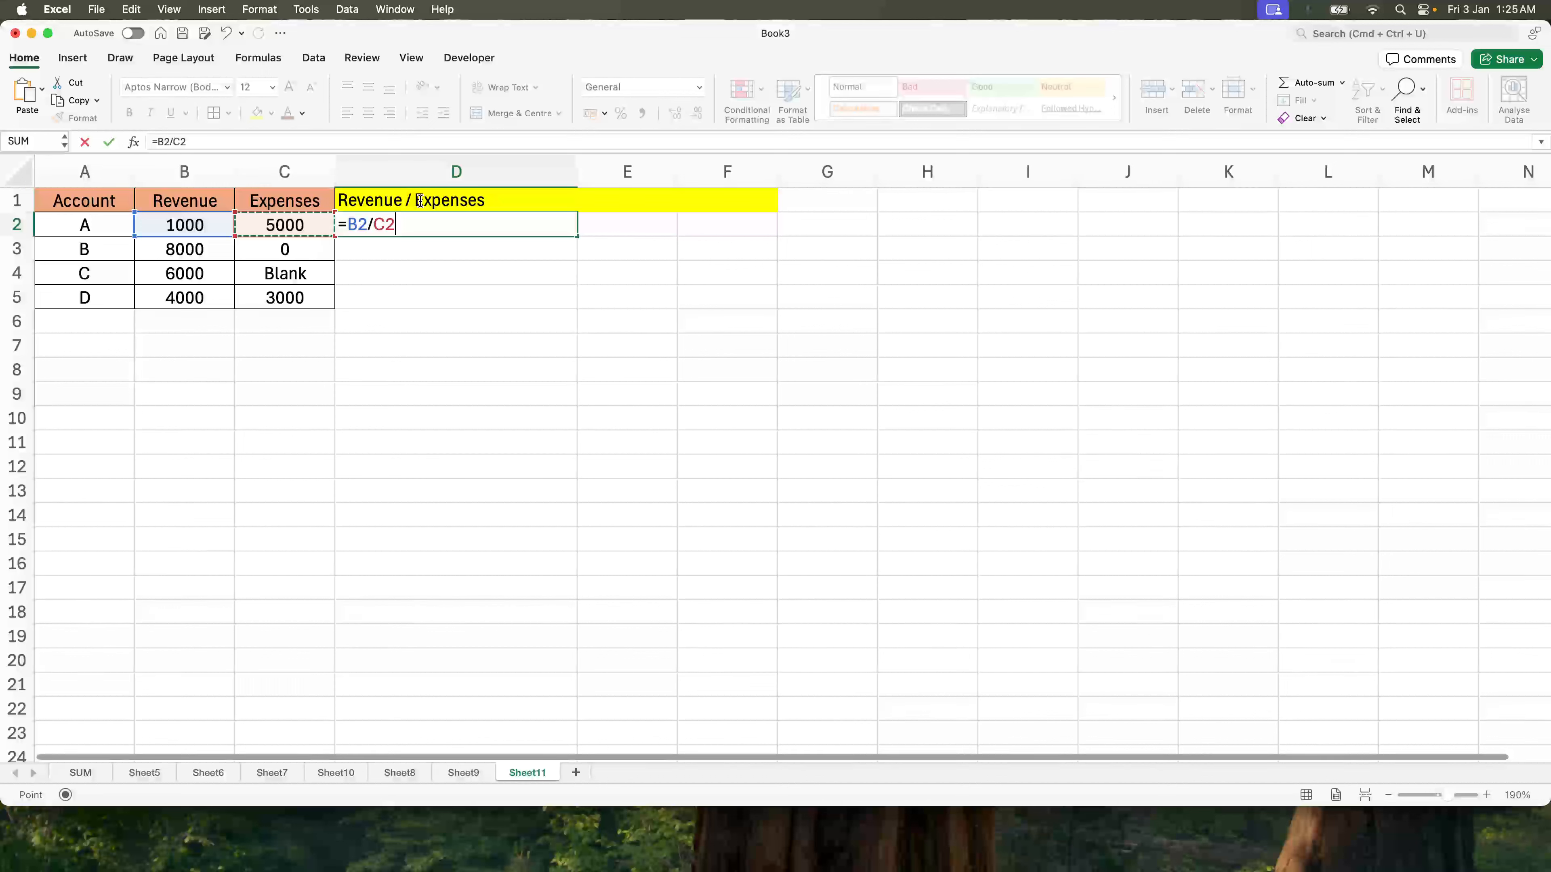
key(Return)
key(Up)
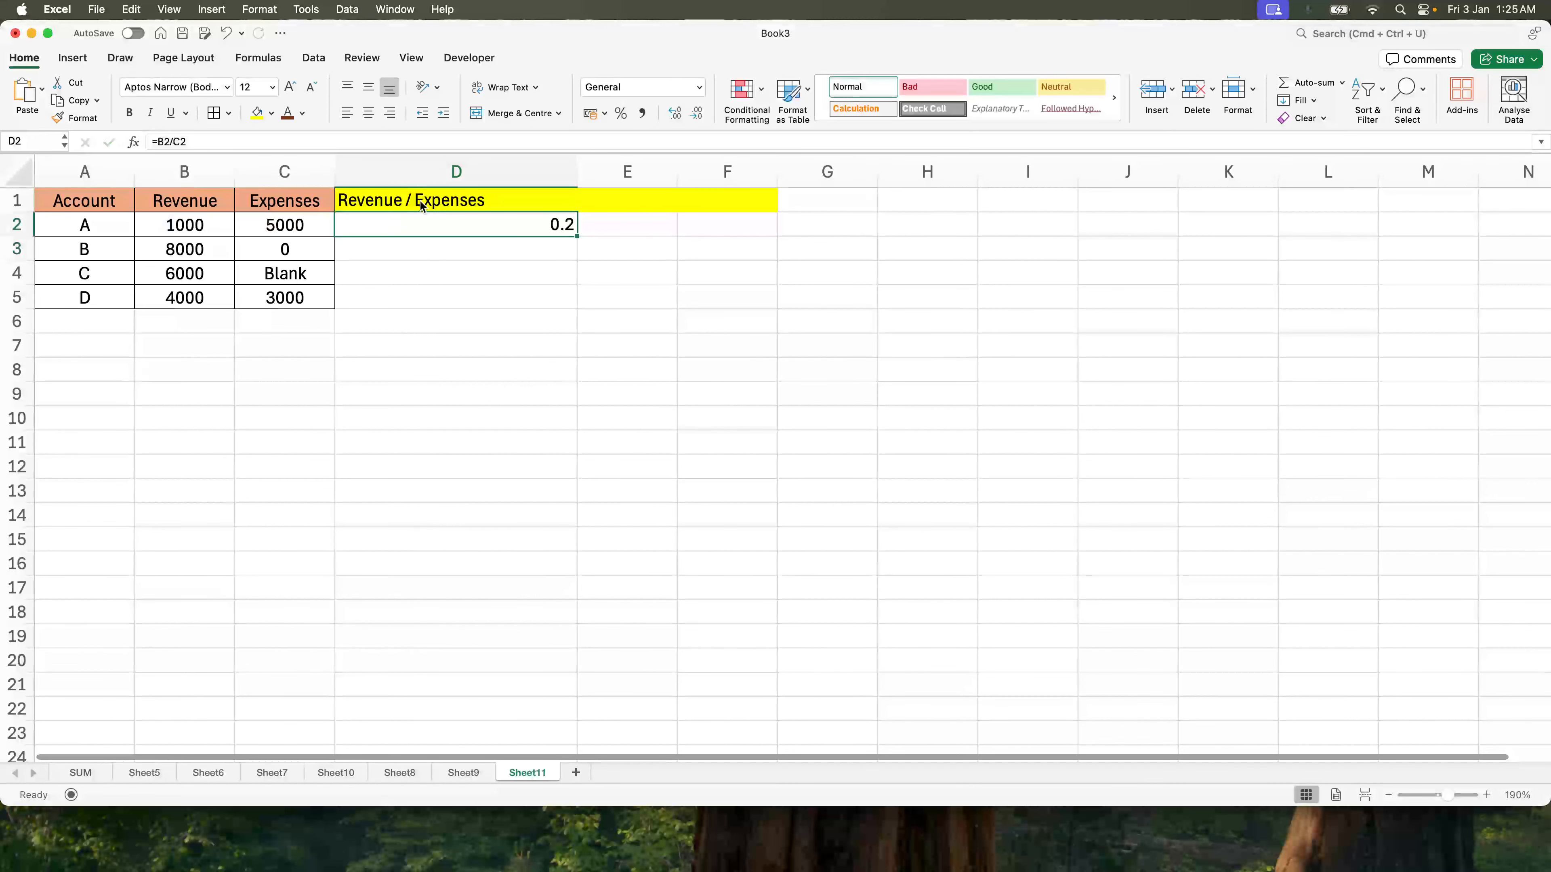
Copy the division formula down into D3, D4 and D5, and inspect the results for accounts B and C
key(Down)
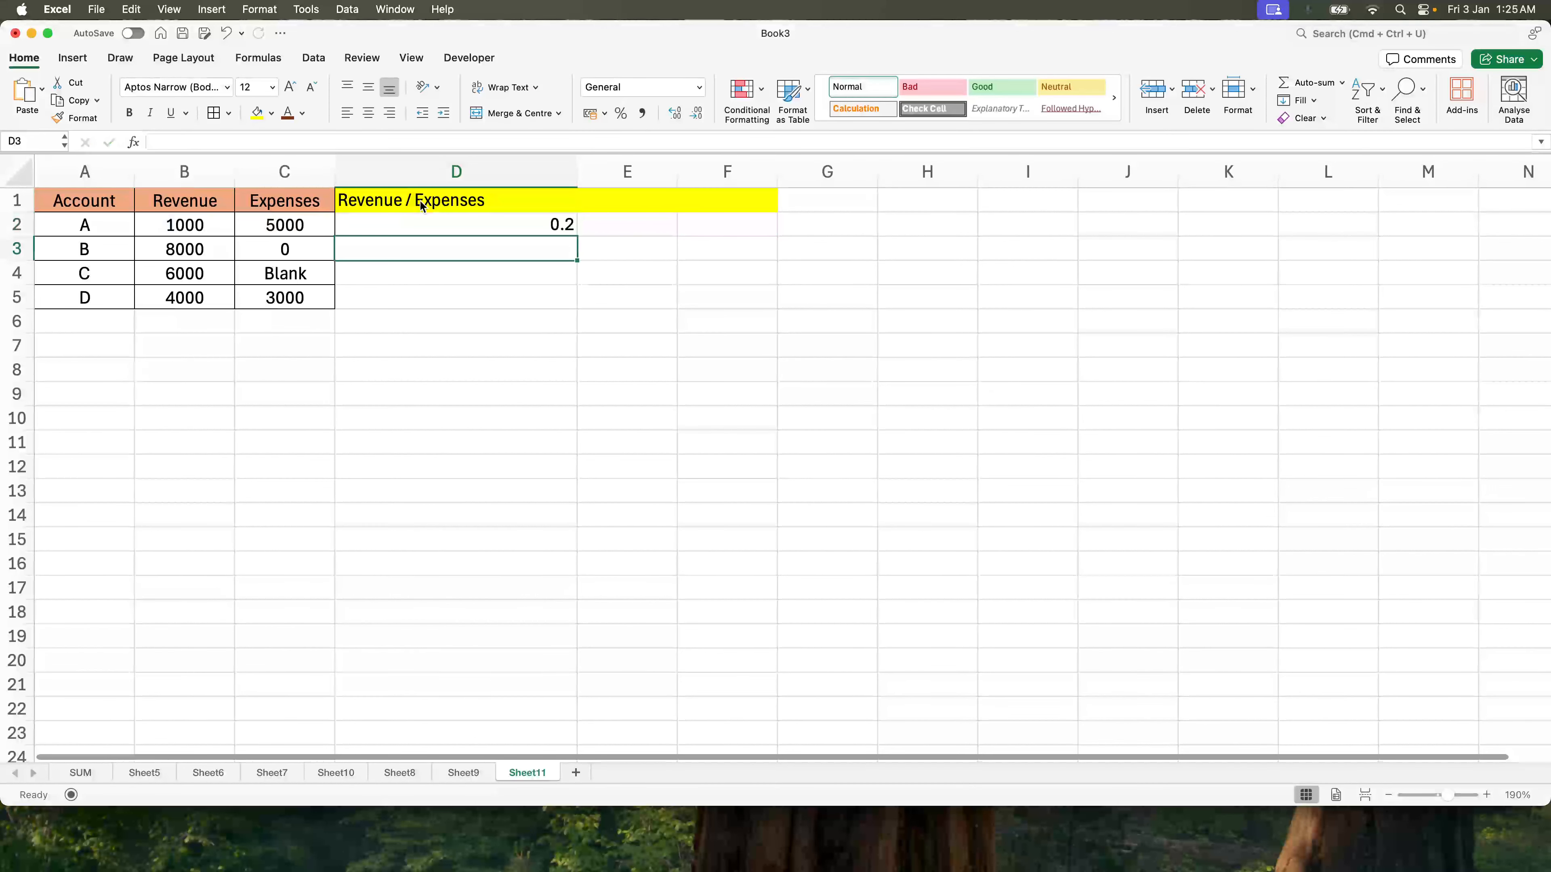
key(ctrl+d)
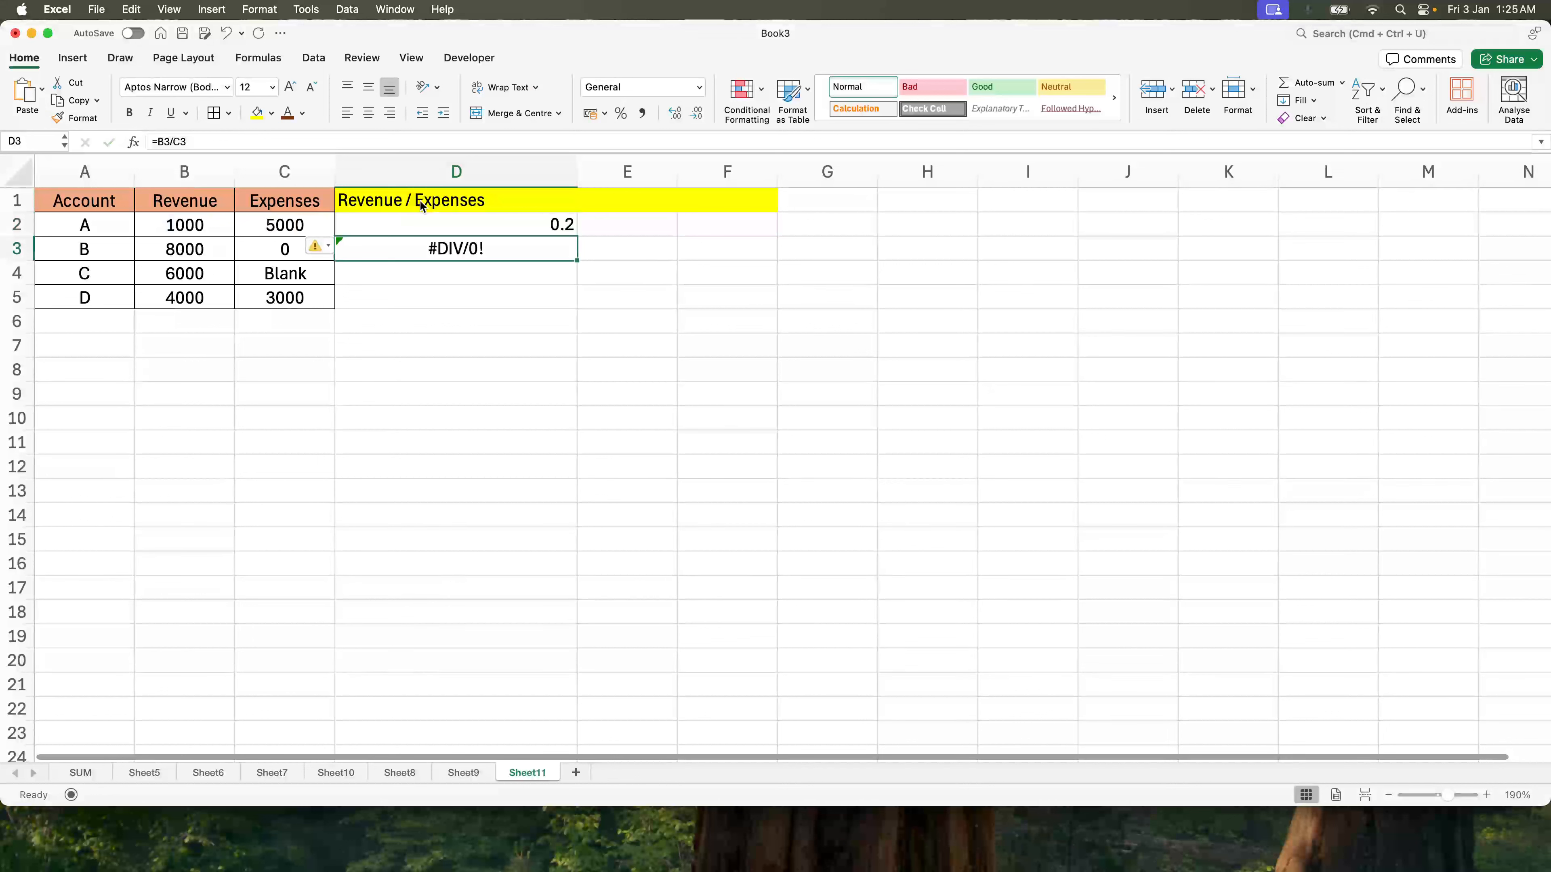
key(Down)
key(ctrl+d)
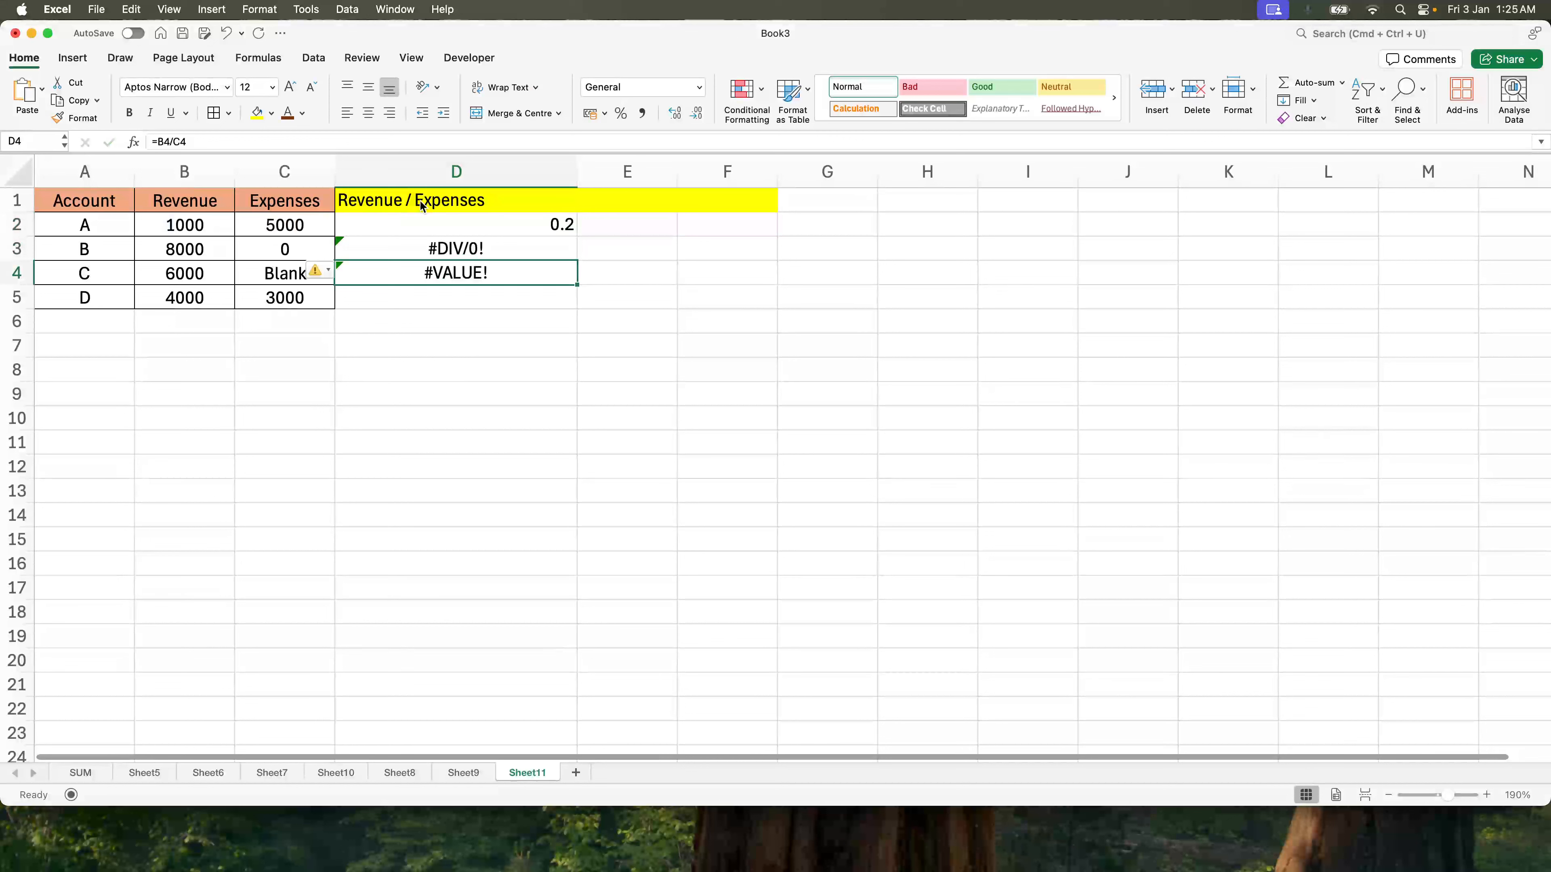
key(Down)
key(ctrl+d)
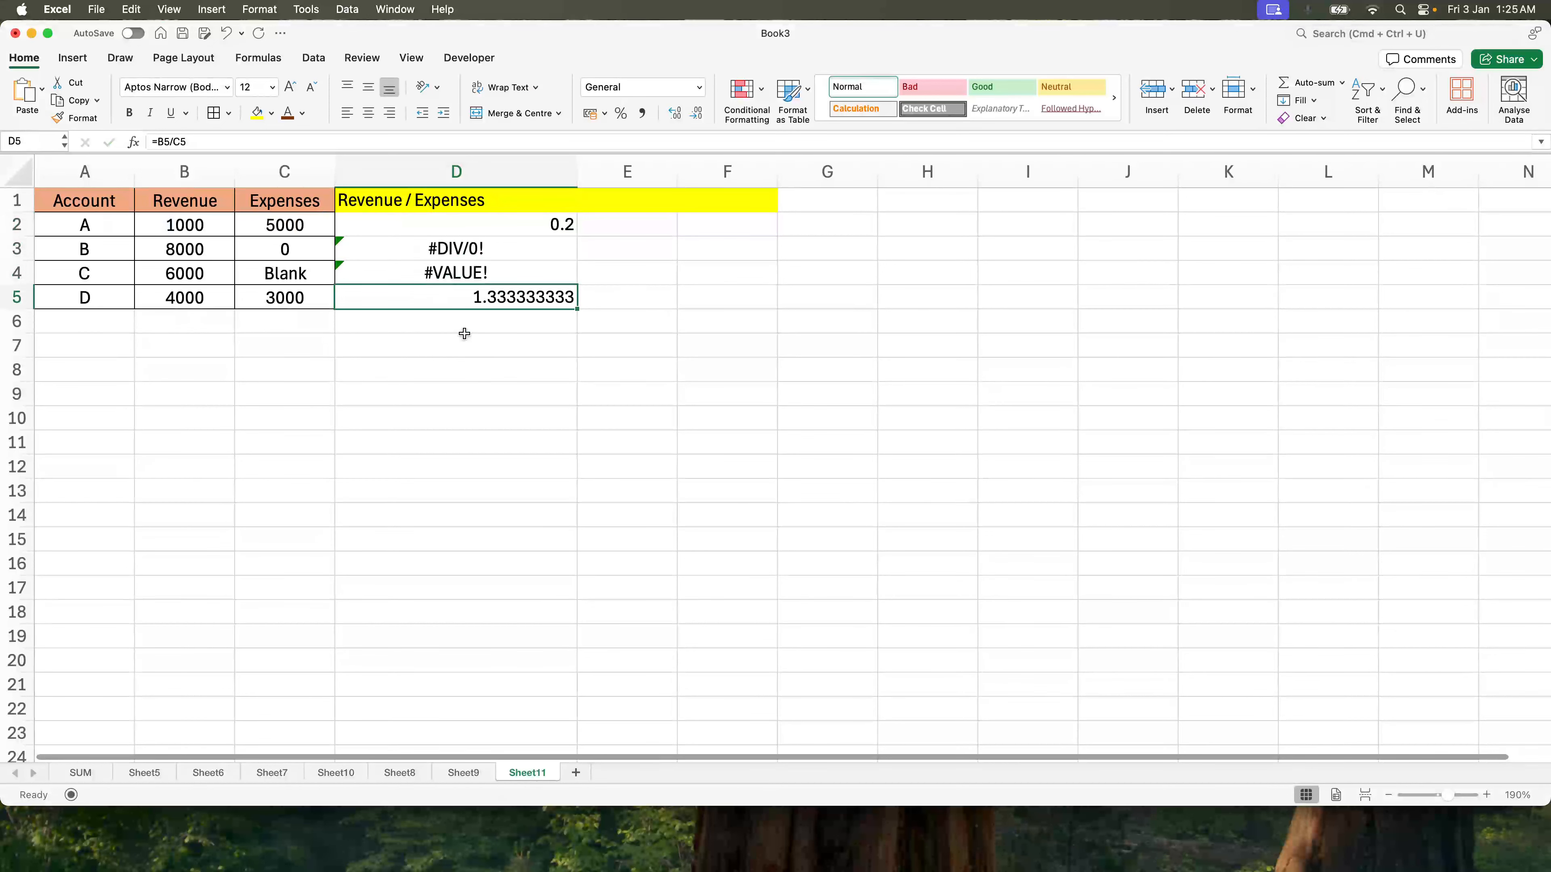
click(483, 250)
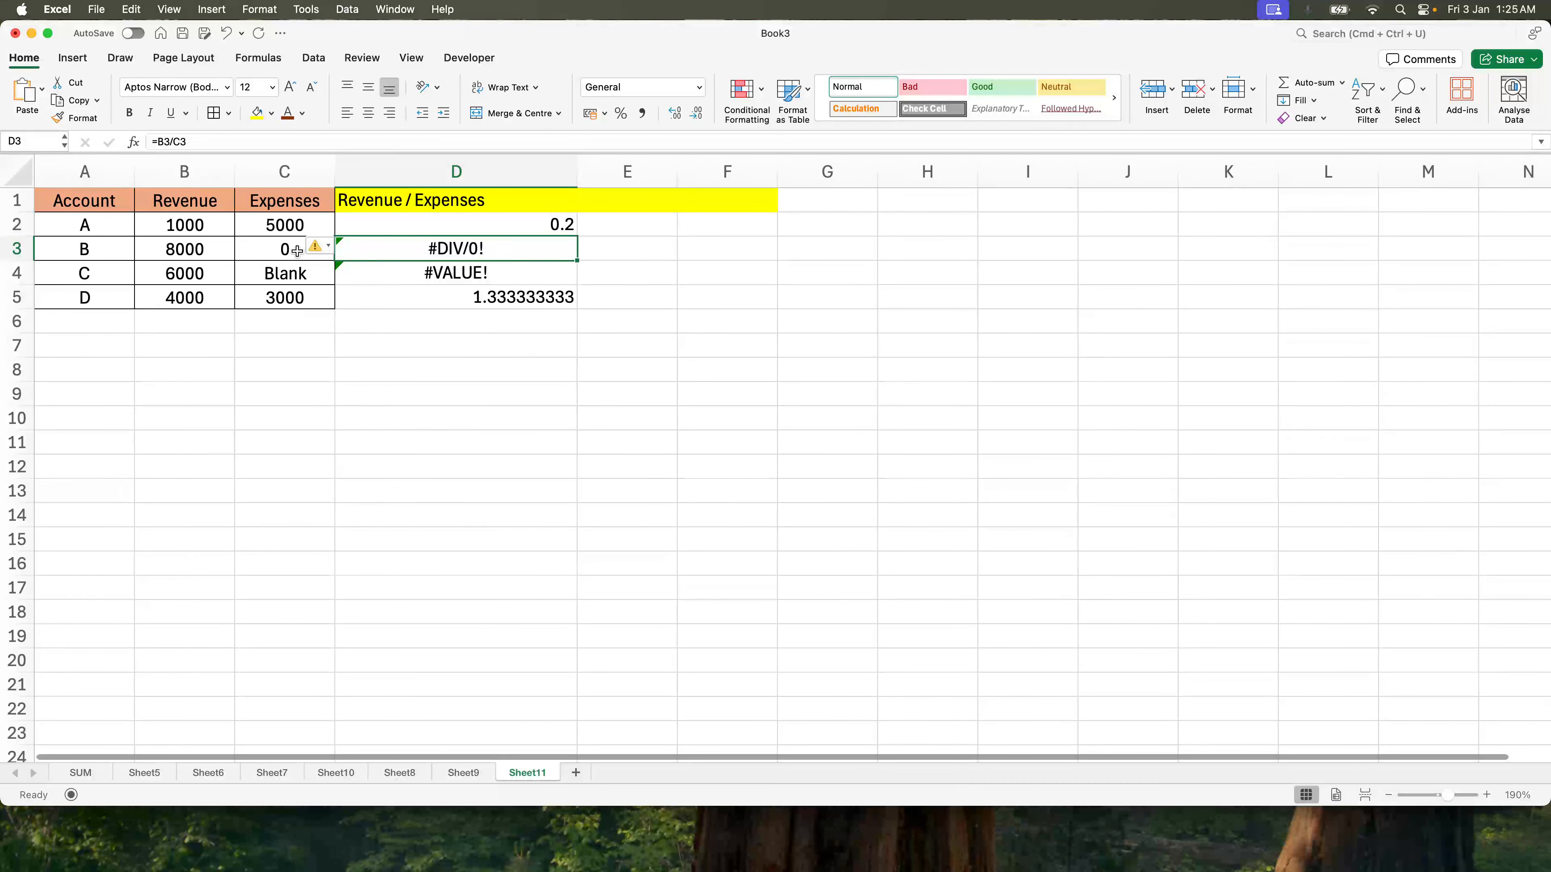
click(330, 276)
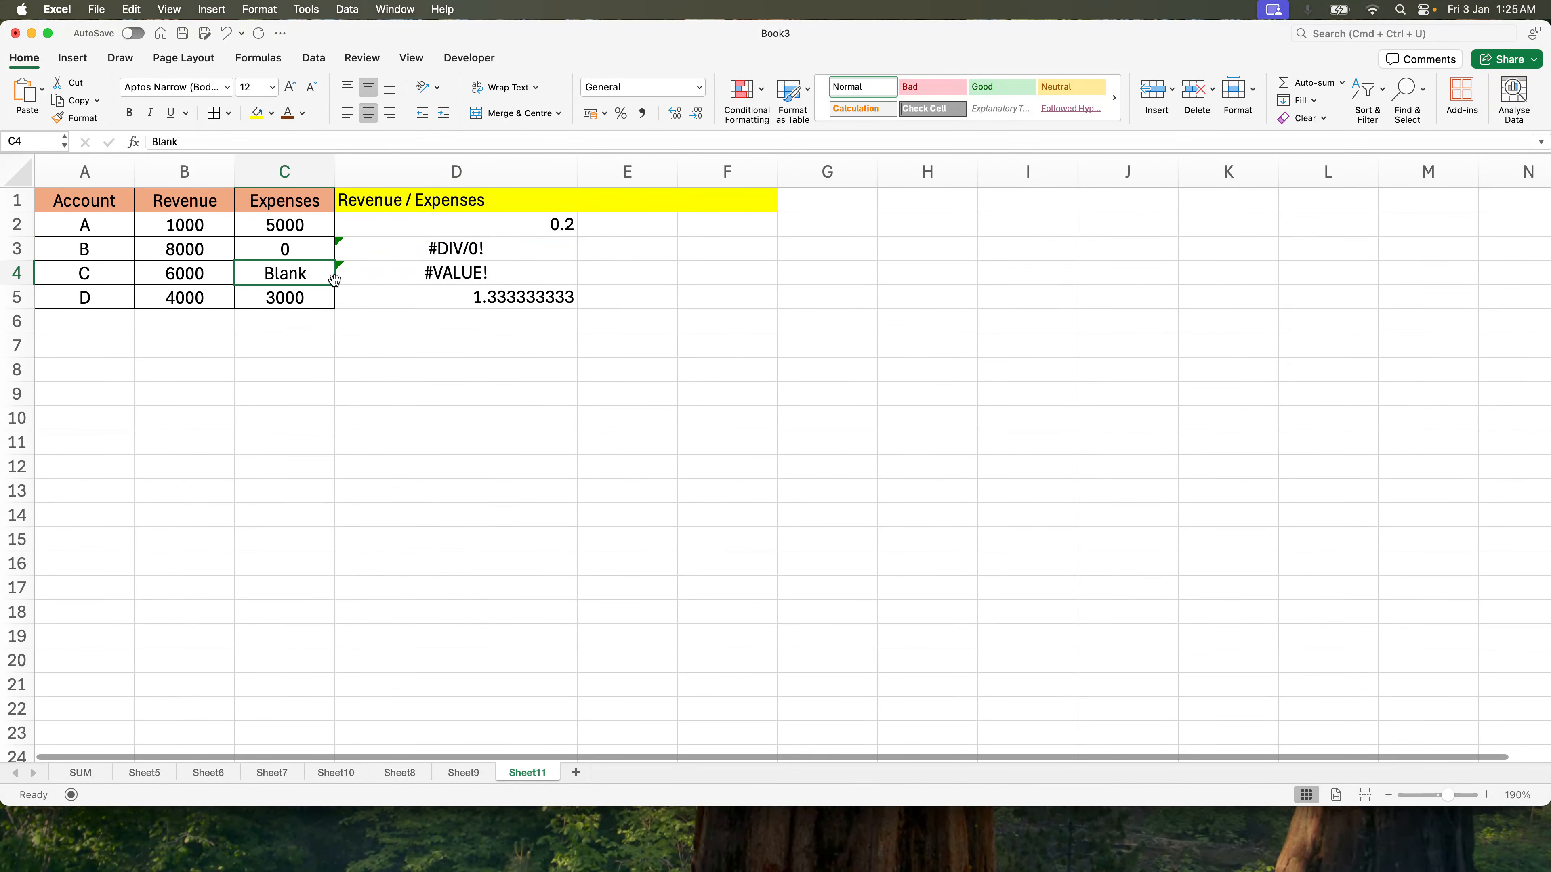
click(398, 279)
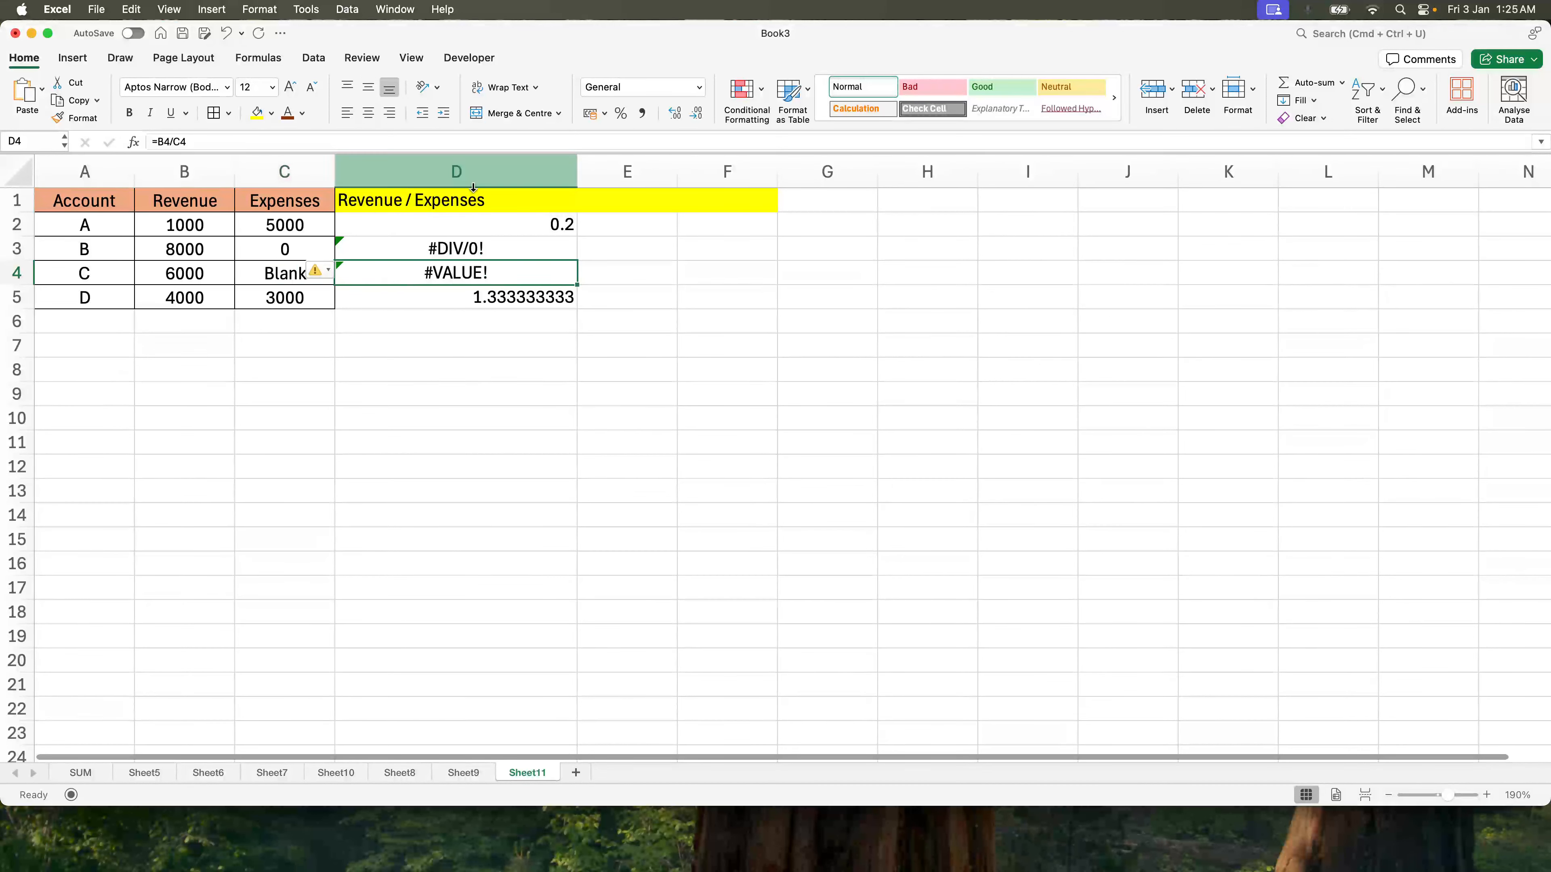
Centre the contents of column D horizontally and vertically
click(465, 173)
click(368, 112)
click(369, 87)
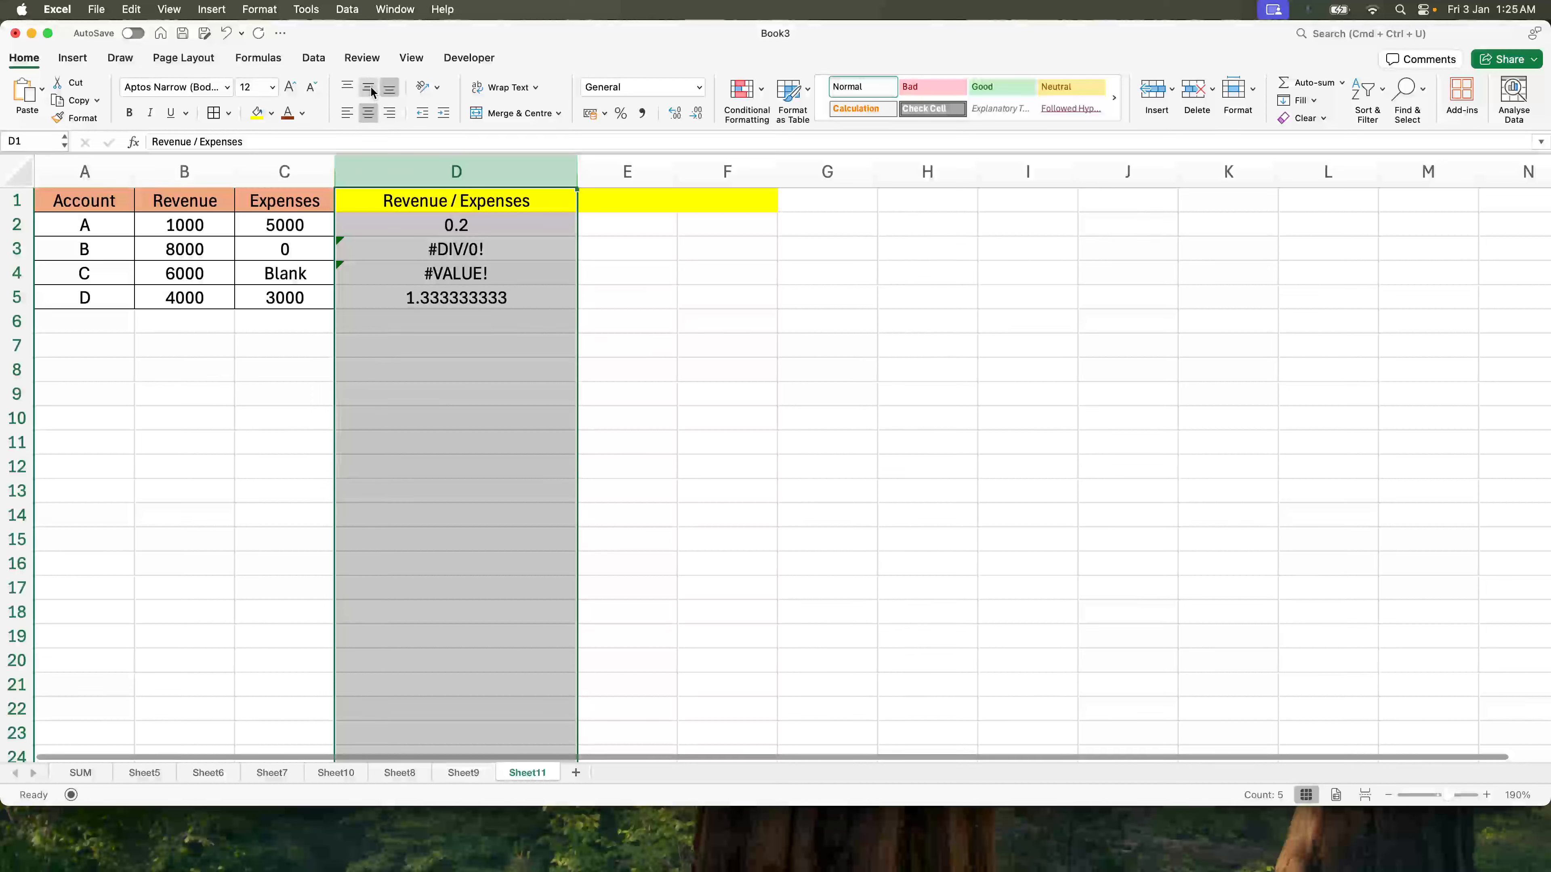
click(427, 223)
drag(498, 258, 491, 282)
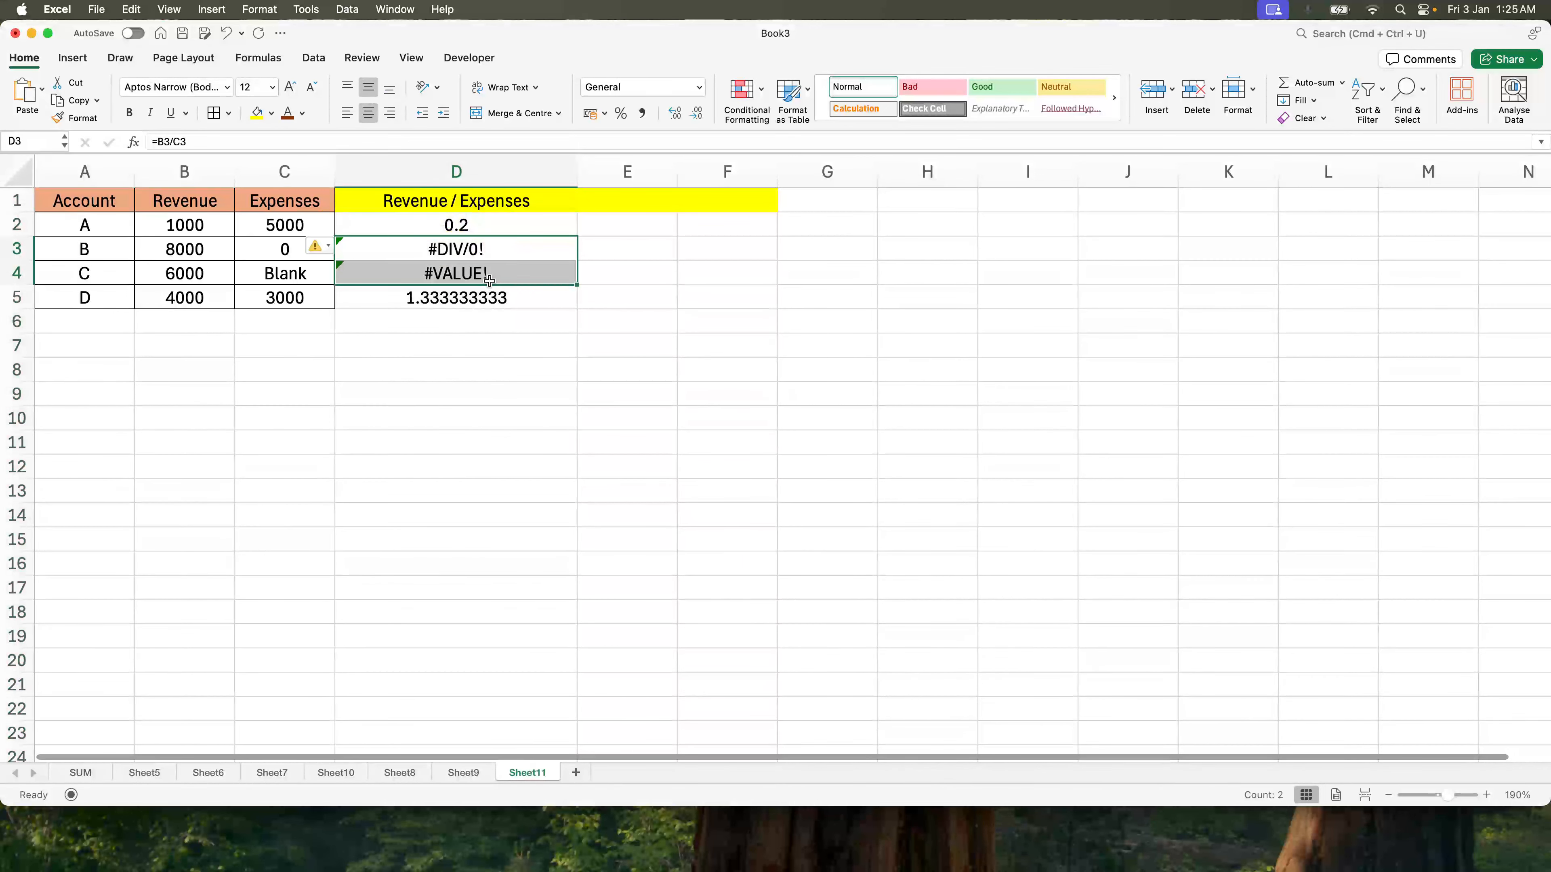
Turn on filtering for the whole sheet, view the filter values of the Revenue / Expenses column, and remove the filter again
click(18, 171)
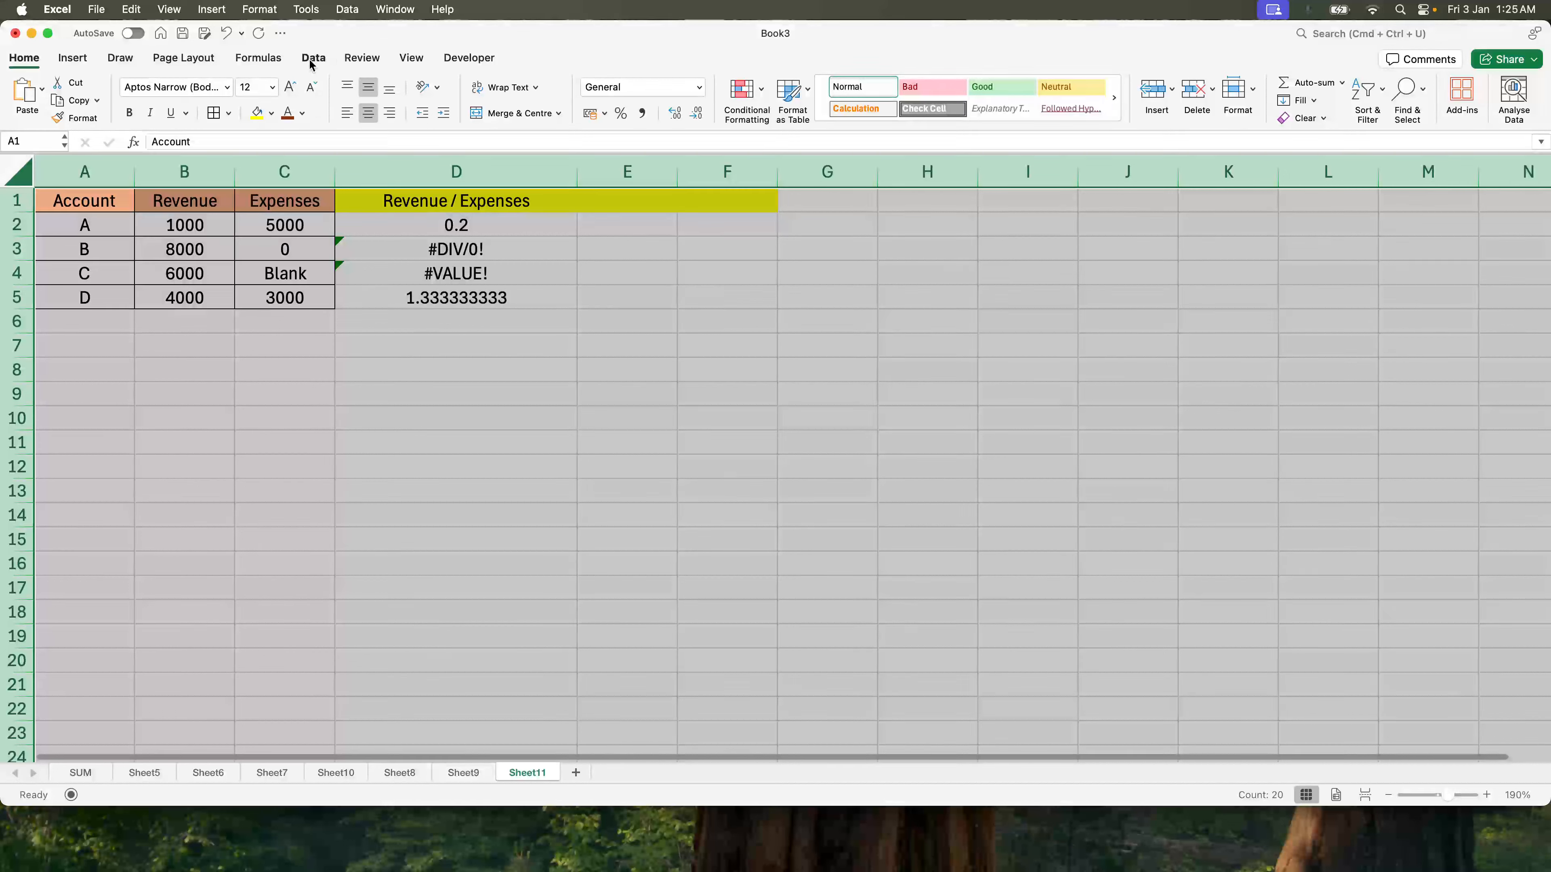
click(313, 57)
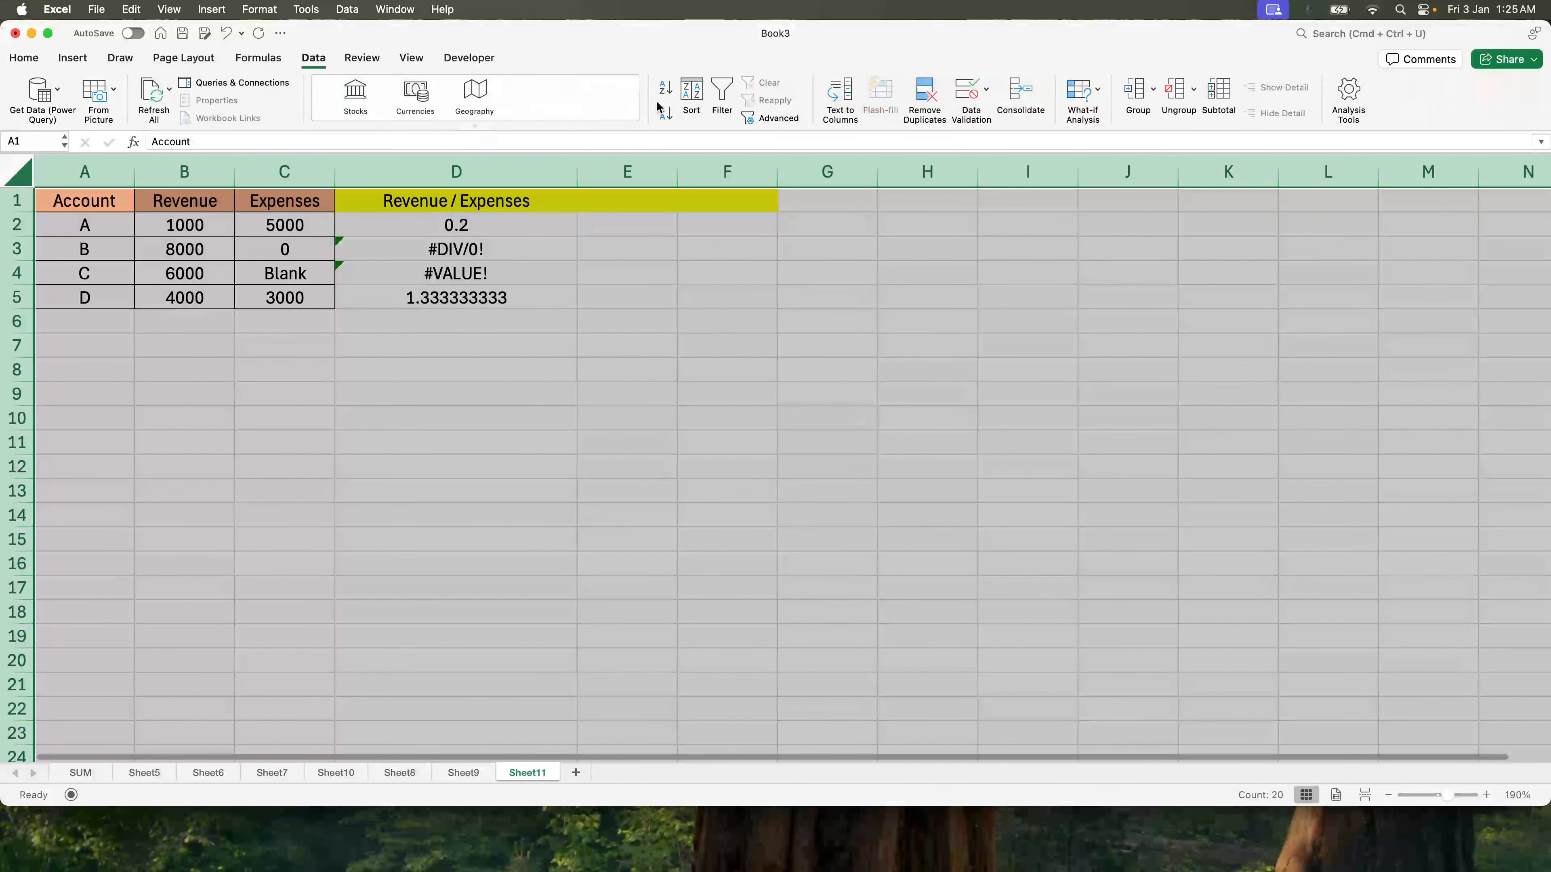
click(722, 93)
click(569, 203)
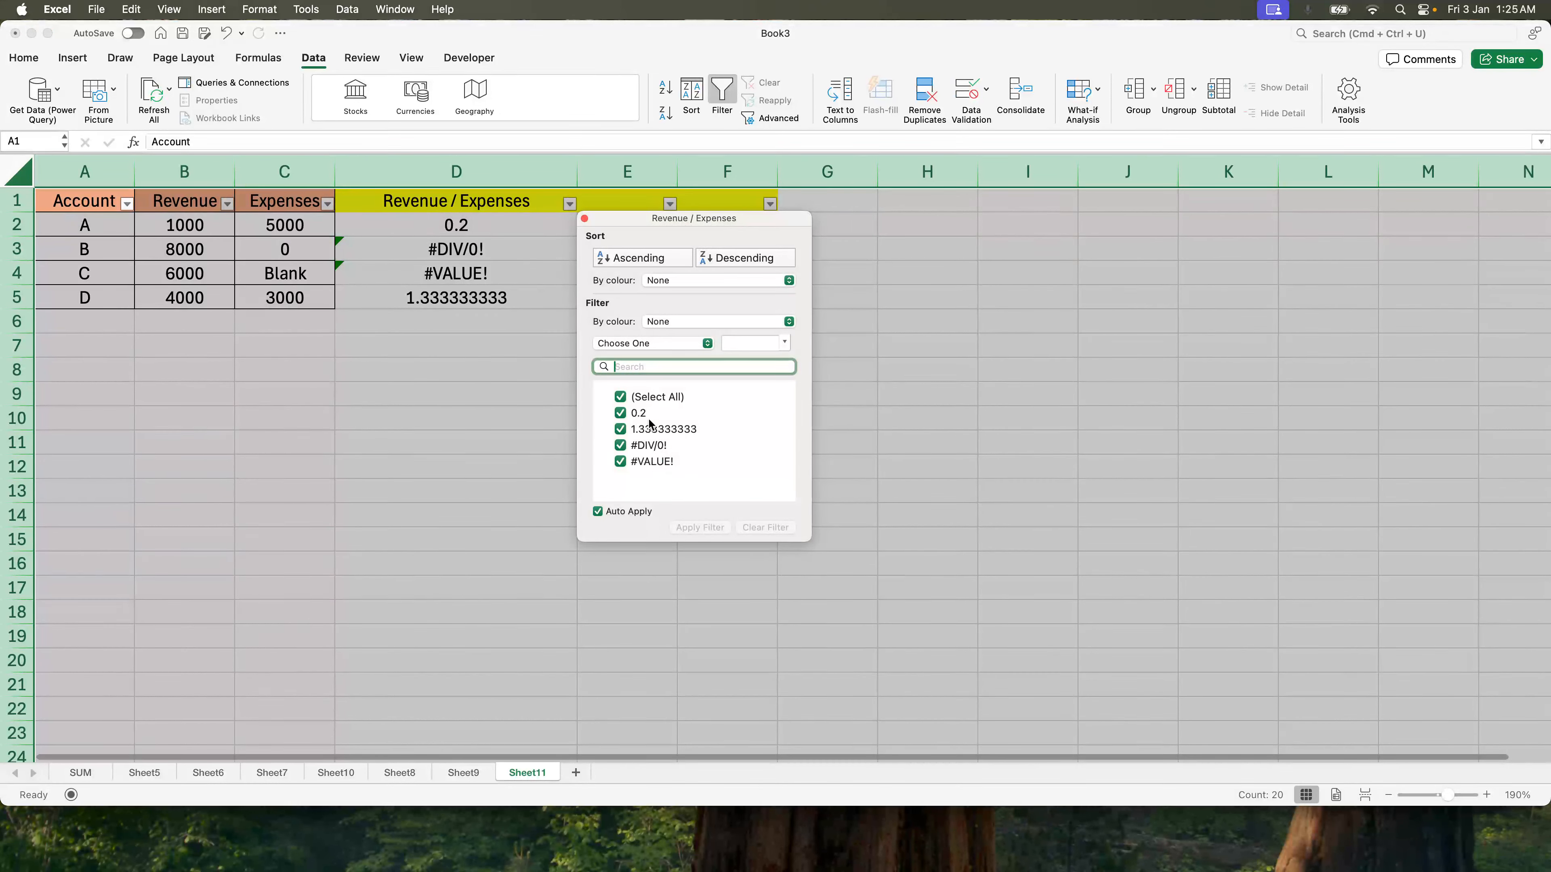
click(511, 438)
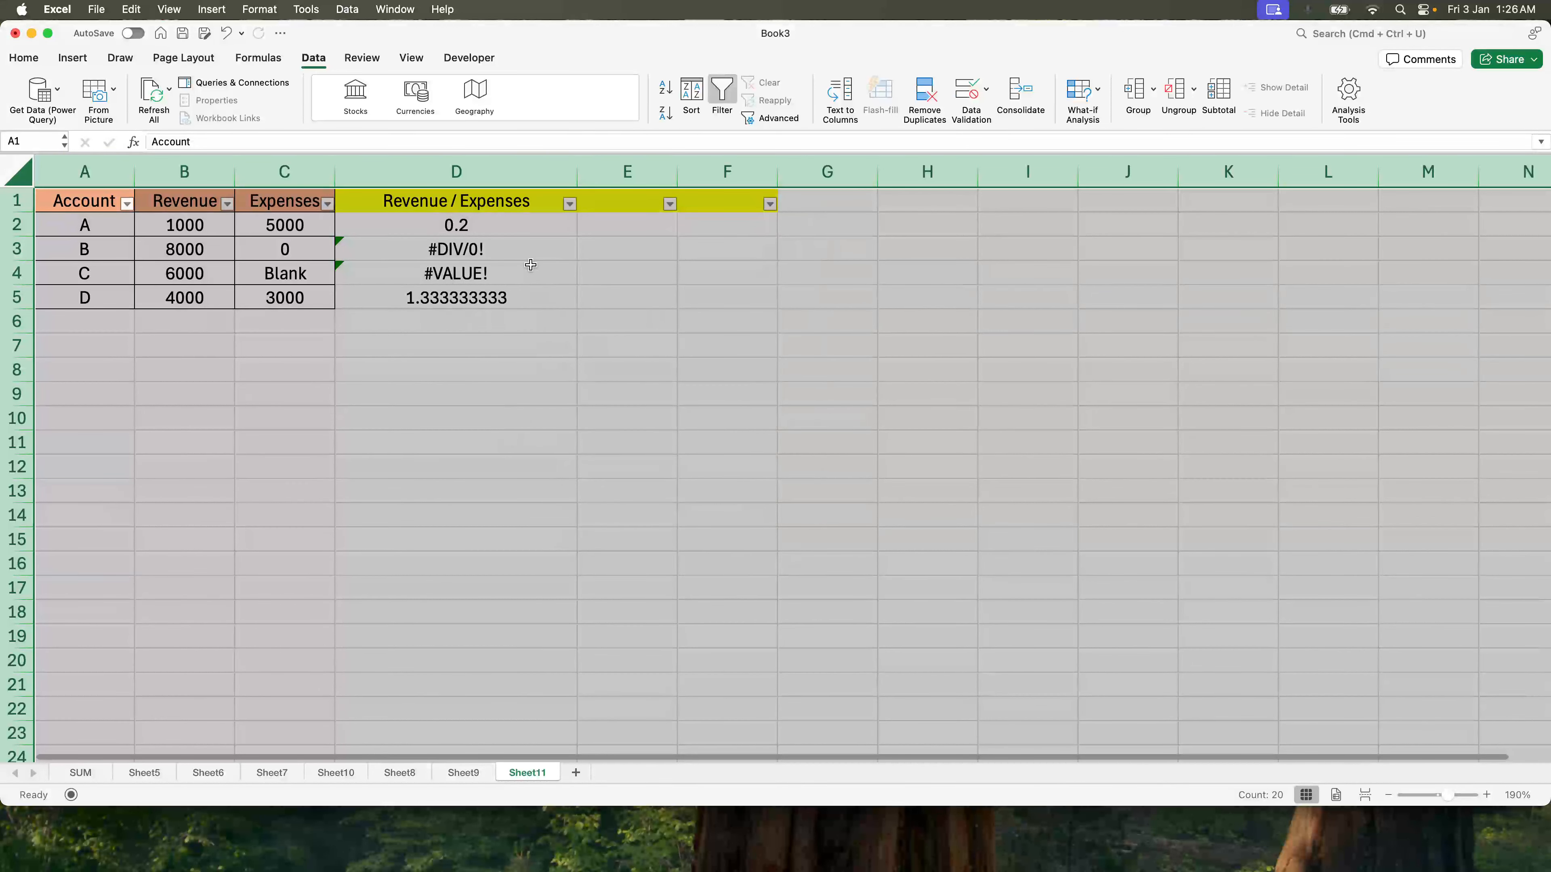
click(596, 240)
click(612, 206)
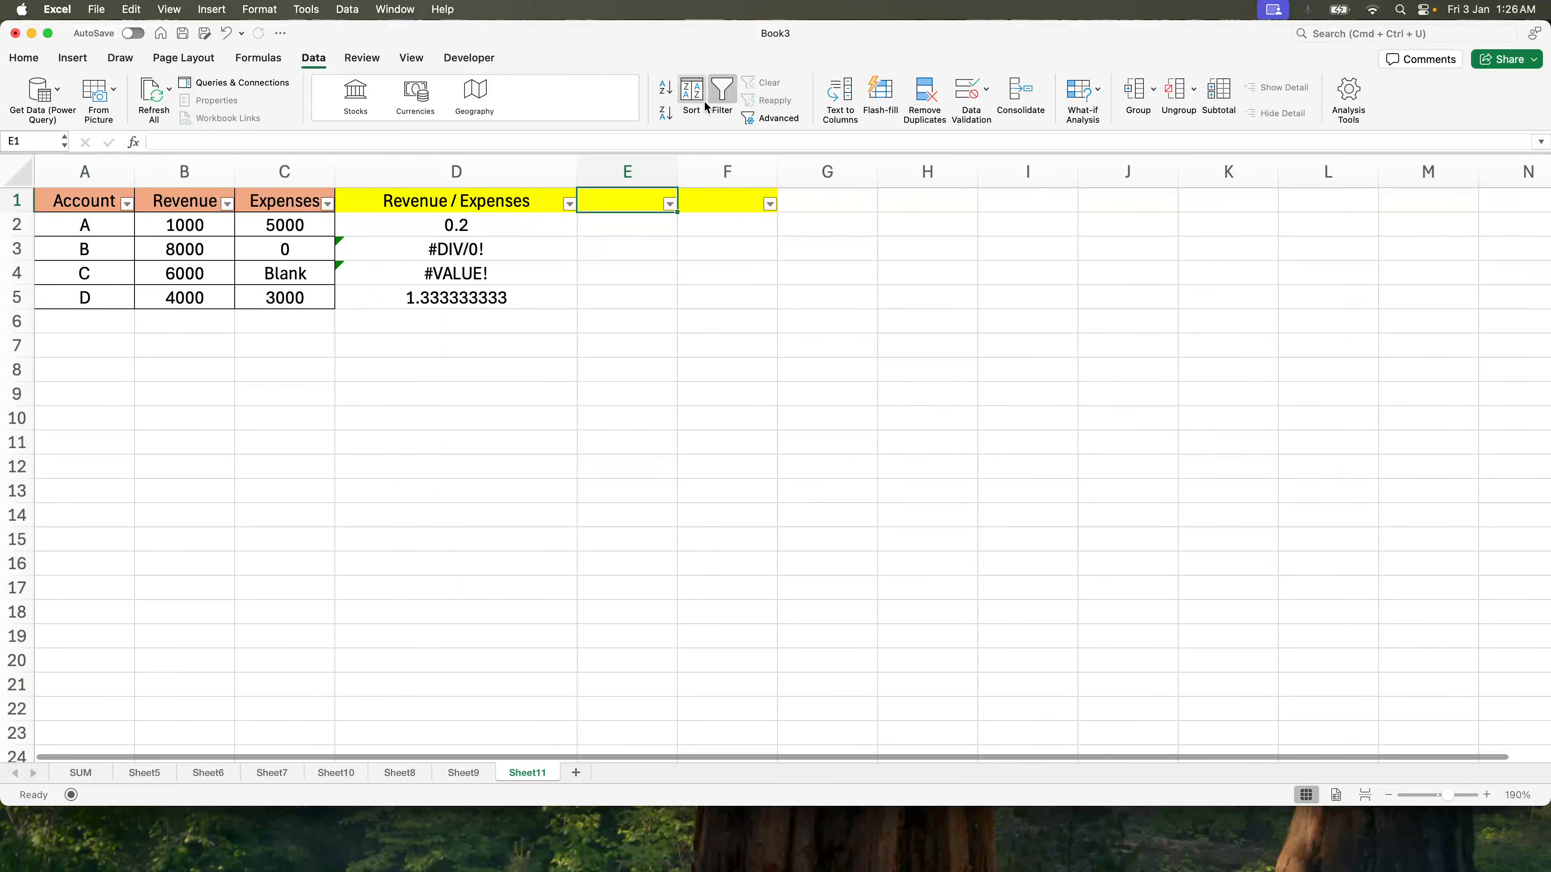
click(721, 91)
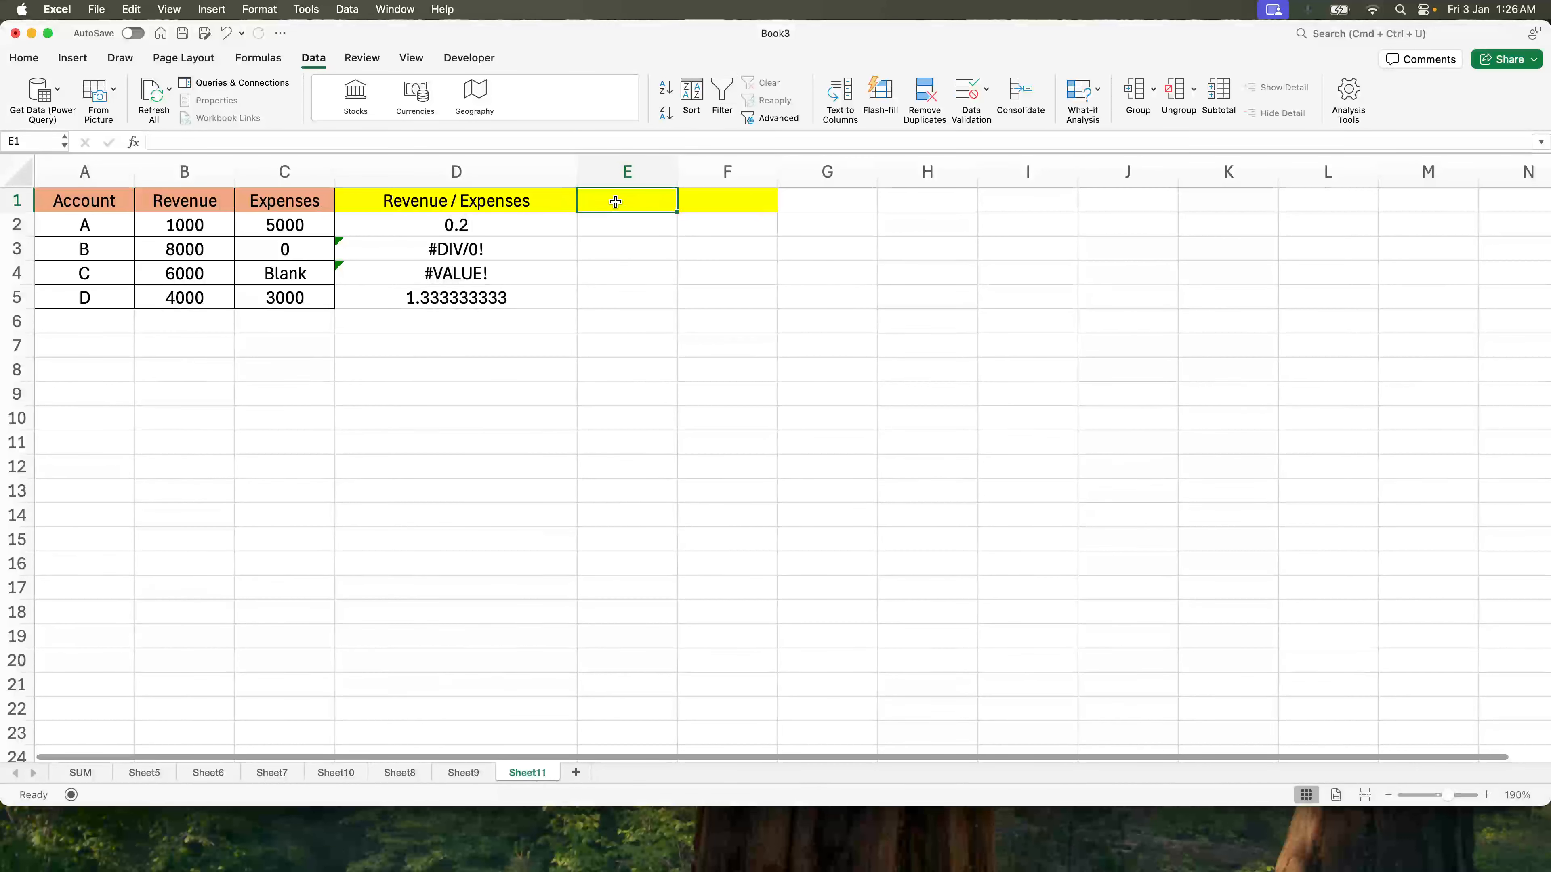
Enter the header Error Handling in cell E1
text(Error Hand)
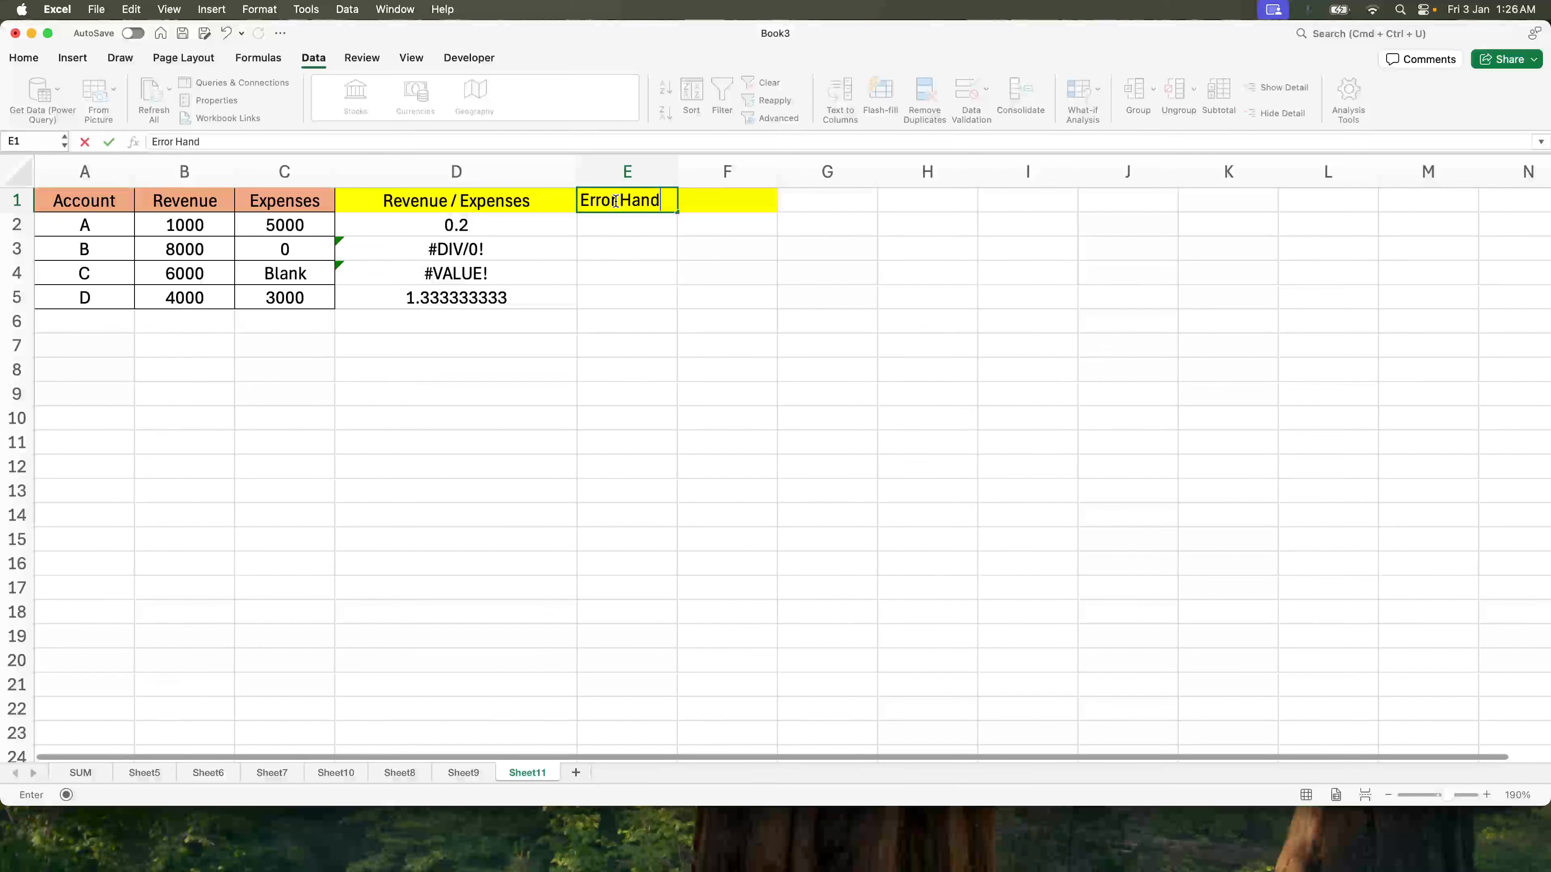
text(loning)
key(Return)
key(Left)
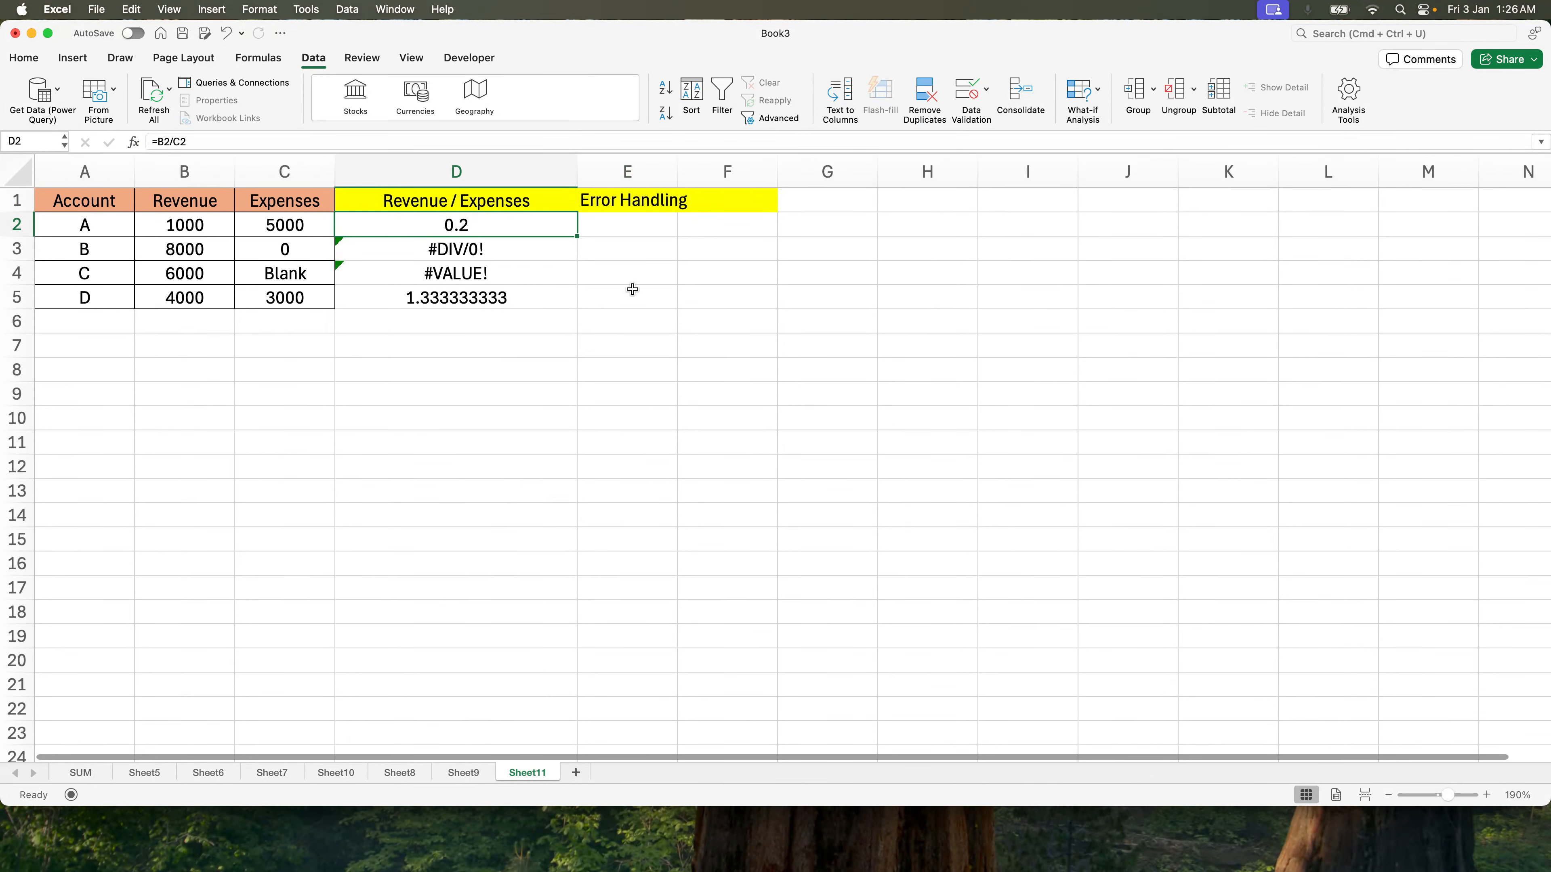
Enter the formula =B2/C2 in E2 under the Error Handling header
key(Right)
text(=b2)
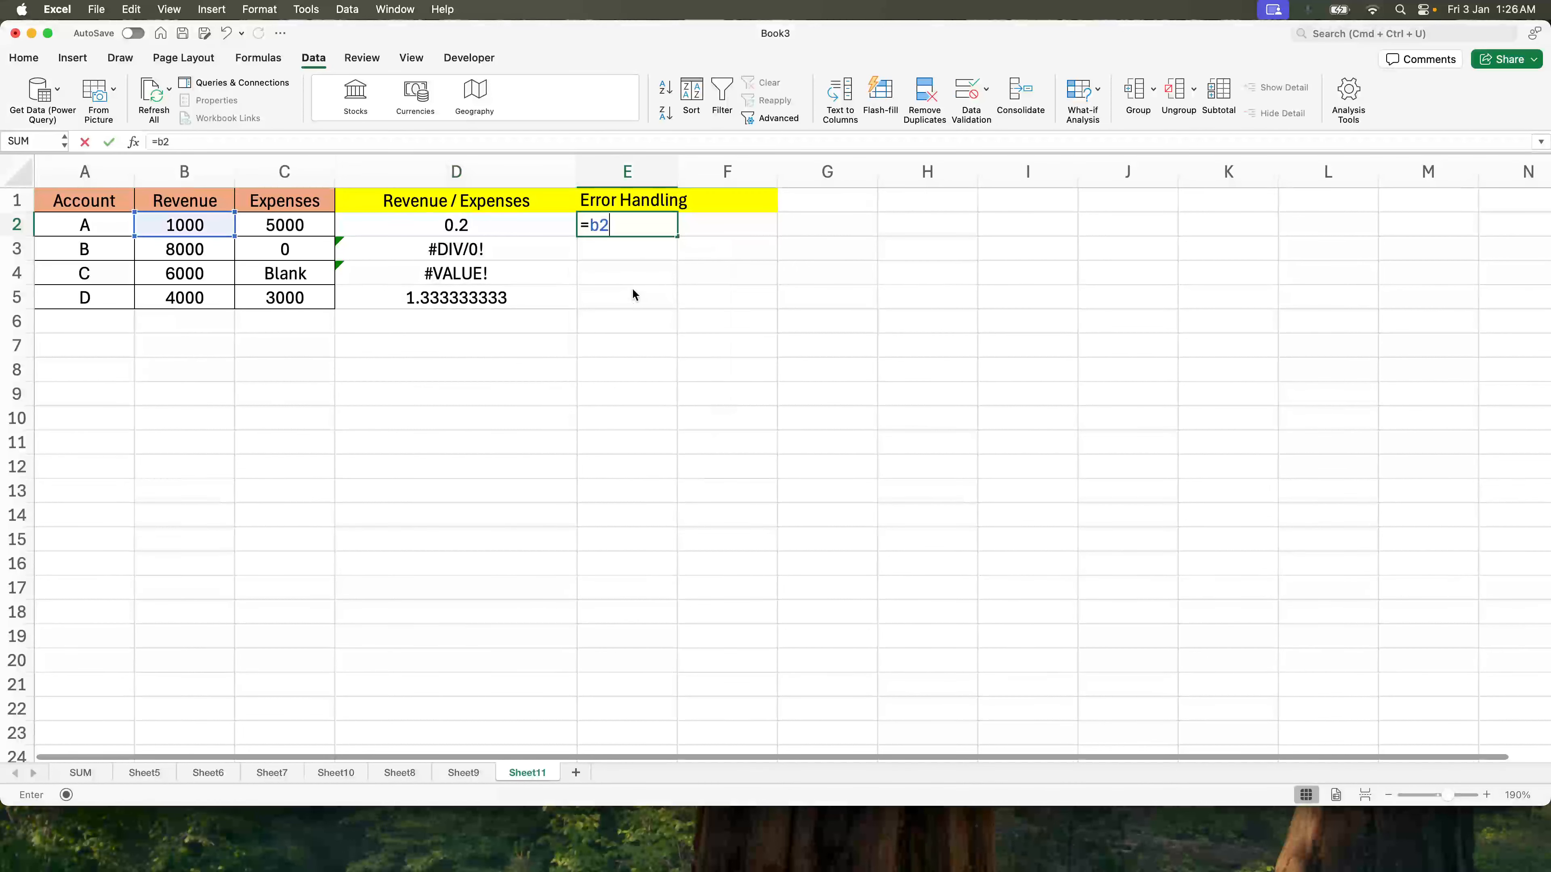
text(/c2)
key(ctrl+Return)
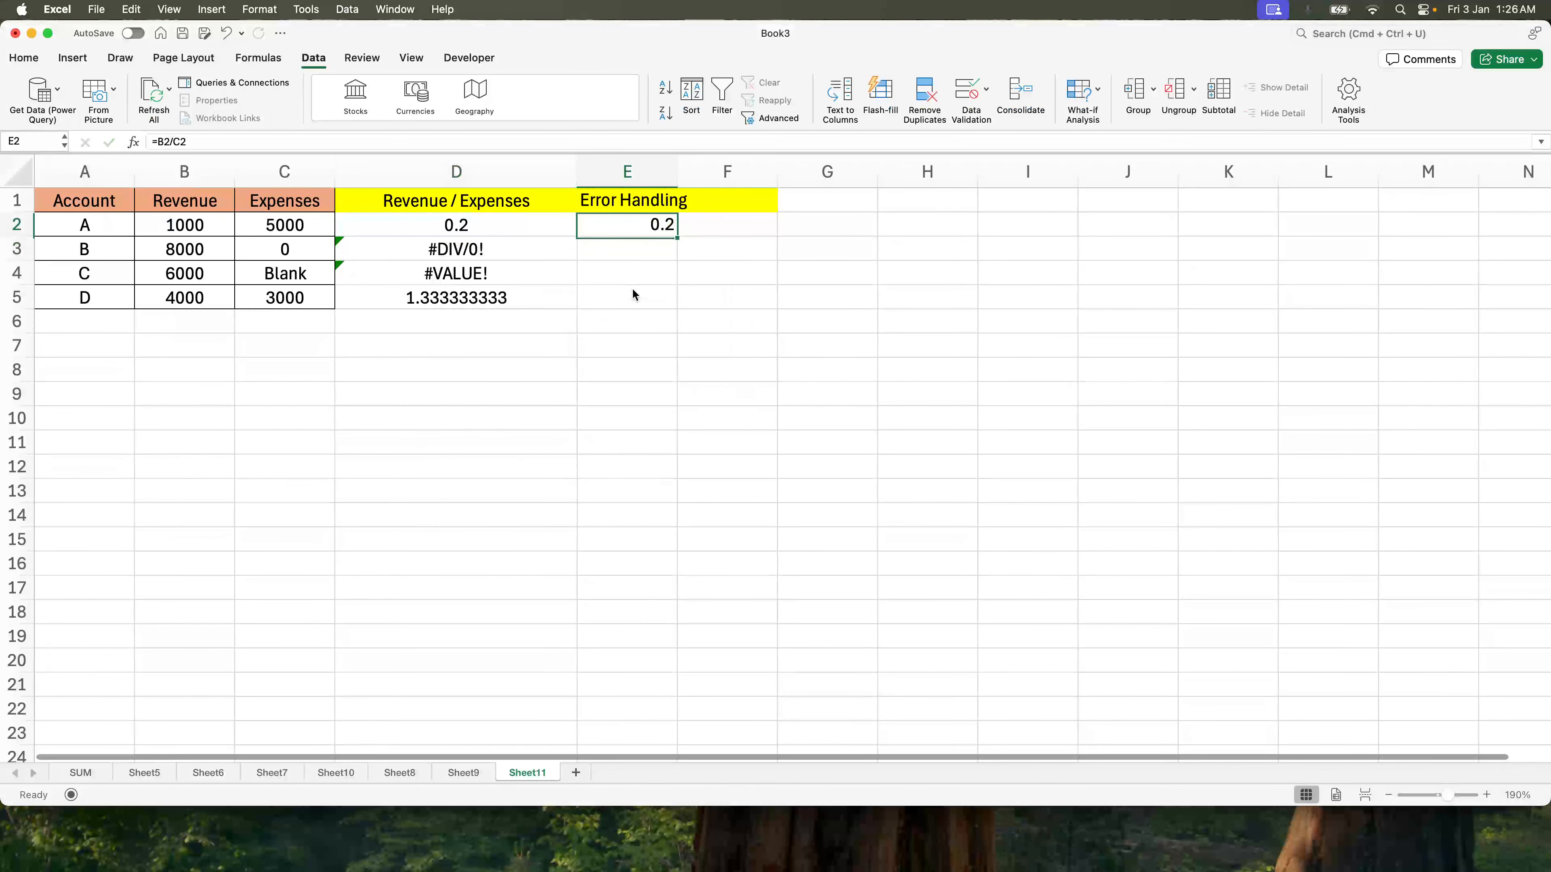
click(183, 144)
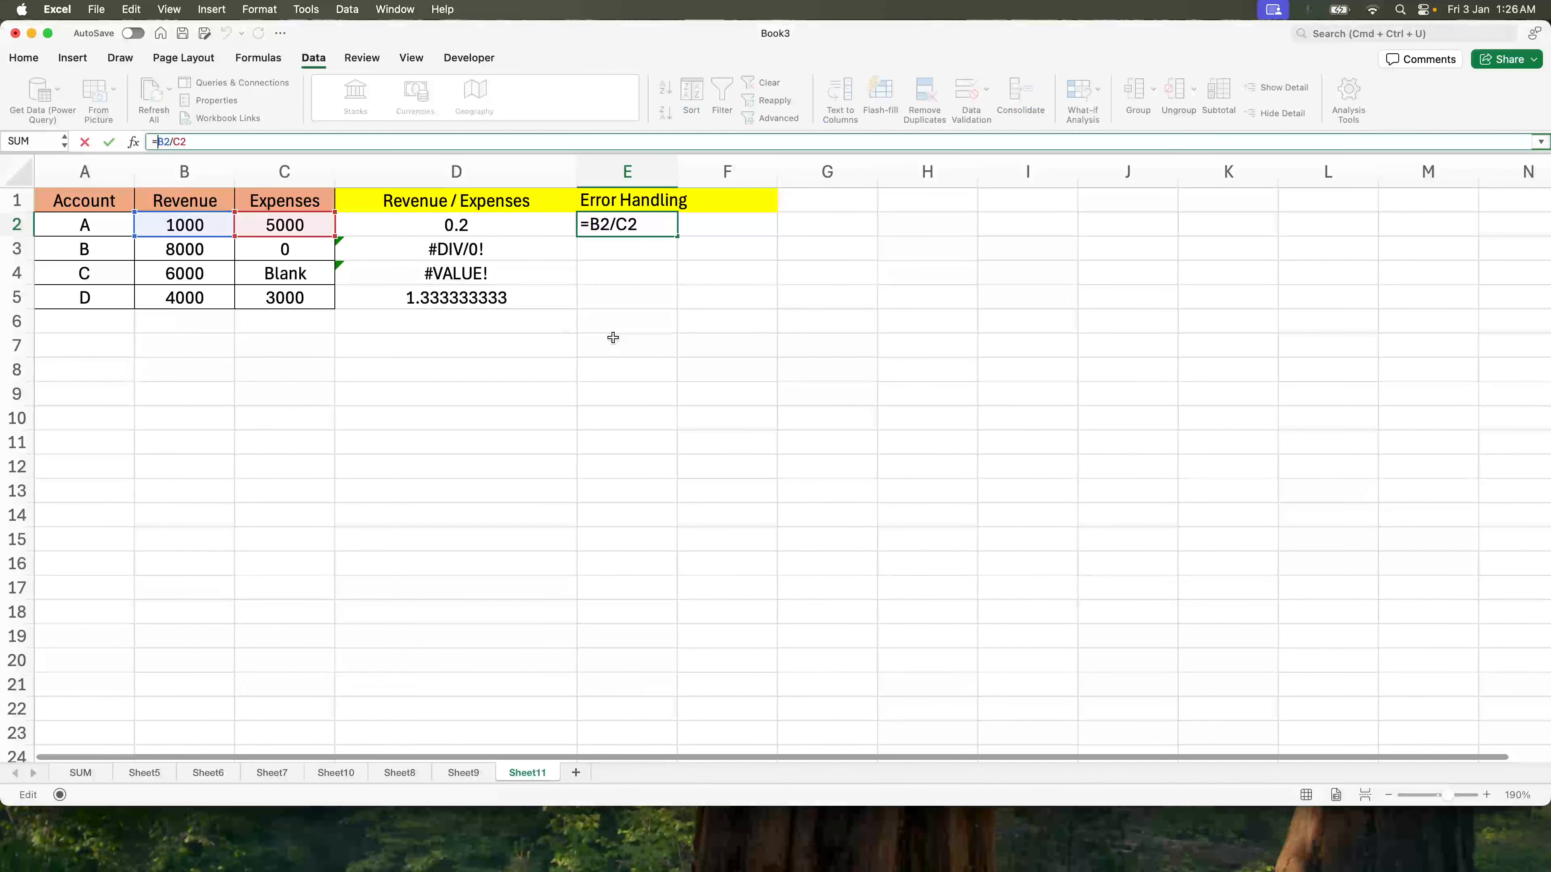
click(602, 225)
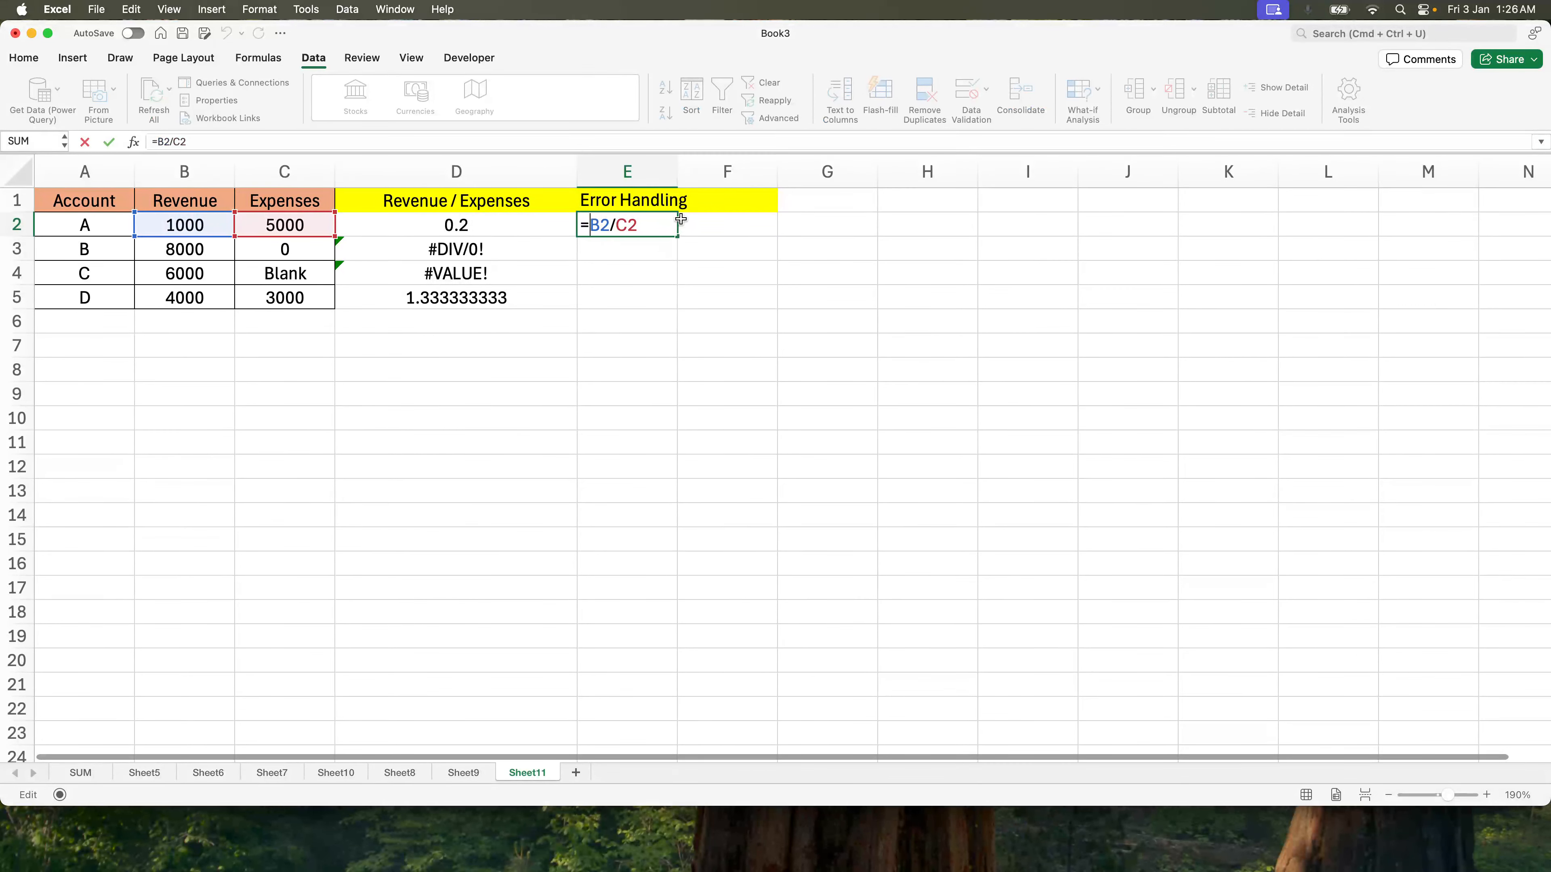
text(1)
key(Escape)
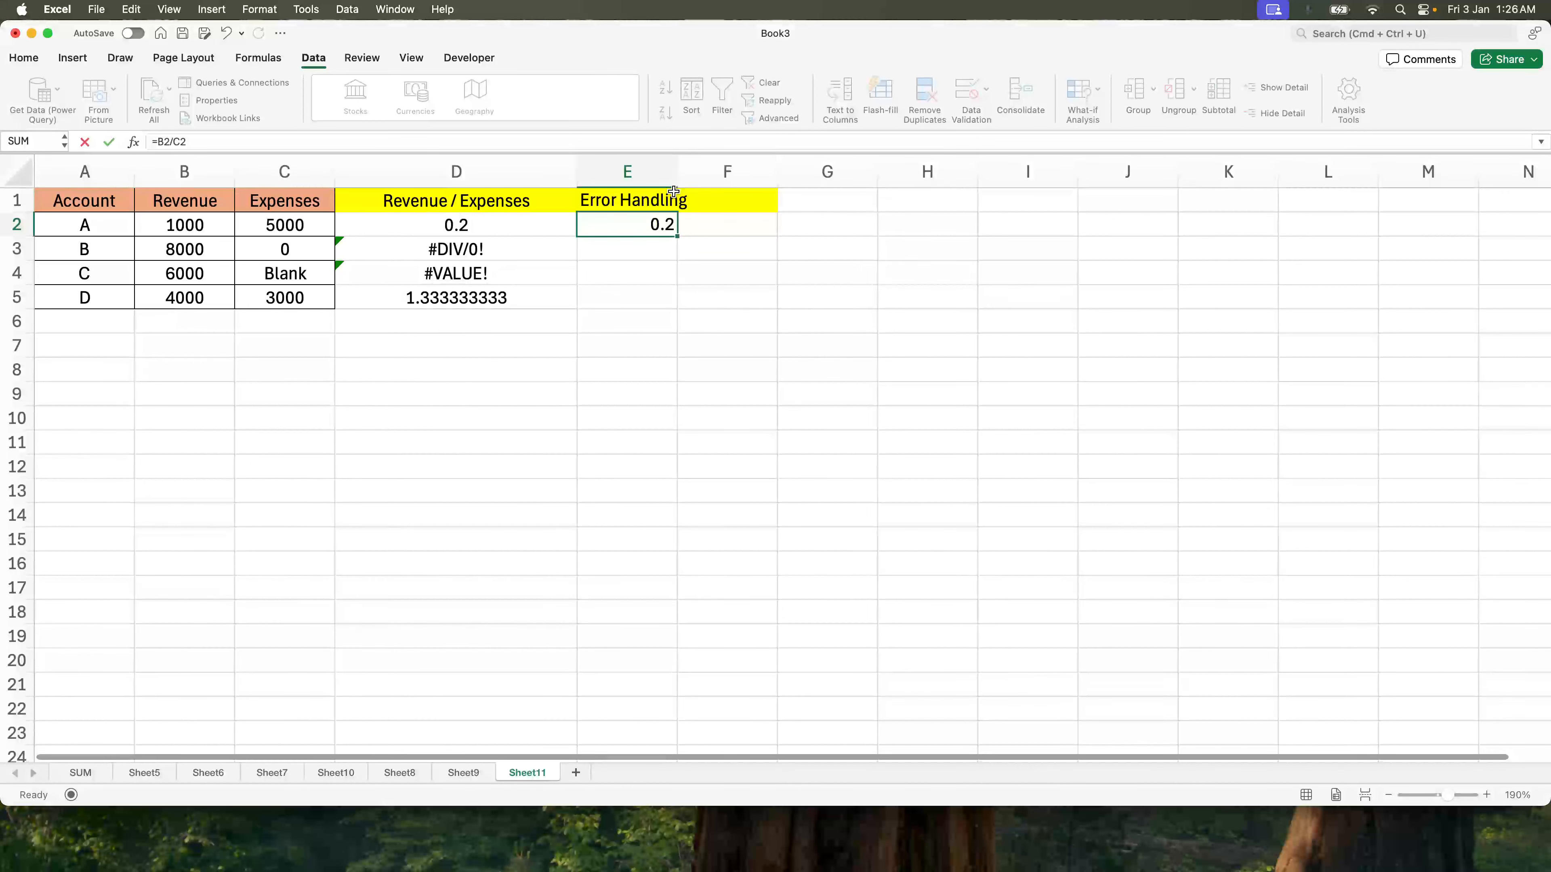
Widen column E to about 285 pixels and re-enter the division formula =B2/C2 in E2
drag(678, 177, 1014, 178)
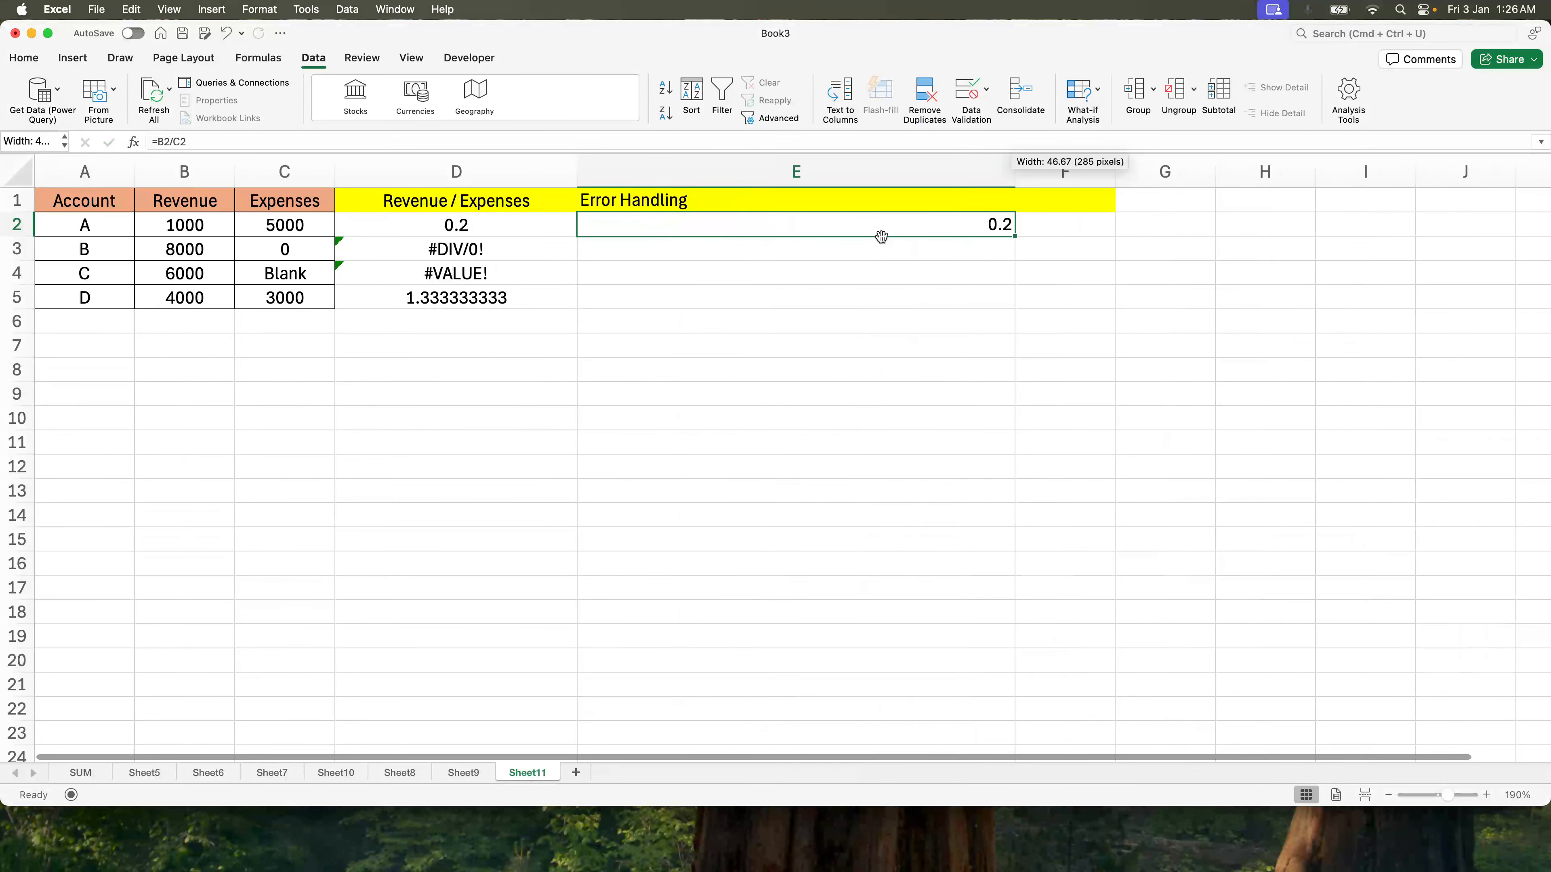
text(=)
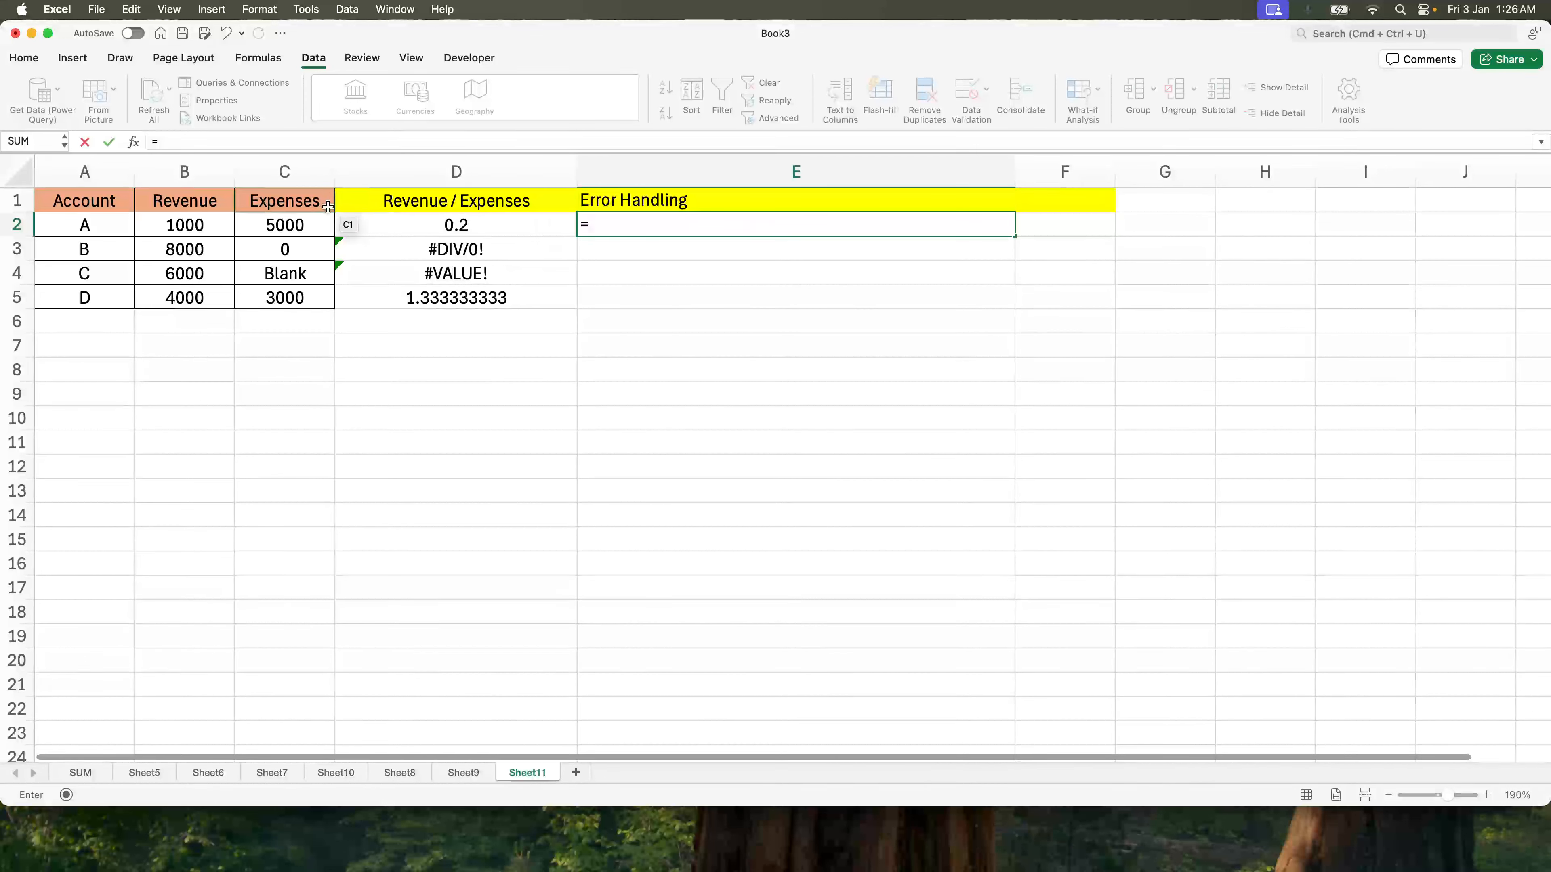
click(185, 225)
text(/C2)
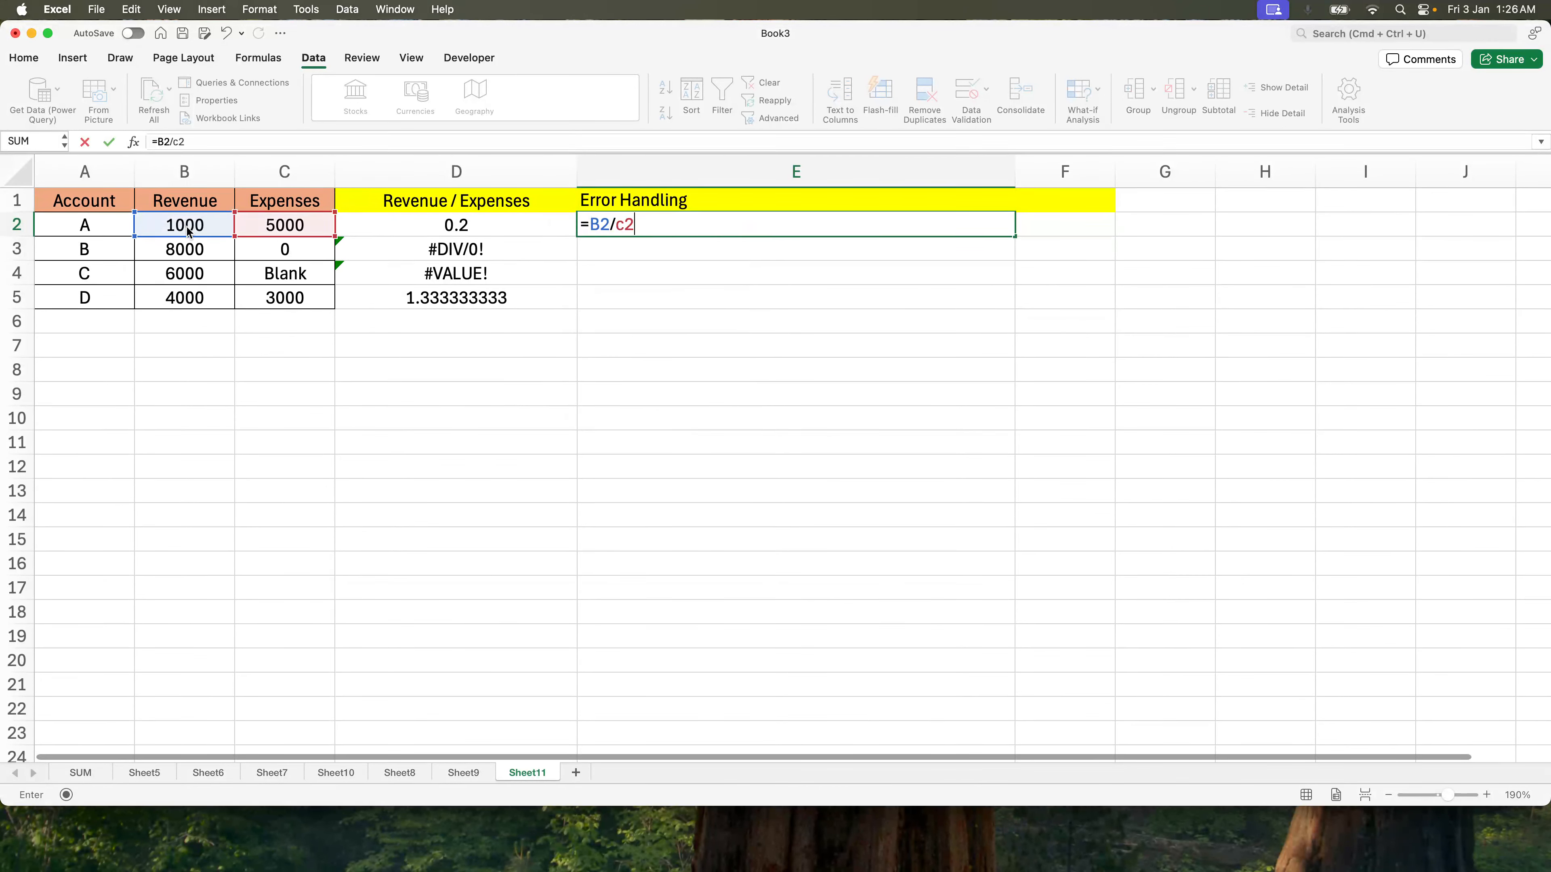
key(Return)
key(Up)
Wrap the division in E2 in an IFERROR function with a text fallback, as =IFERROR(B2/C2, "Blank")
click(641, 213)
double_click(640, 223)
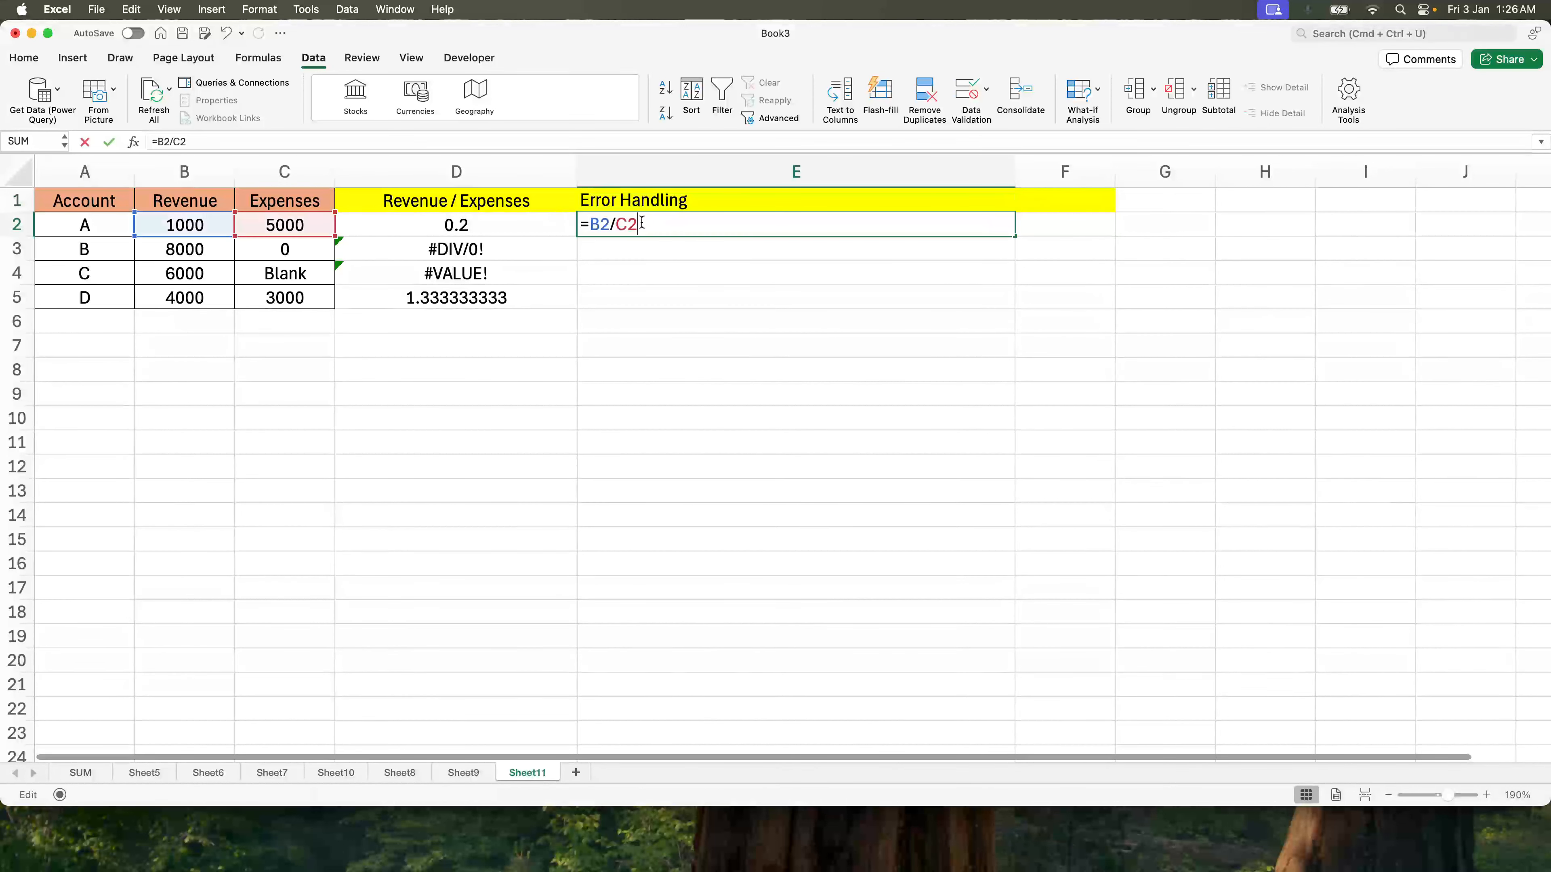
click(591, 225)
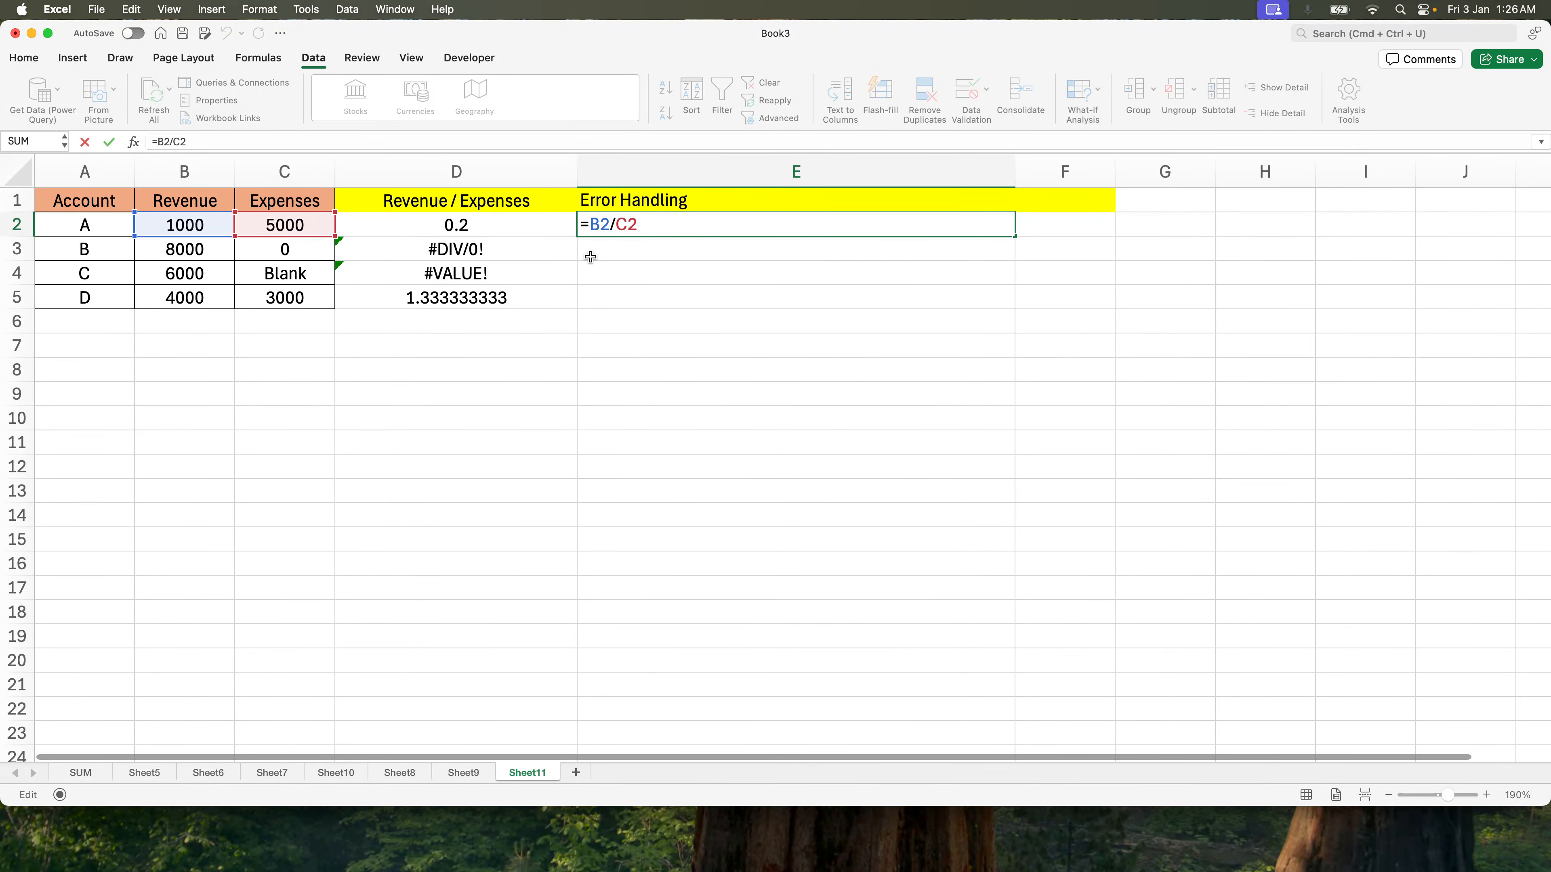
text(iferror()
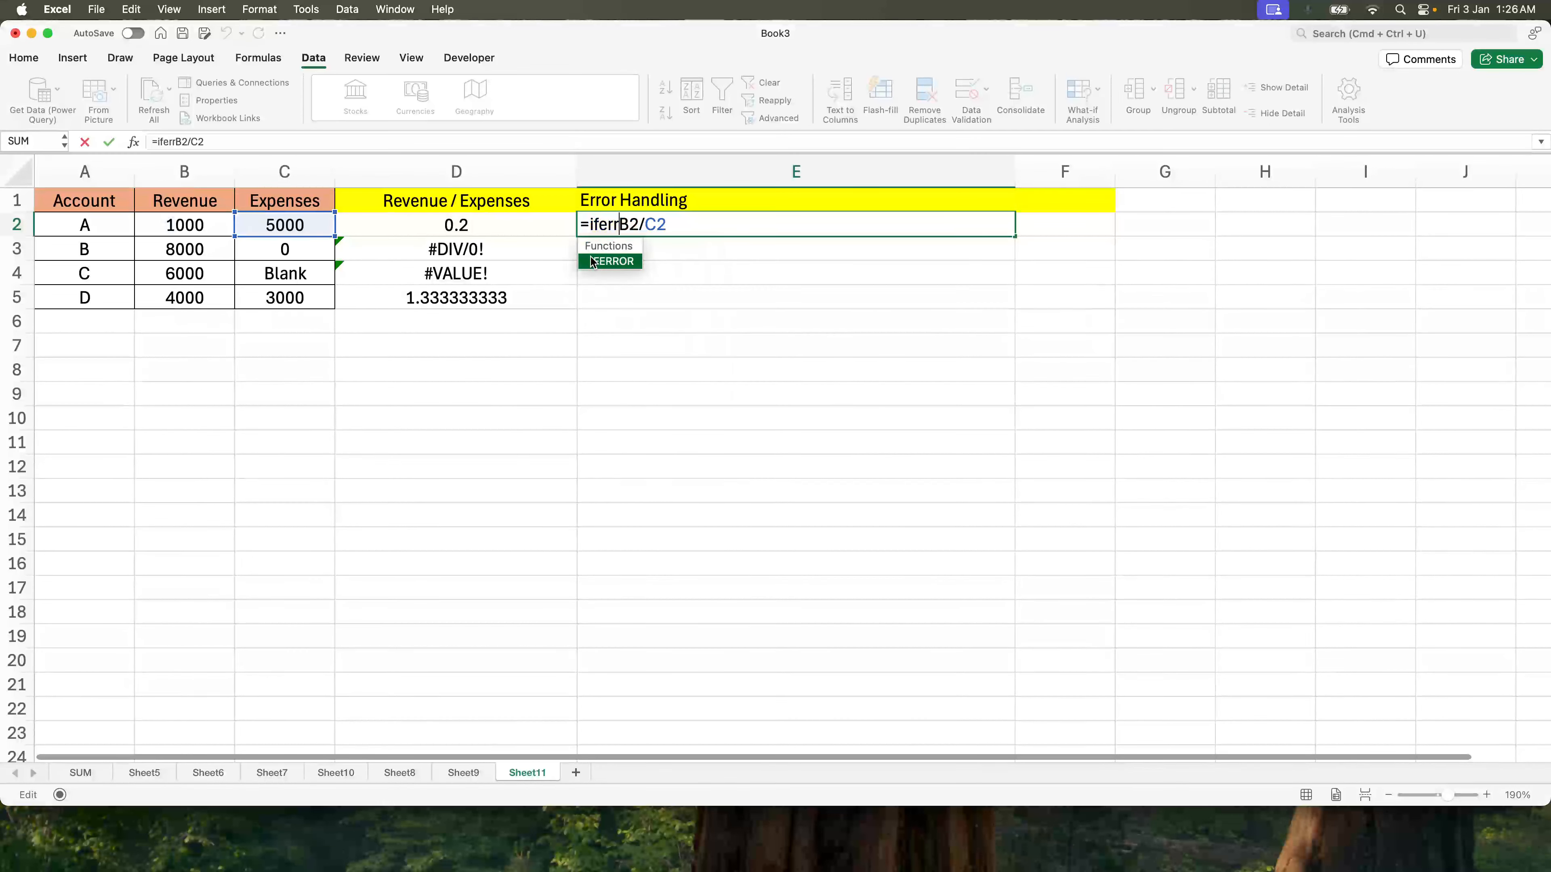
click(704, 223)
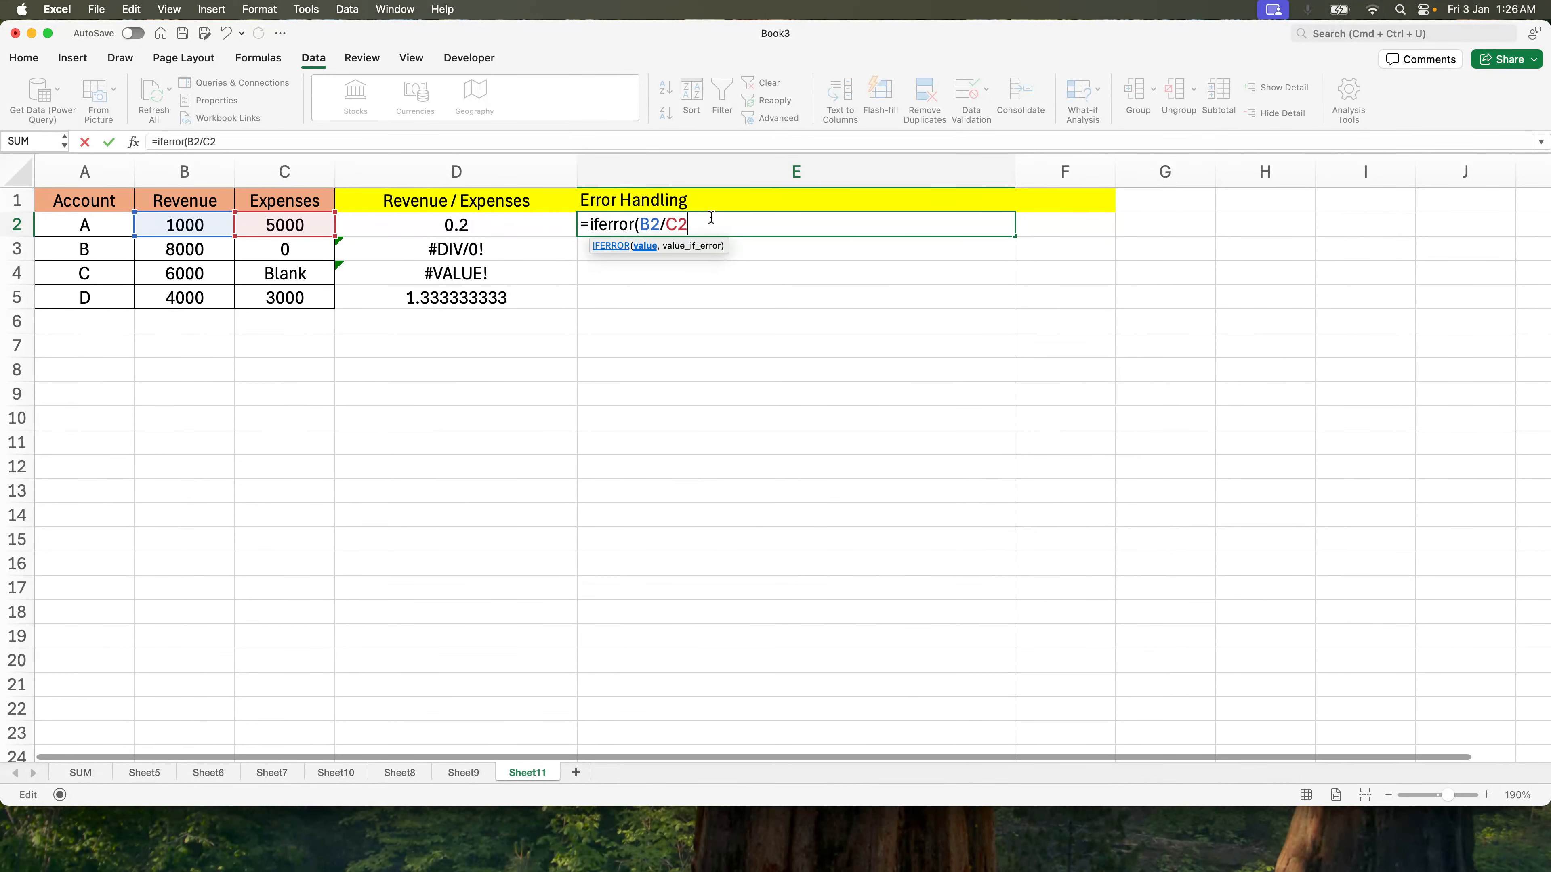
drag(688, 224, 640, 224)
click(702, 227)
text(,)
text("Blank"))
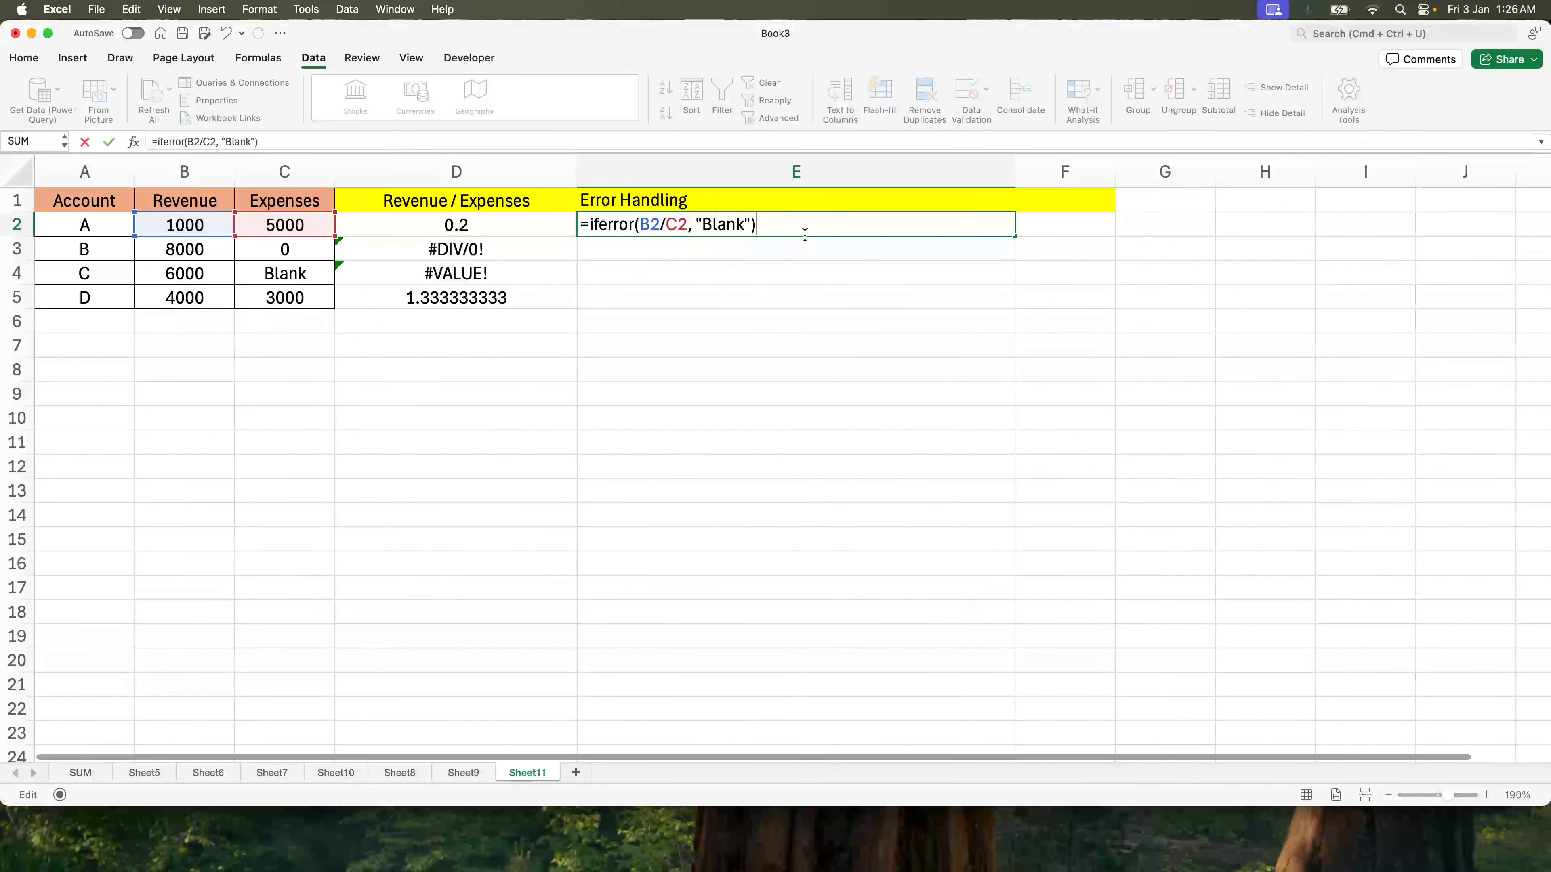
key(Return)
click(753, 223)
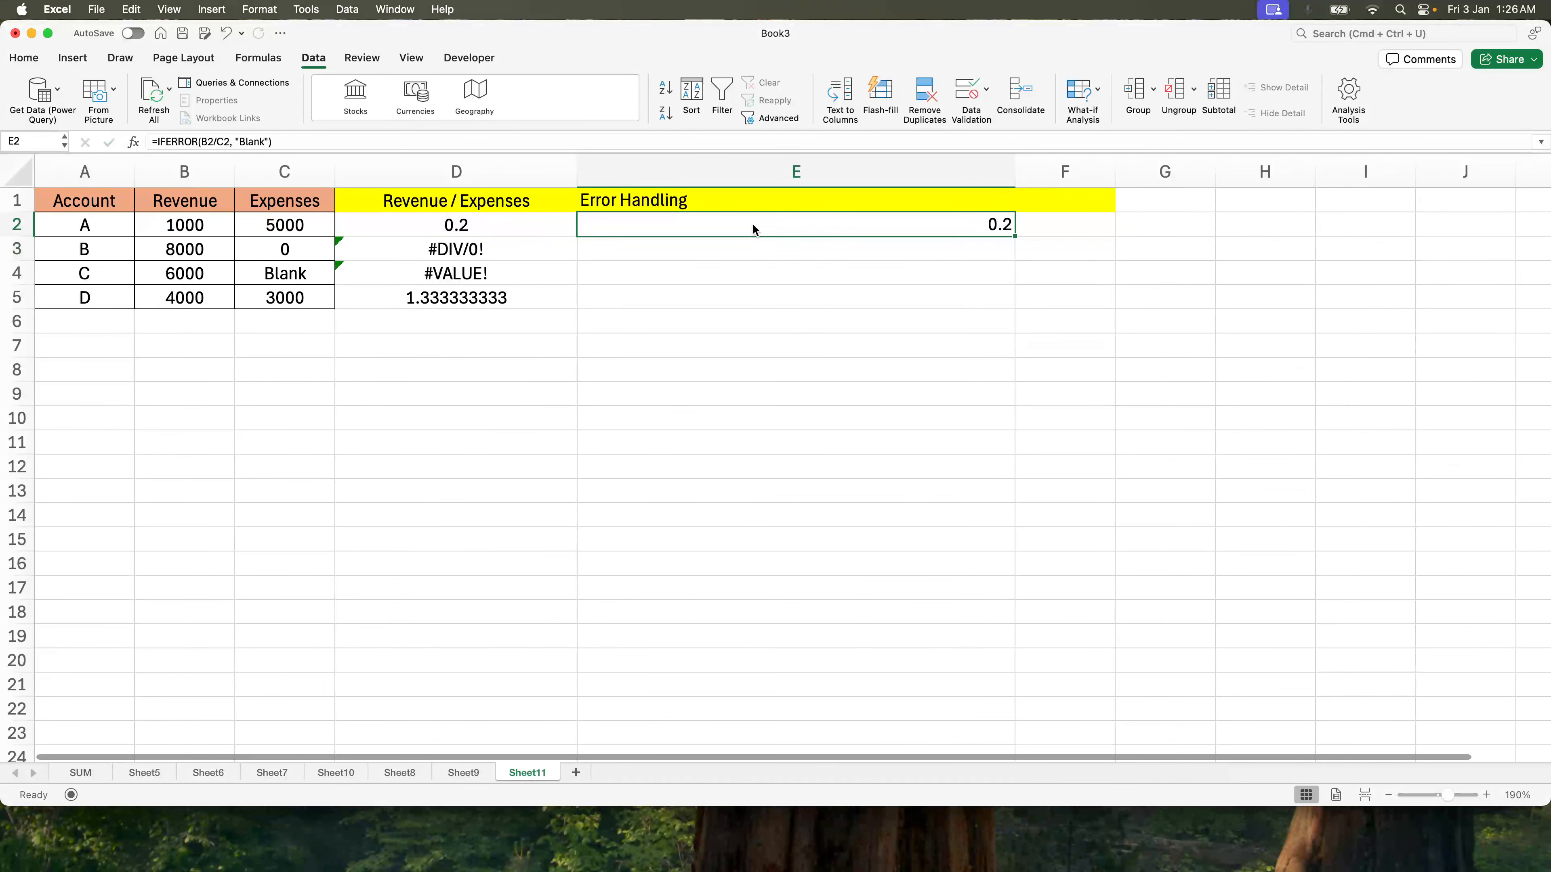
Centre the contents of columns A to F horizontally and vertically
drag(726, 173, 205, 170)
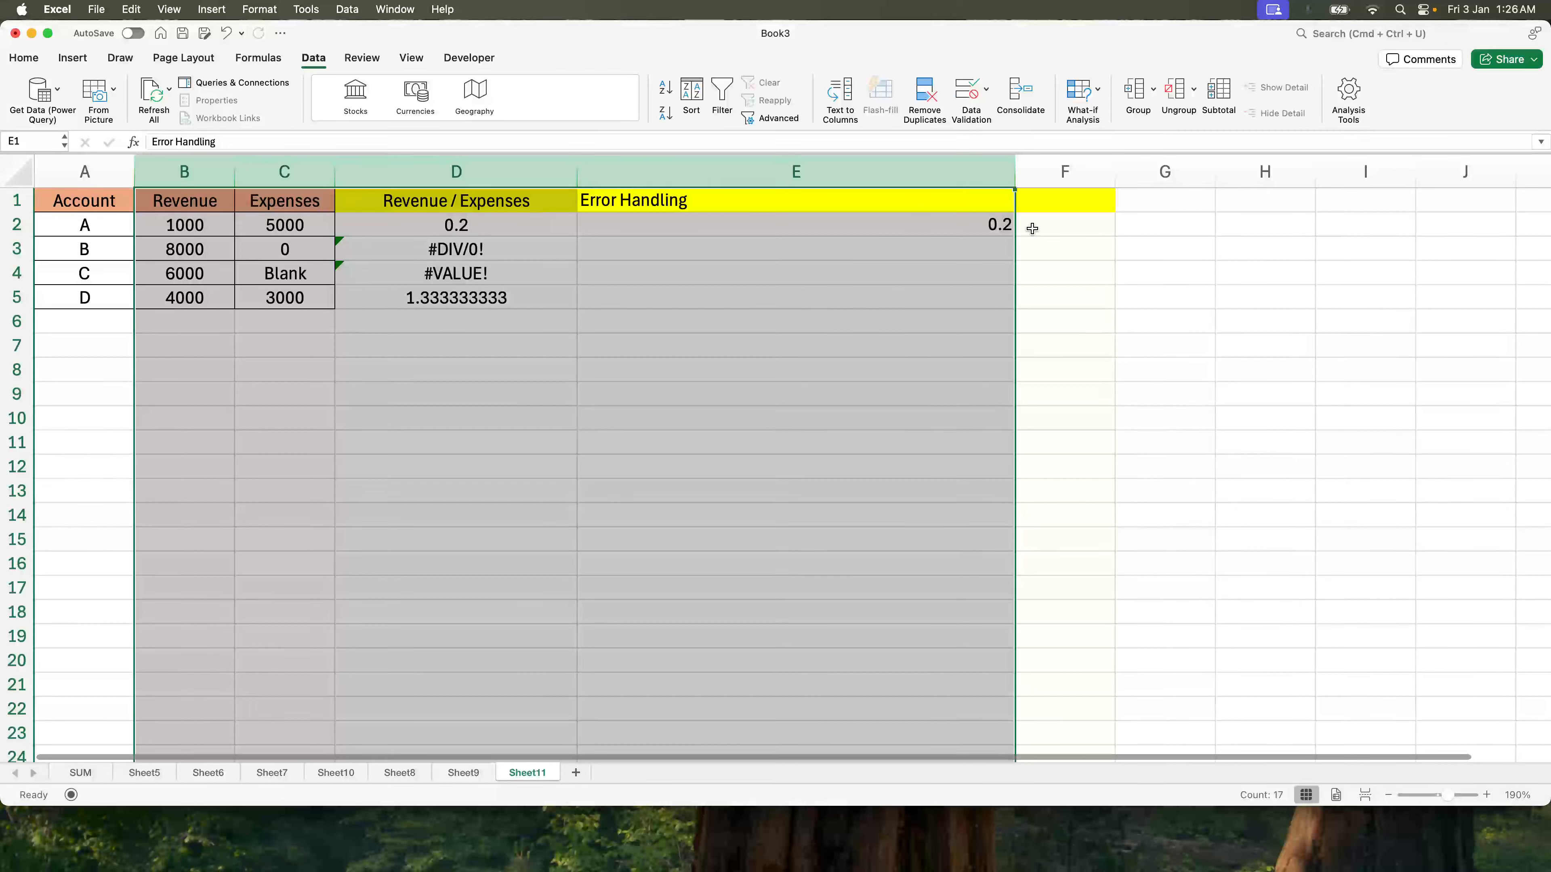
click(1047, 270)
drag(1053, 183, 84, 171)
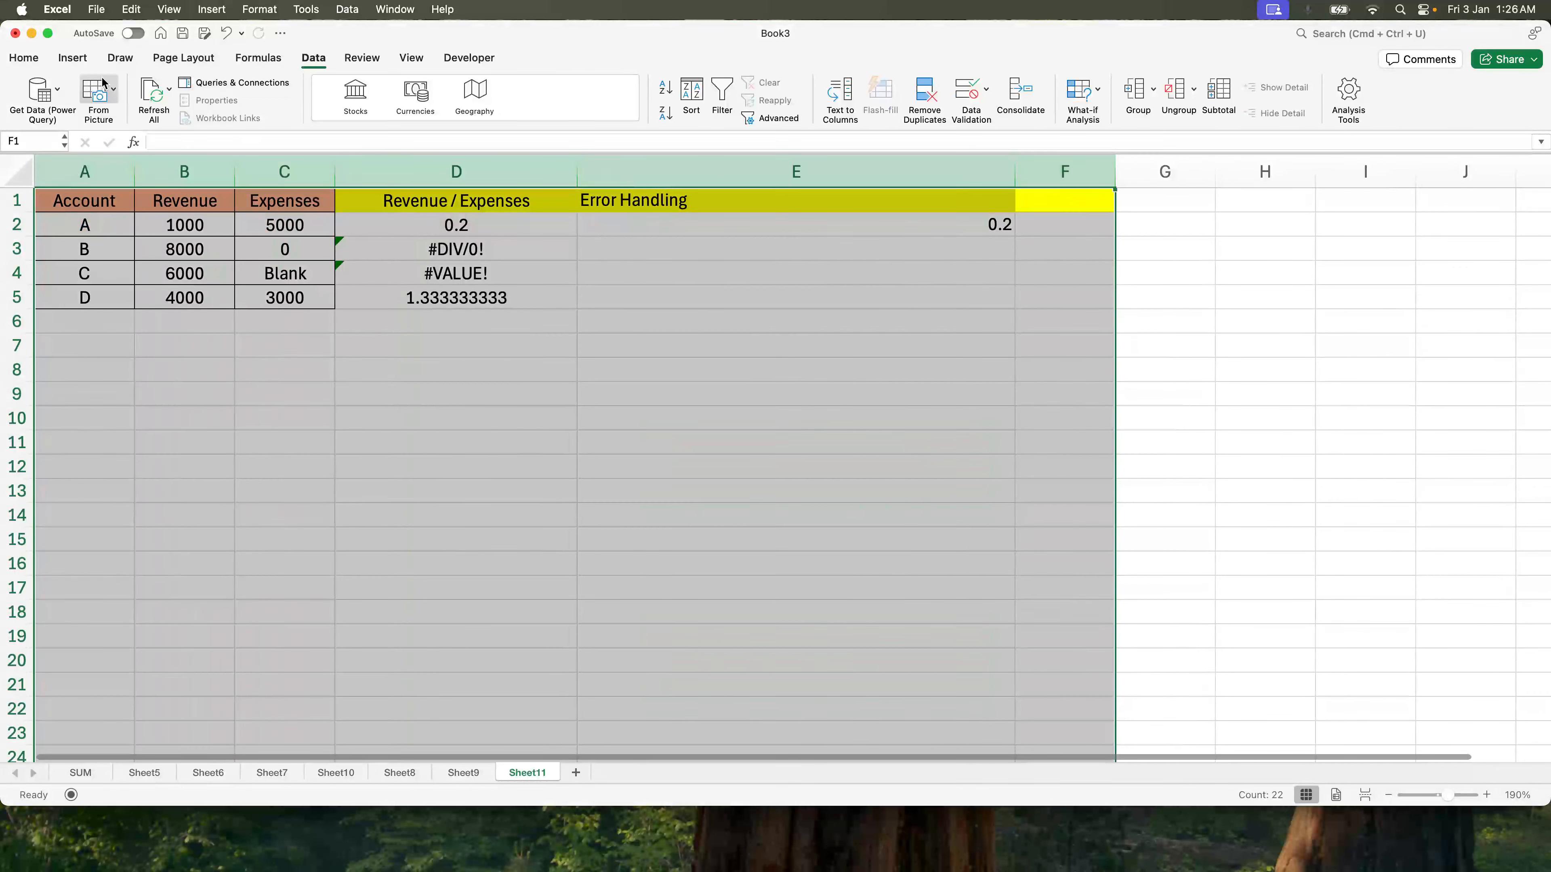
click(24, 57)
click(368, 113)
click(370, 88)
click(730, 254)
Fill the IFERROR formula from E2 down through E5
click(754, 232)
key(shift+Down)
key(shift+Down)
key(shift+Down)
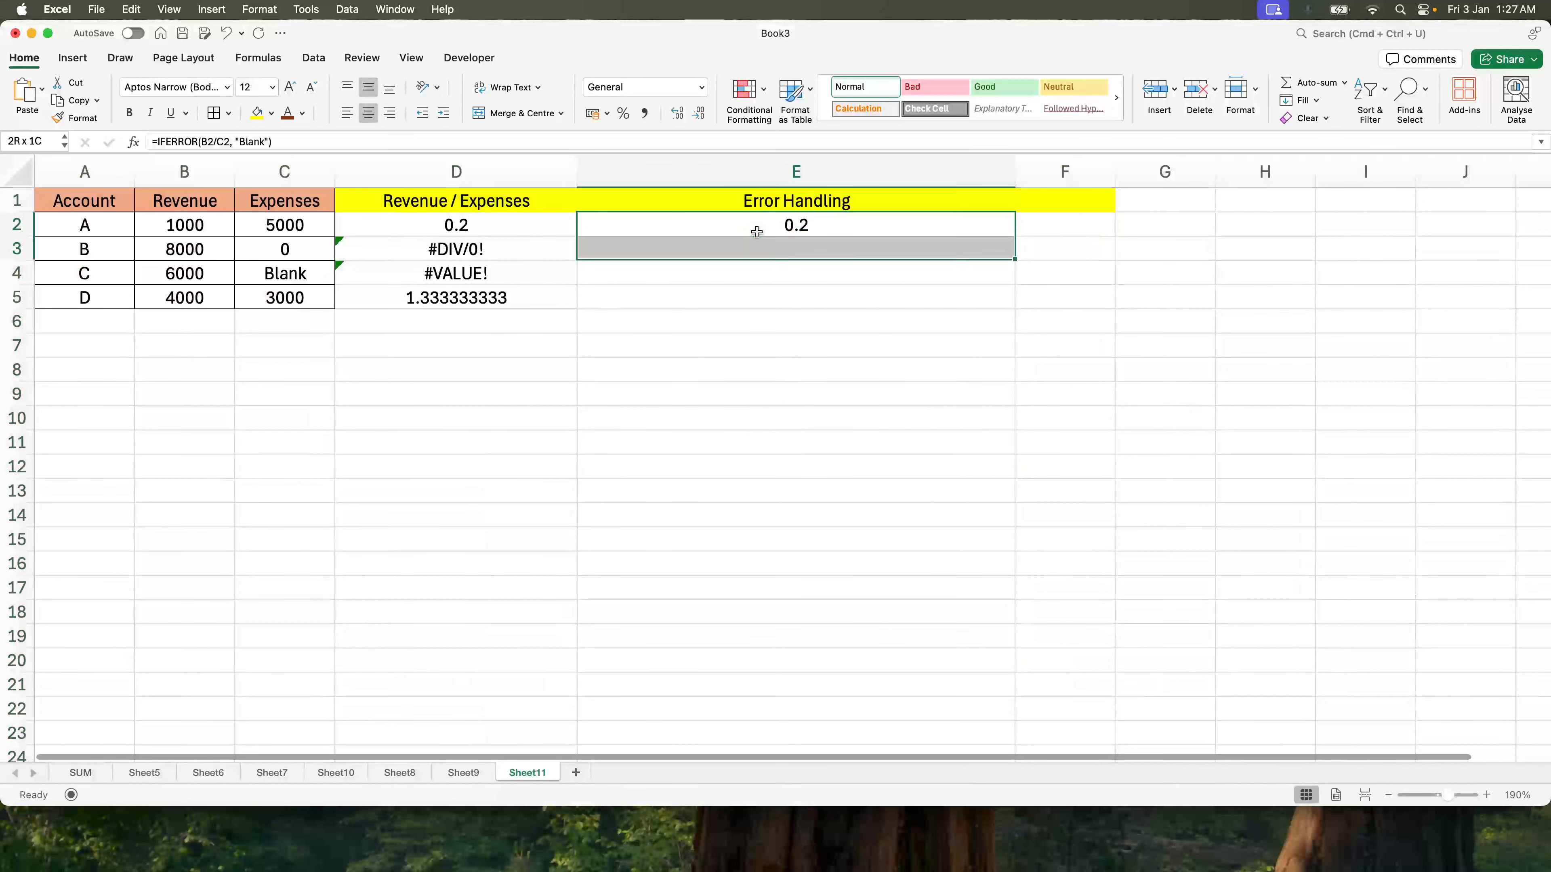
key(ctrl+d)
click(693, 317)
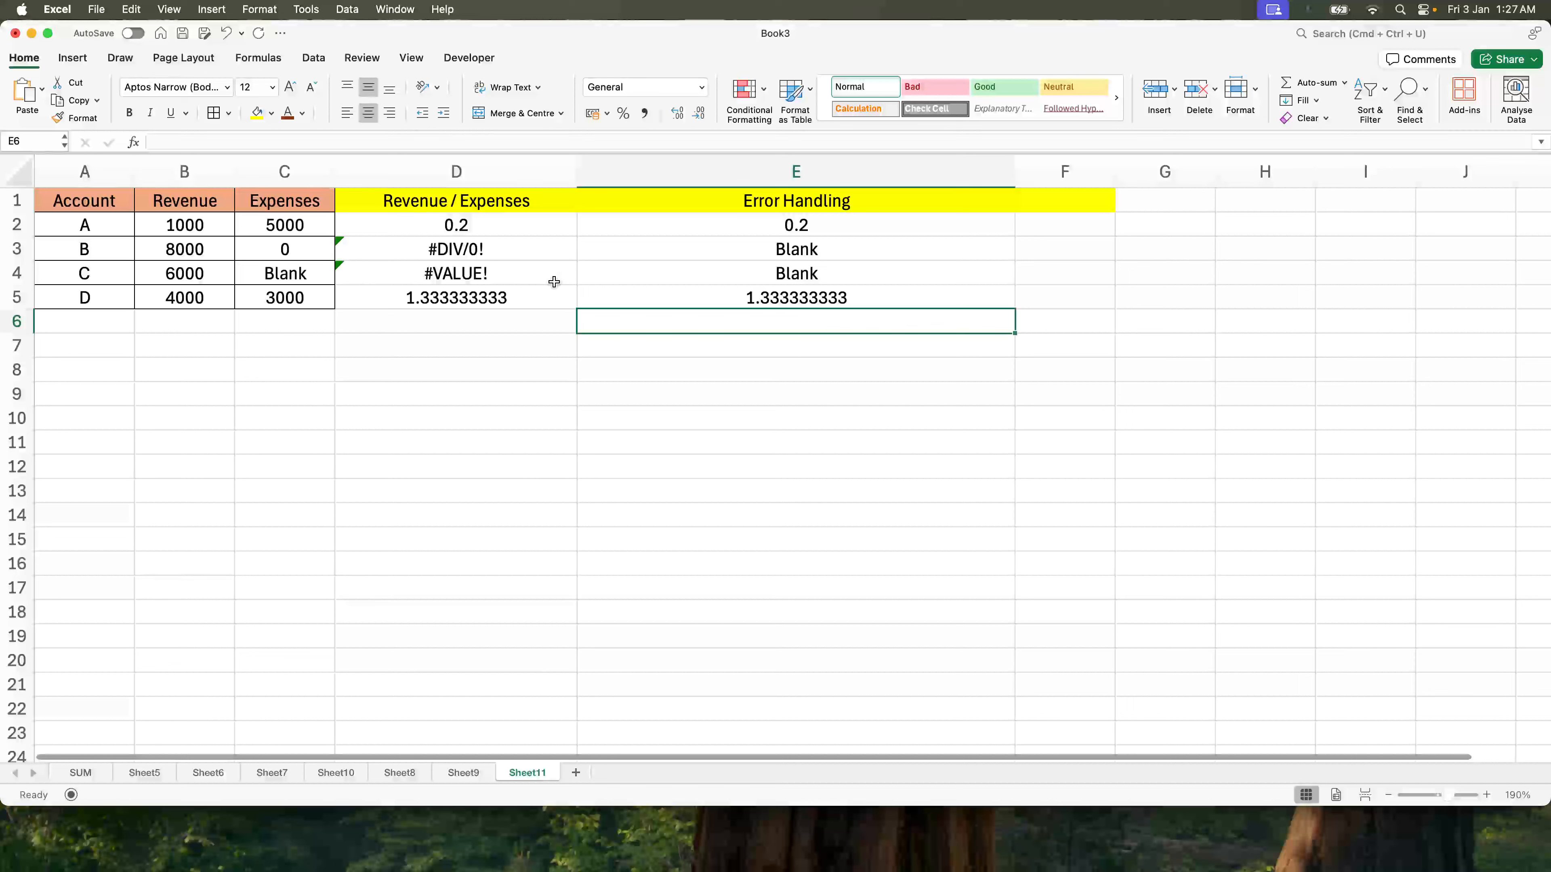
Examine account B's IFERROR formula in E3, particularly its B3/C3 value argument, and leave the formula unedited
click(527, 259)
click(701, 254)
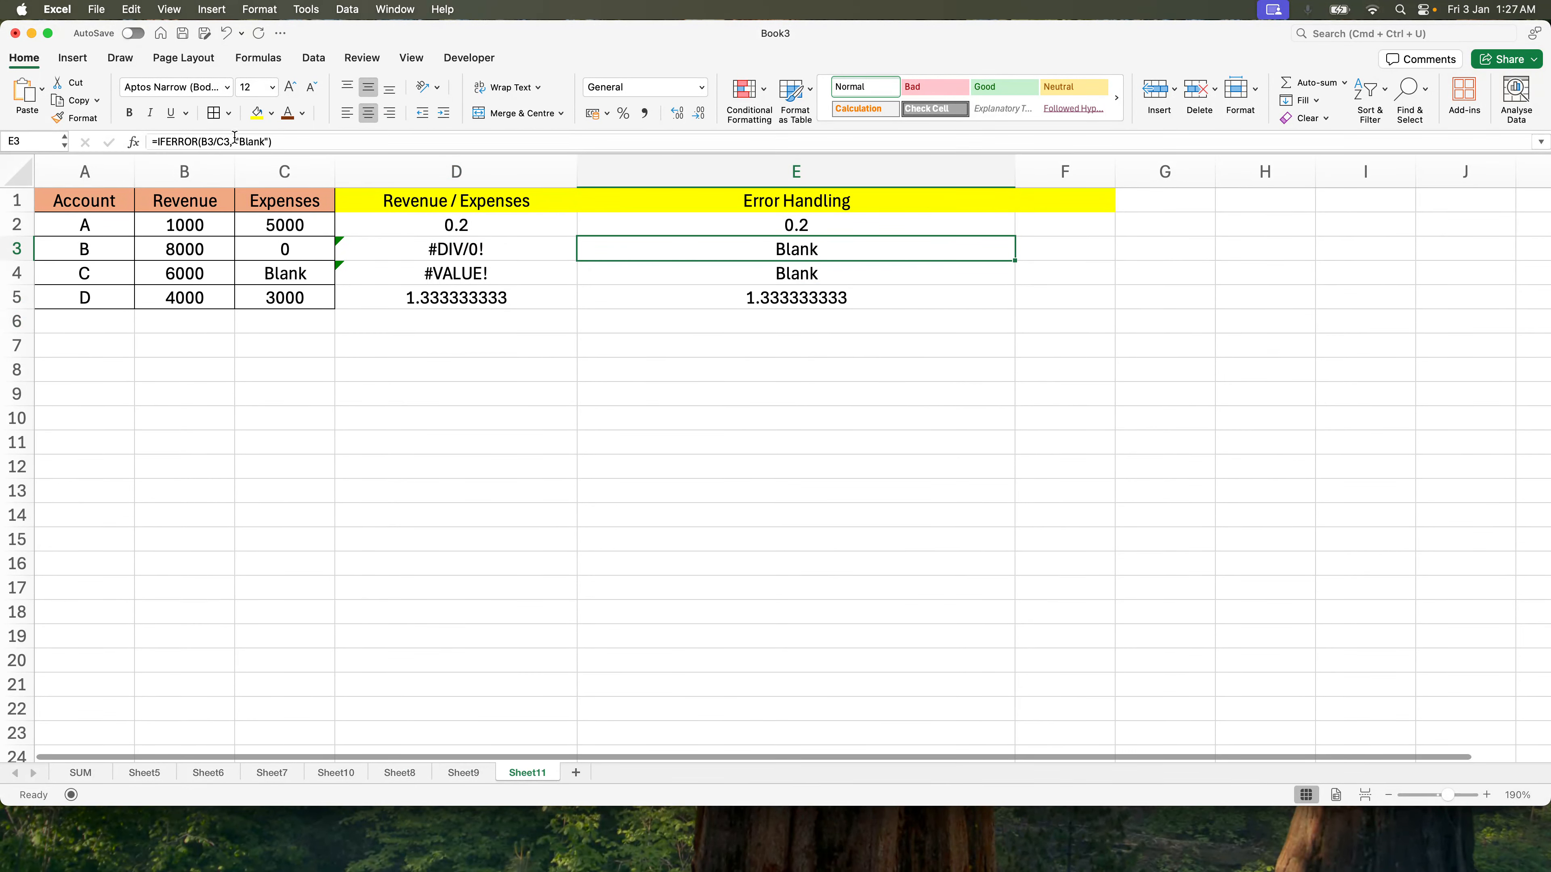
drag(230, 141, 201, 142)
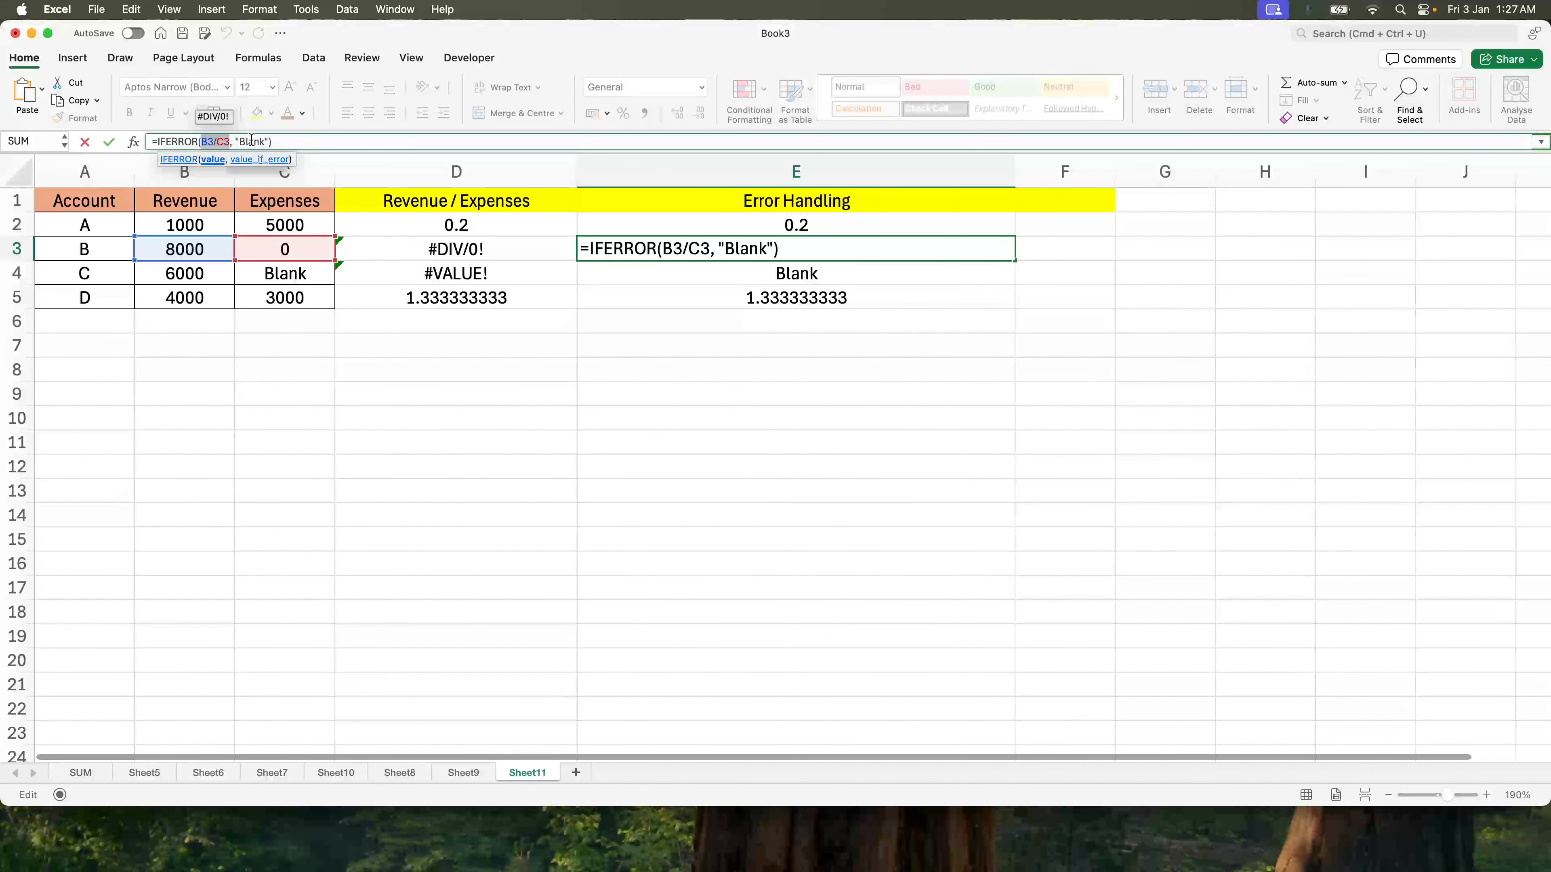
click(808, 344)
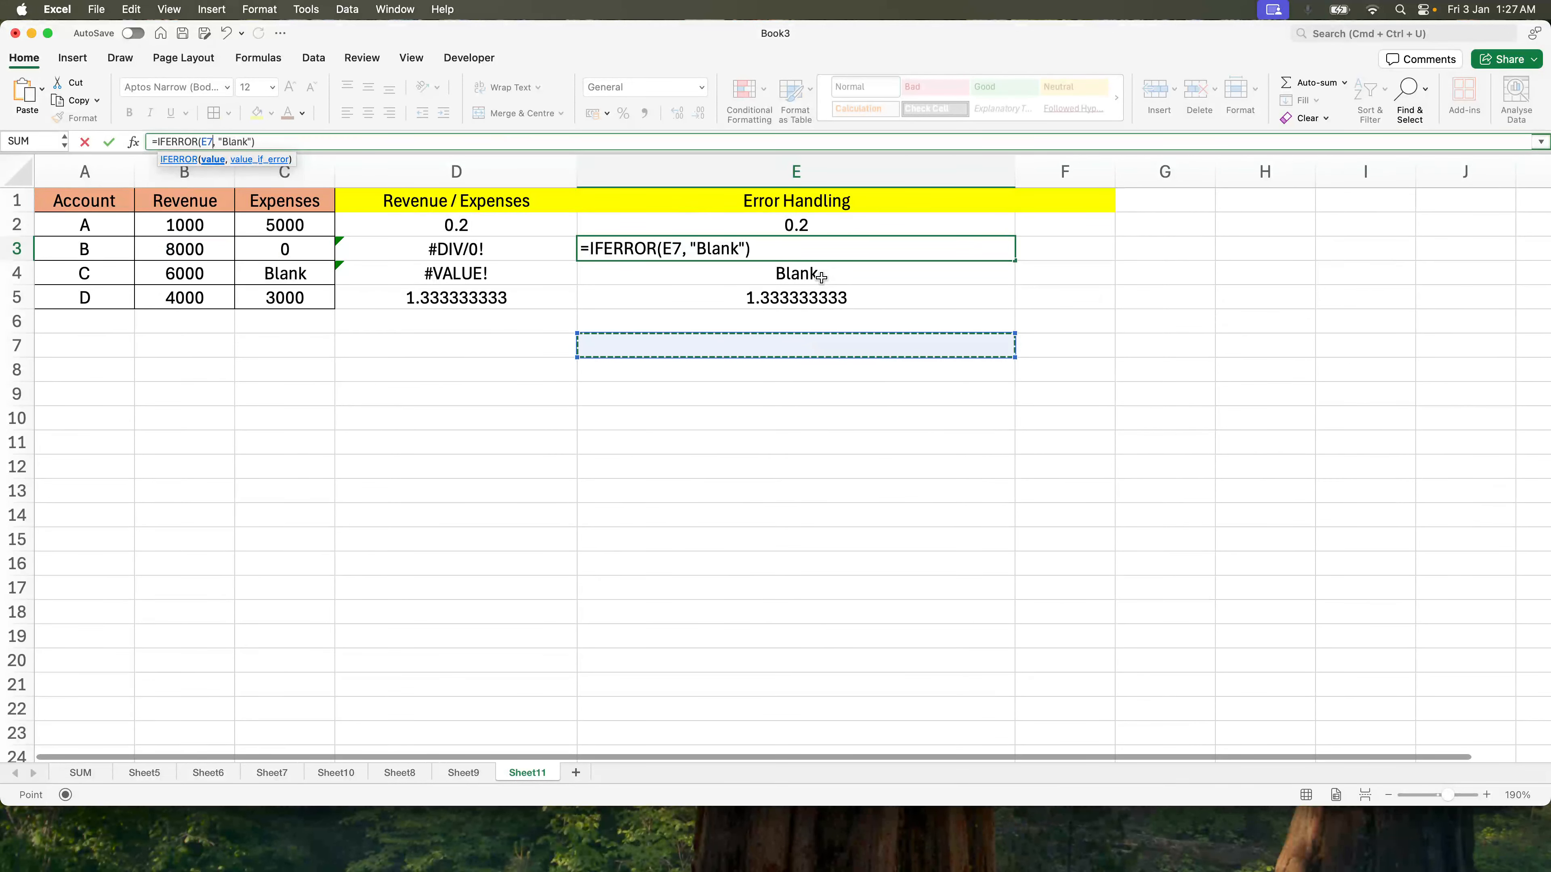
key(Escape)
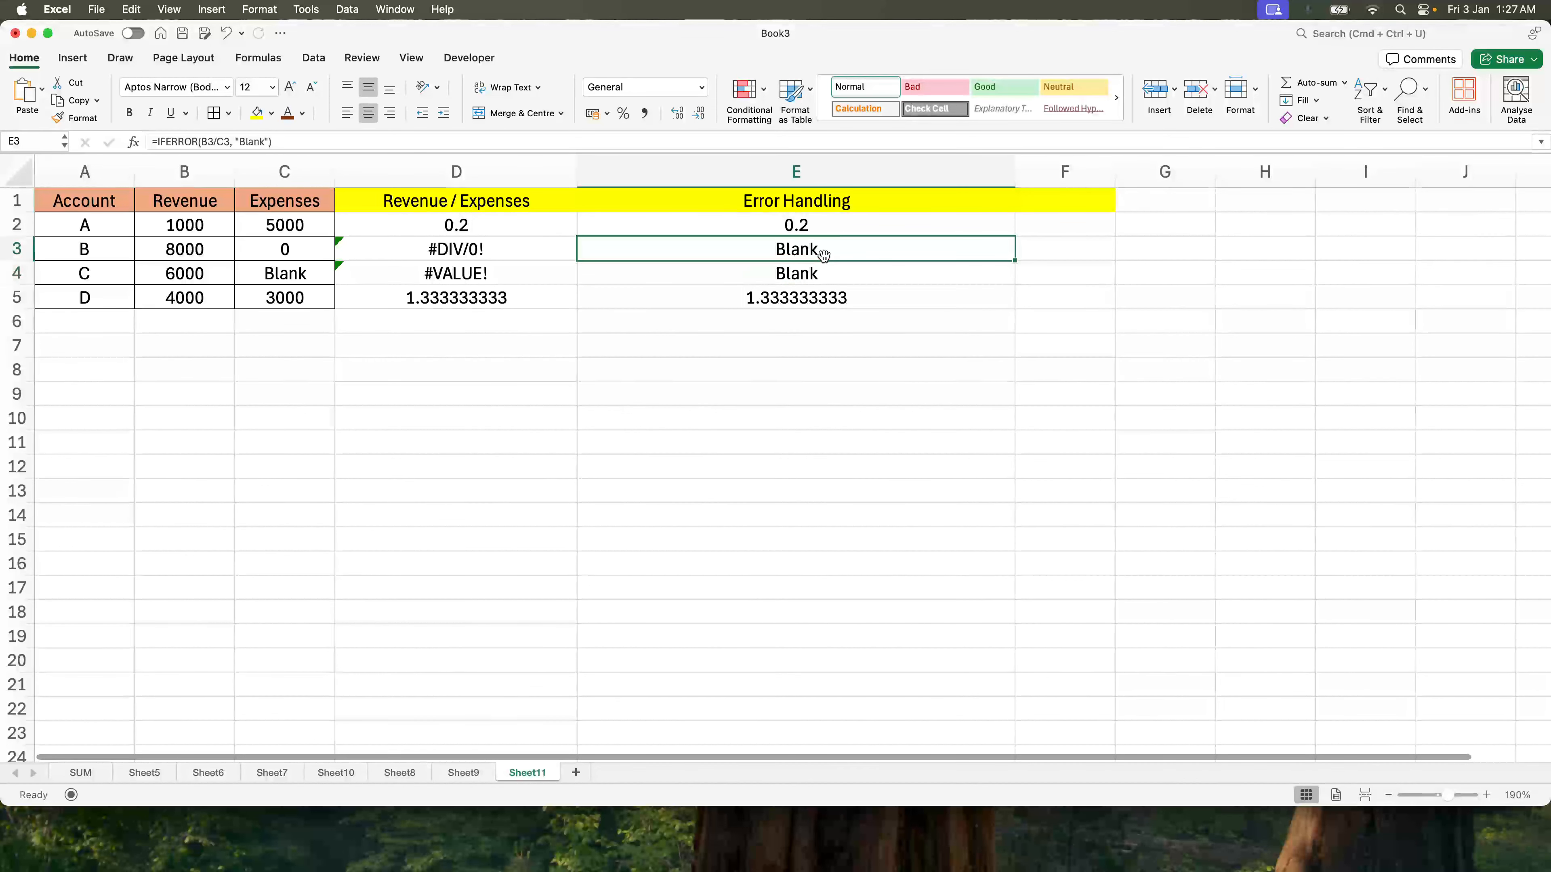
Auto-fit the width of column E to its contents
key(Up)
key(Up)
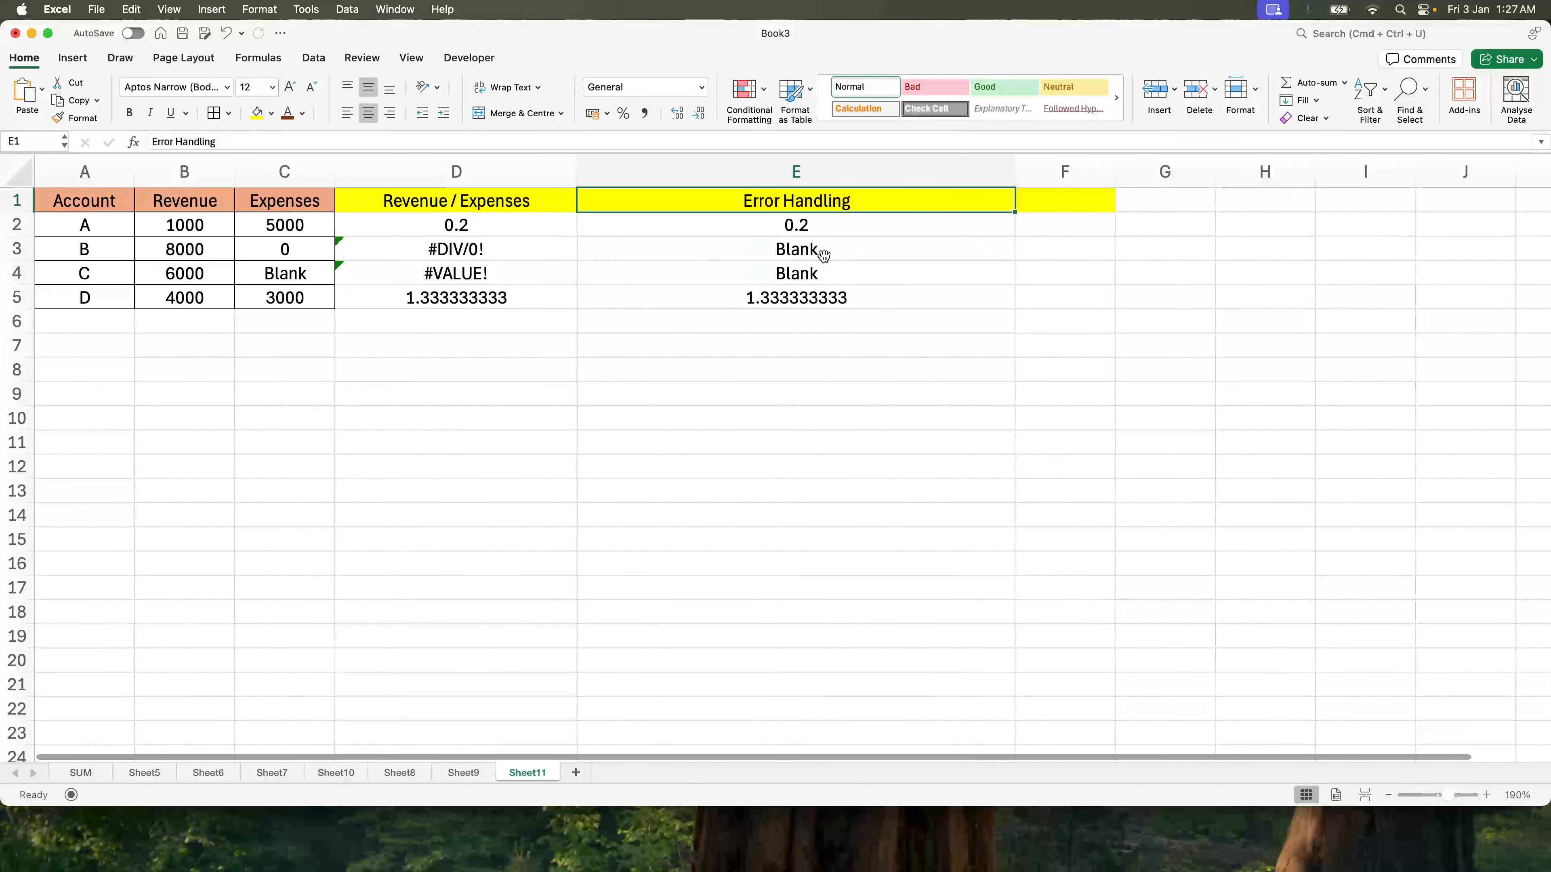
double_click(1015, 172)
click(670, 251)
Enter the formula =B2/C2 in F2 to divide account A's revenue by its expenses
click(717, 209)
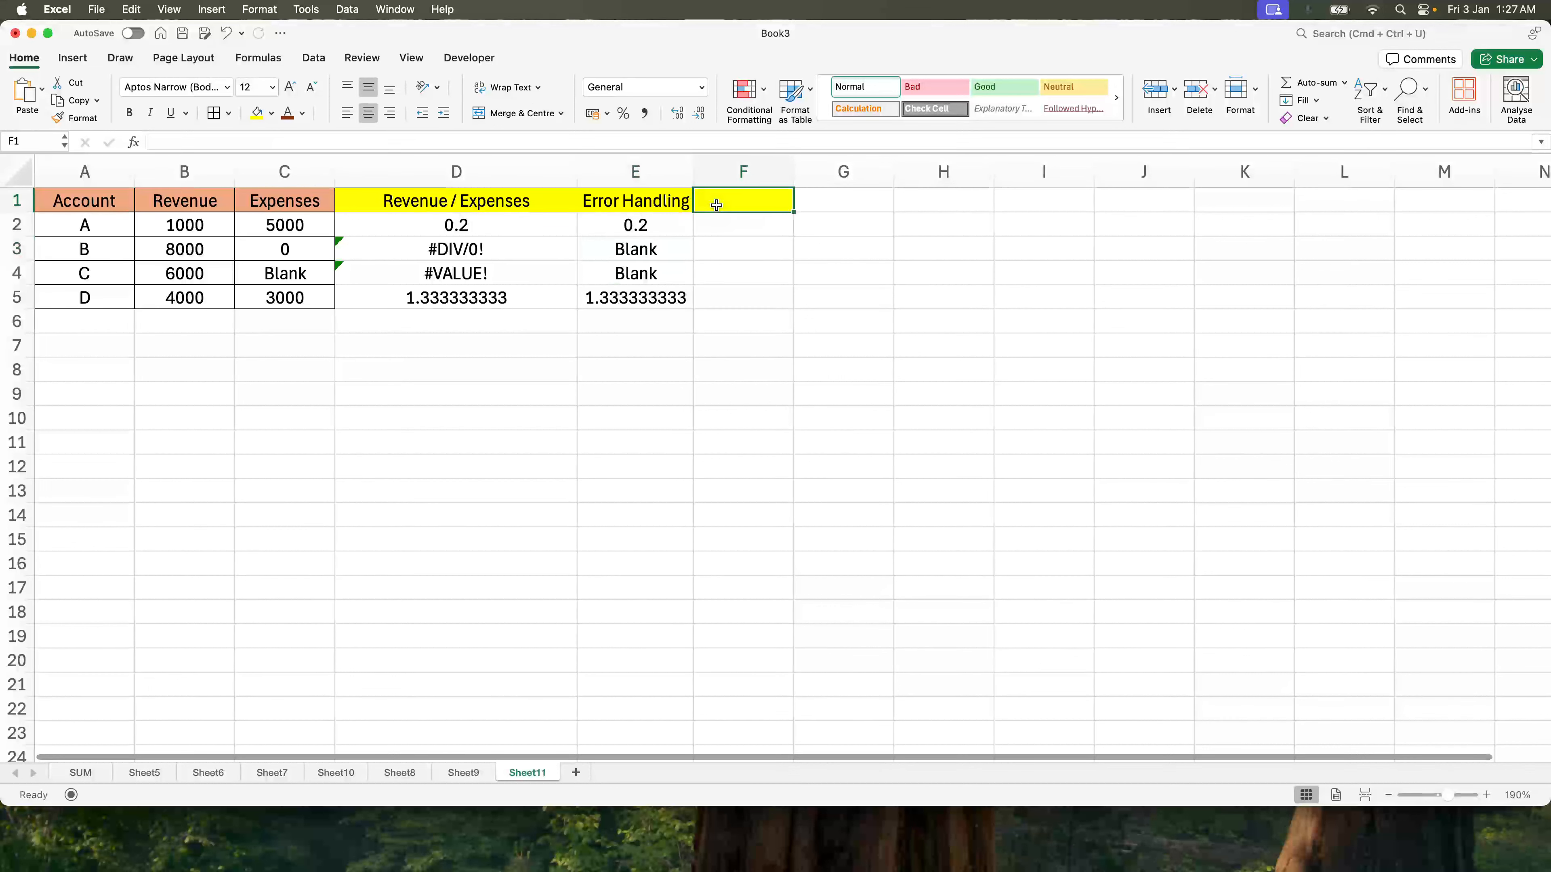
key(Down)
text(=)
key(Left)
key(Left)
key(Left)
key(Left)
text(/)
key(Left)
key(Left)
key(Left)
key(ctrl+Return)
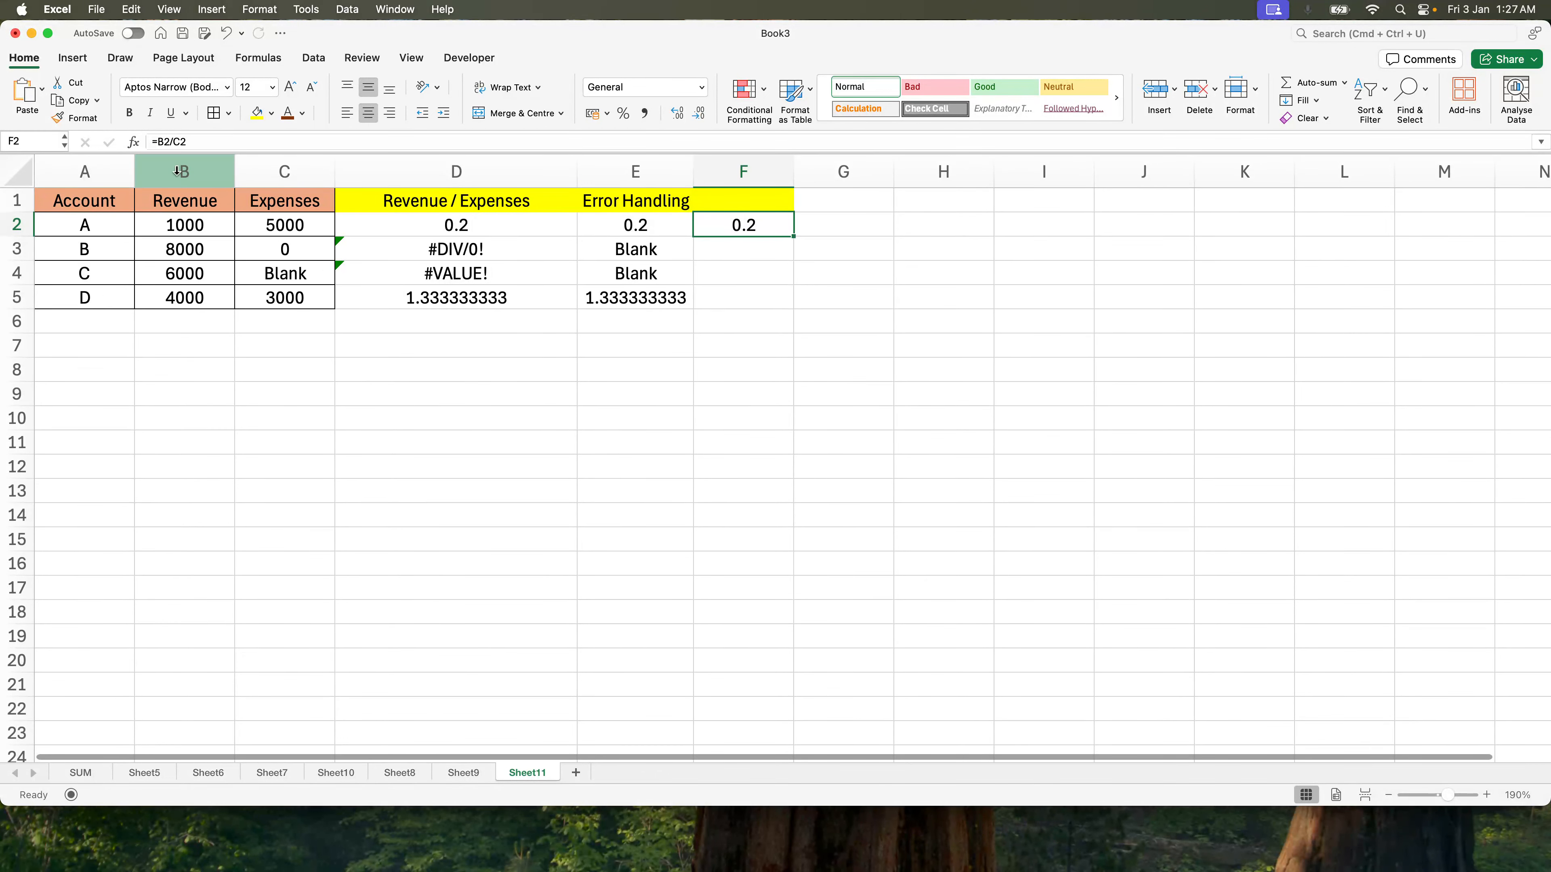
Widen column F and wrap the division in F2 in IFERROR, as =IFERROR(B2/C2, "Data Missing")
click(717, 253)
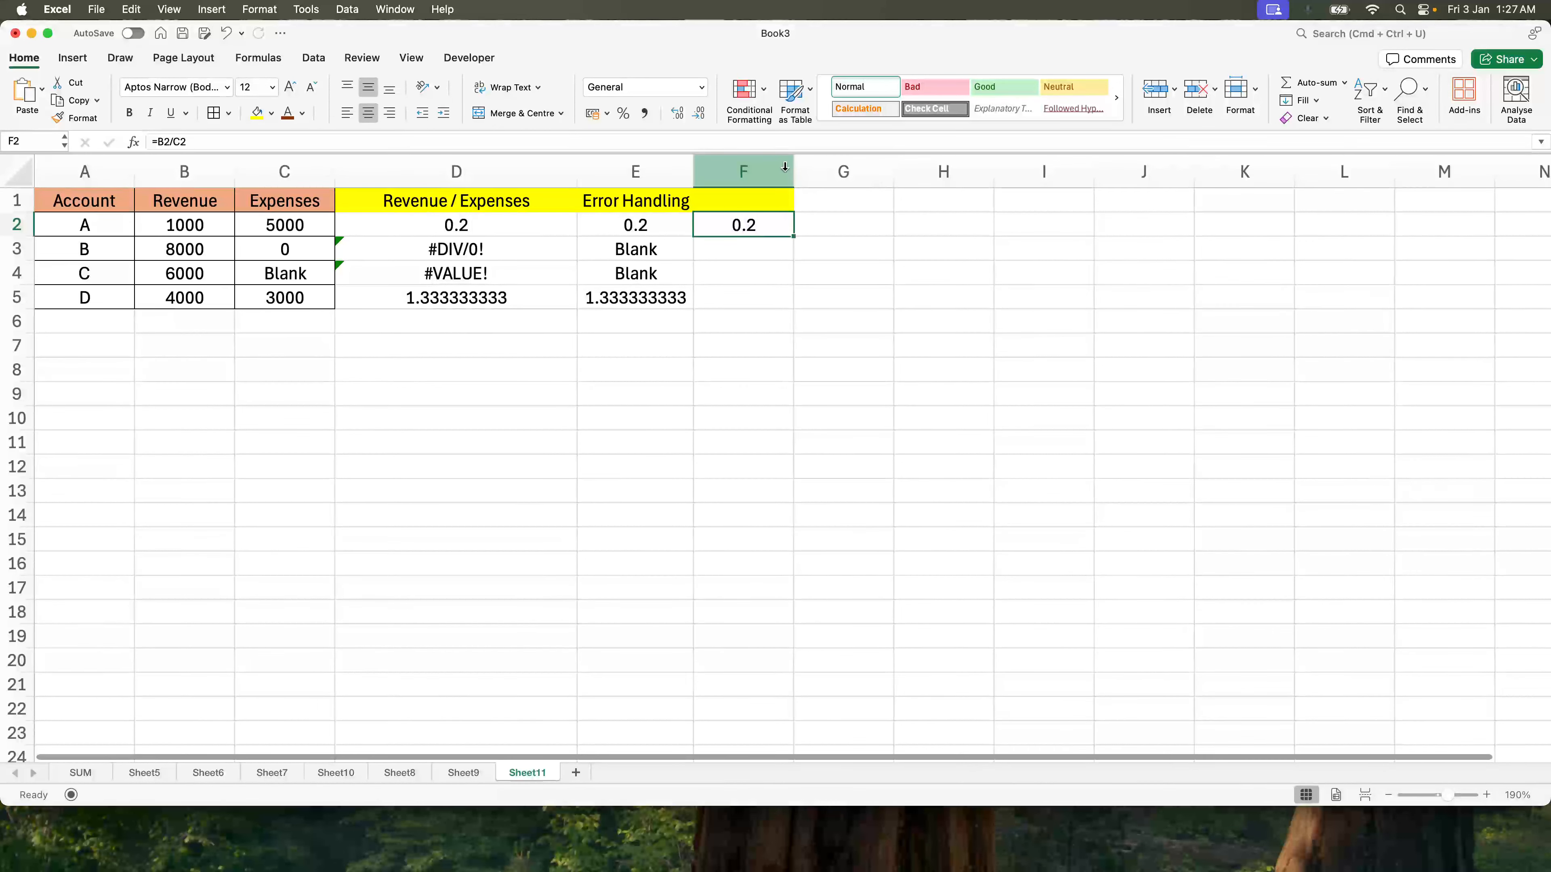
drag(792, 183, 1039, 183)
click(794, 227)
double_click(793, 227)
key(Left)
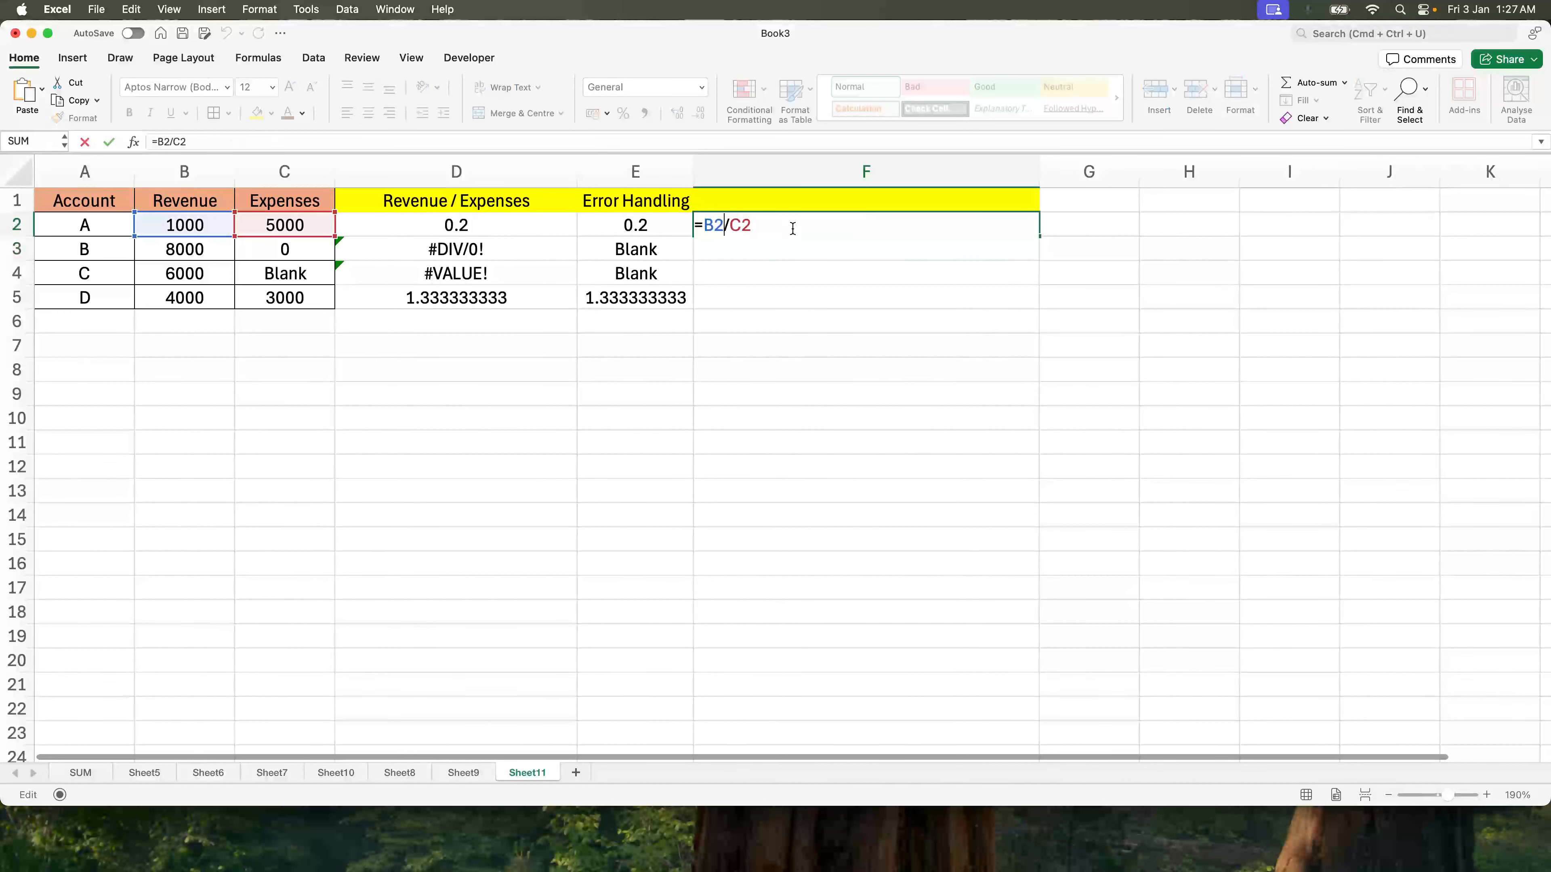
text(iferror()
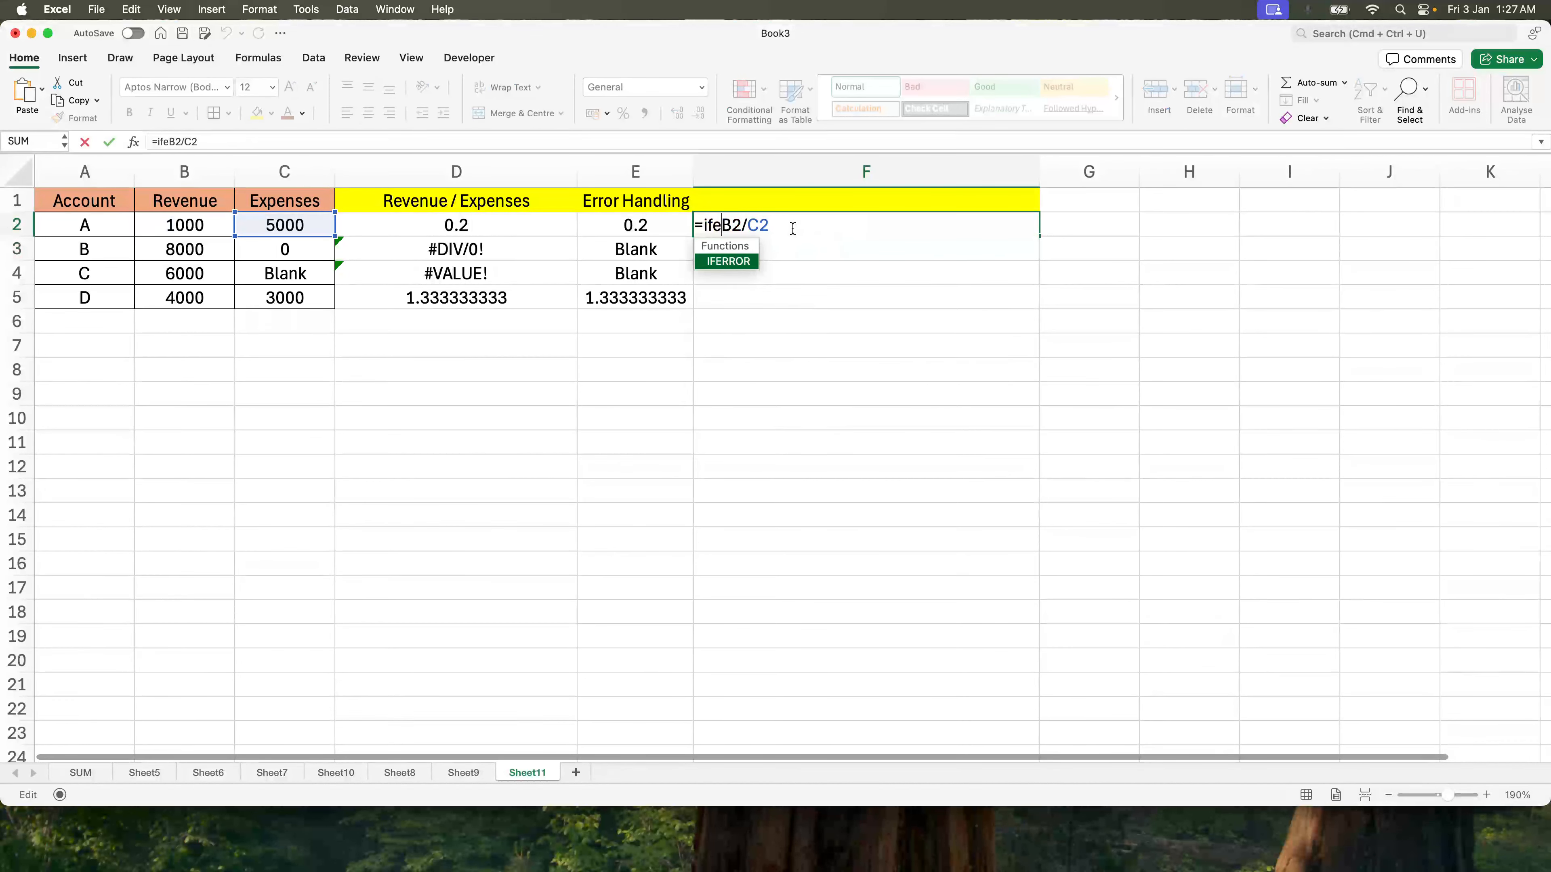
click(816, 216)
text(, "Data Missing"))
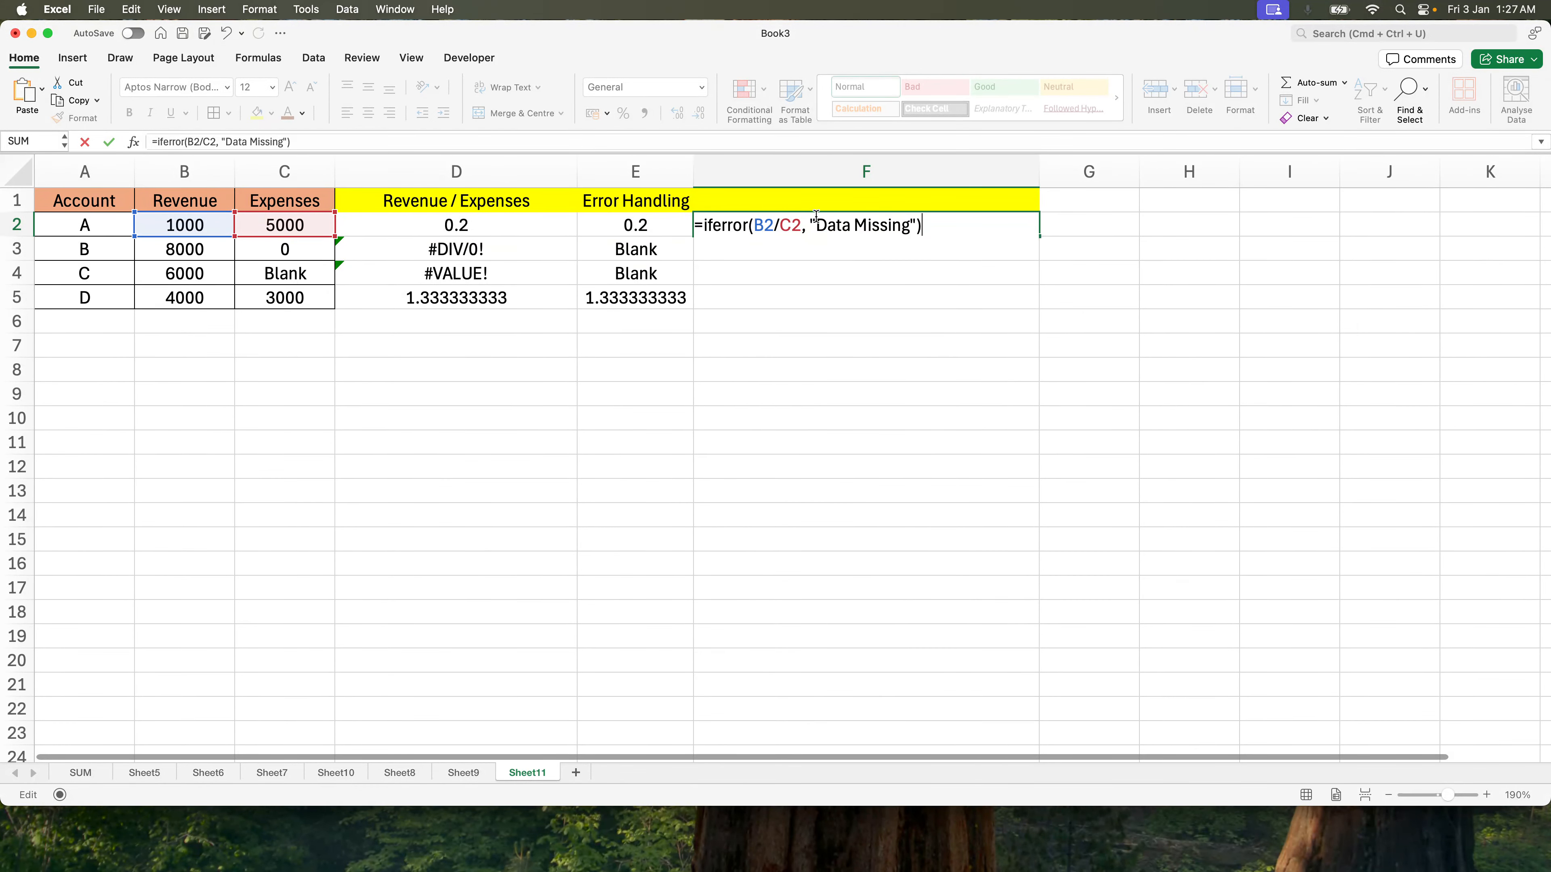
key(Return)
Fill the "Data Missing" IFERROR formula from F2 down through F5
click(815, 220)
key(shift+Down)
key(shift+Down)
key(shift+Down)
key(super+d)
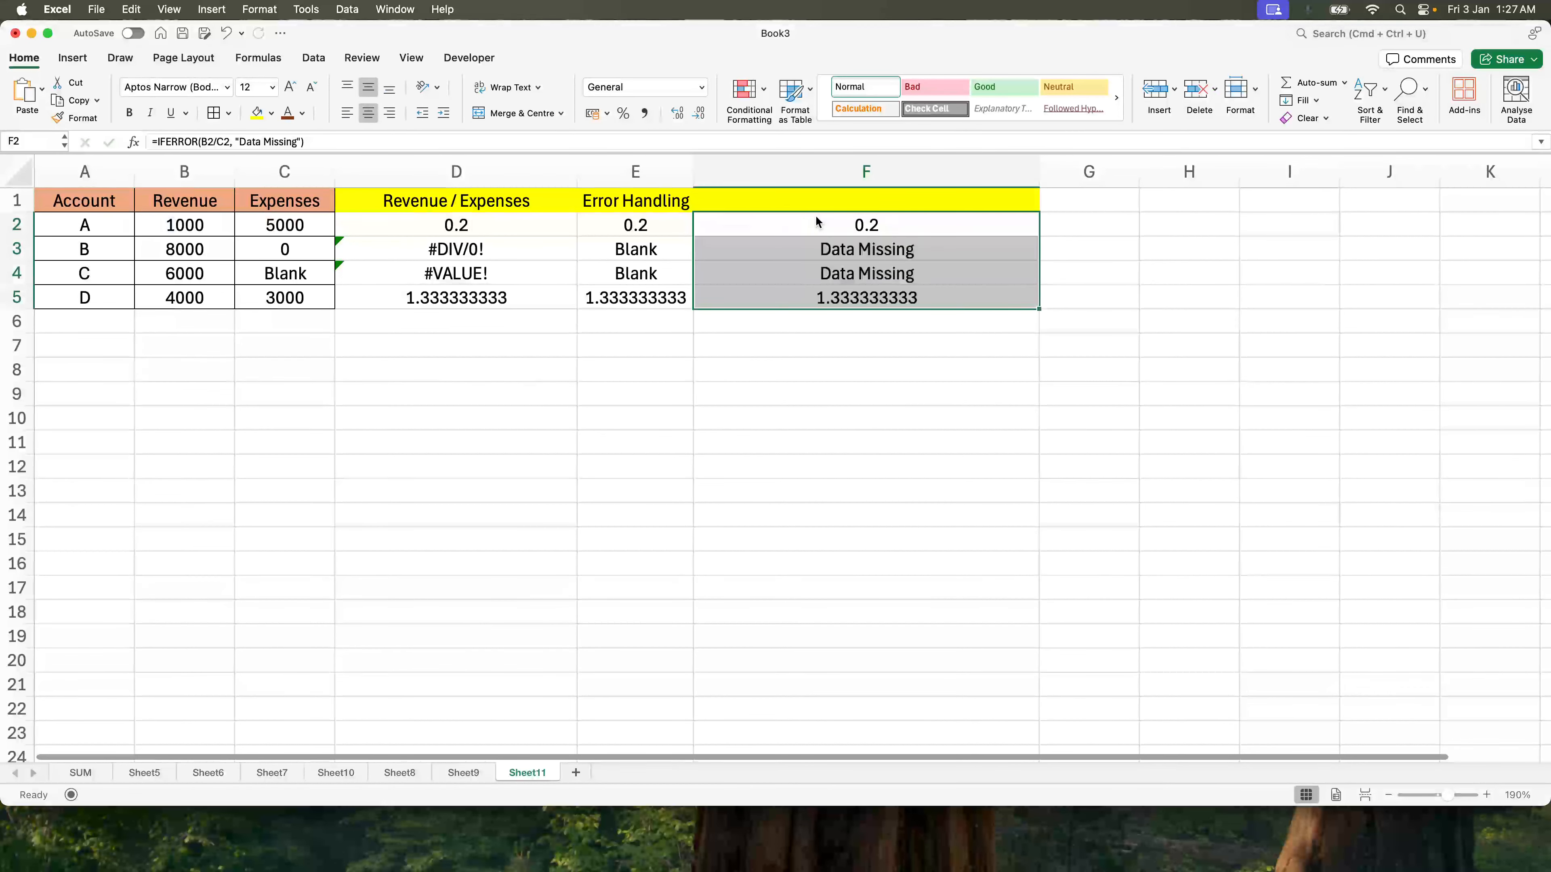
click(719, 362)
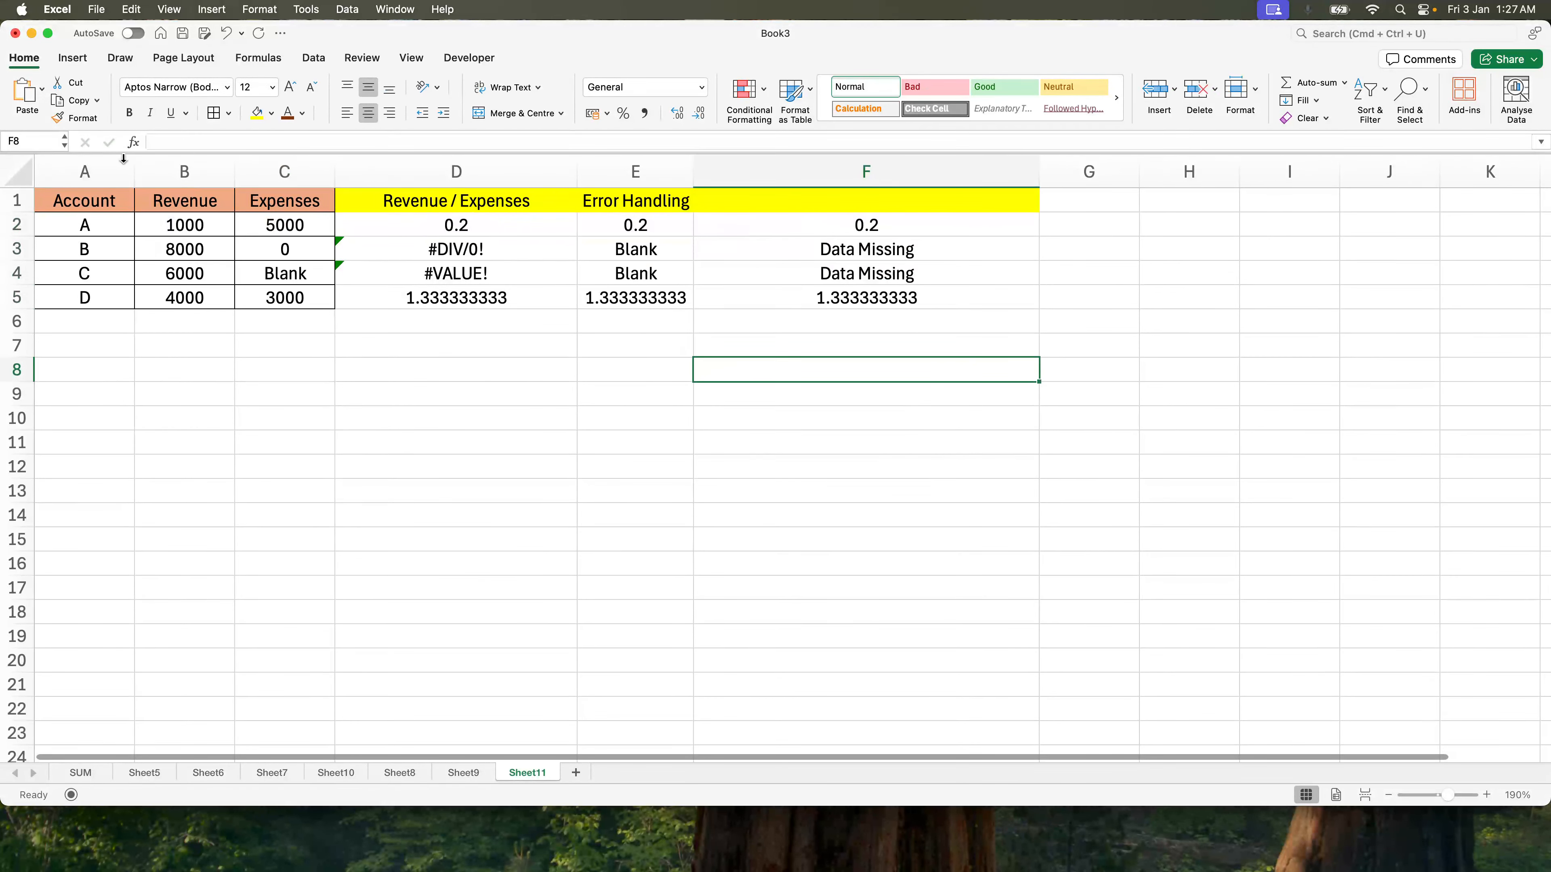
Turn on filtering for the whole sheet and filter the Error Handling column to only the value Blank
click(18, 171)
click(313, 58)
click(721, 98)
click(686, 203)
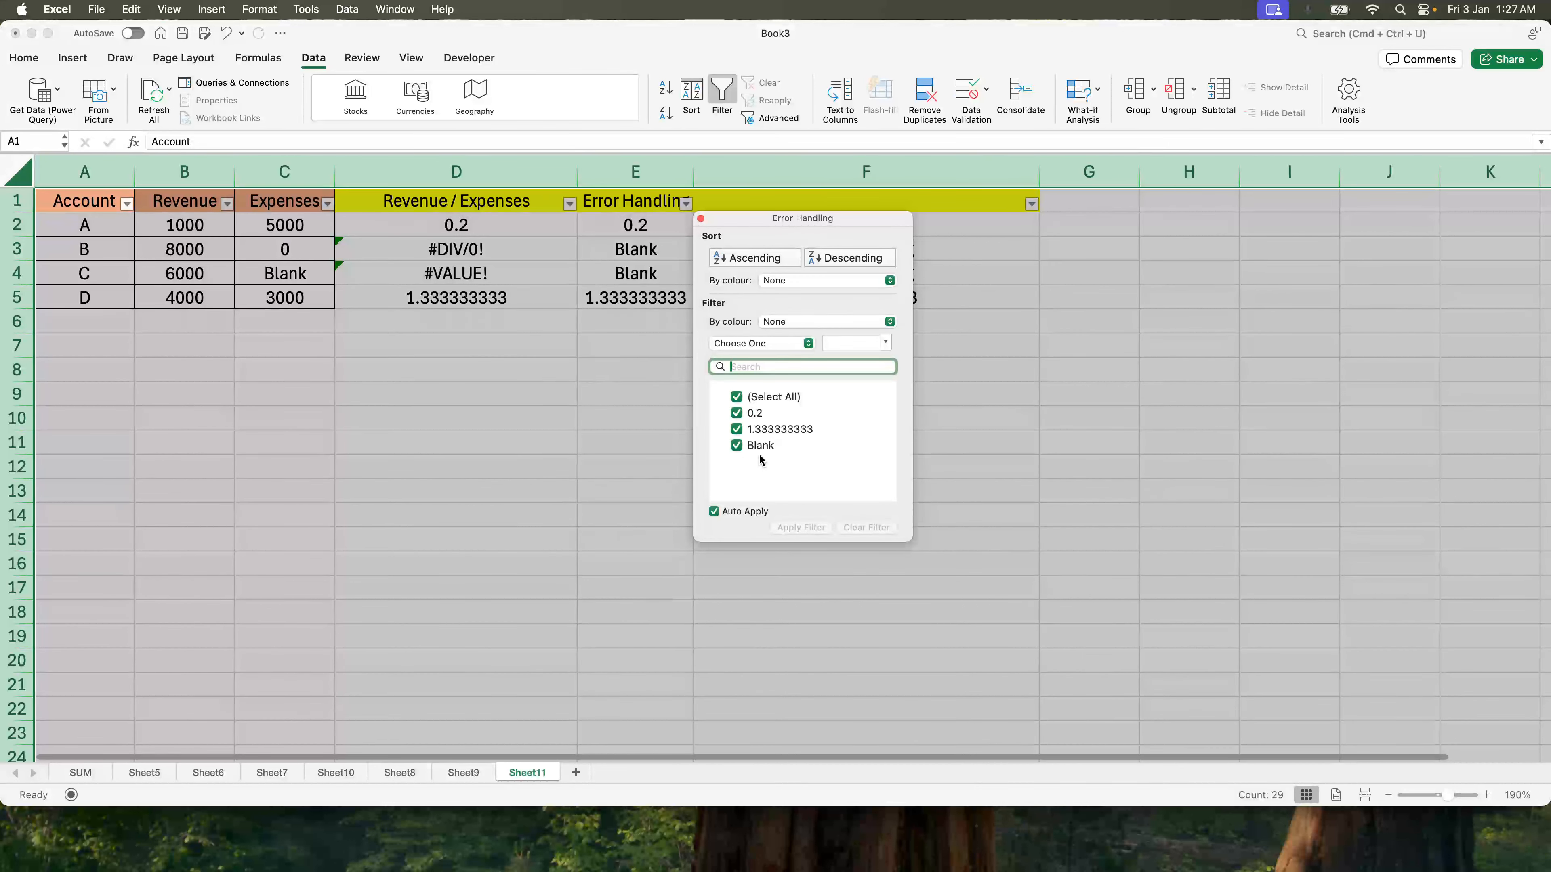
click(758, 401)
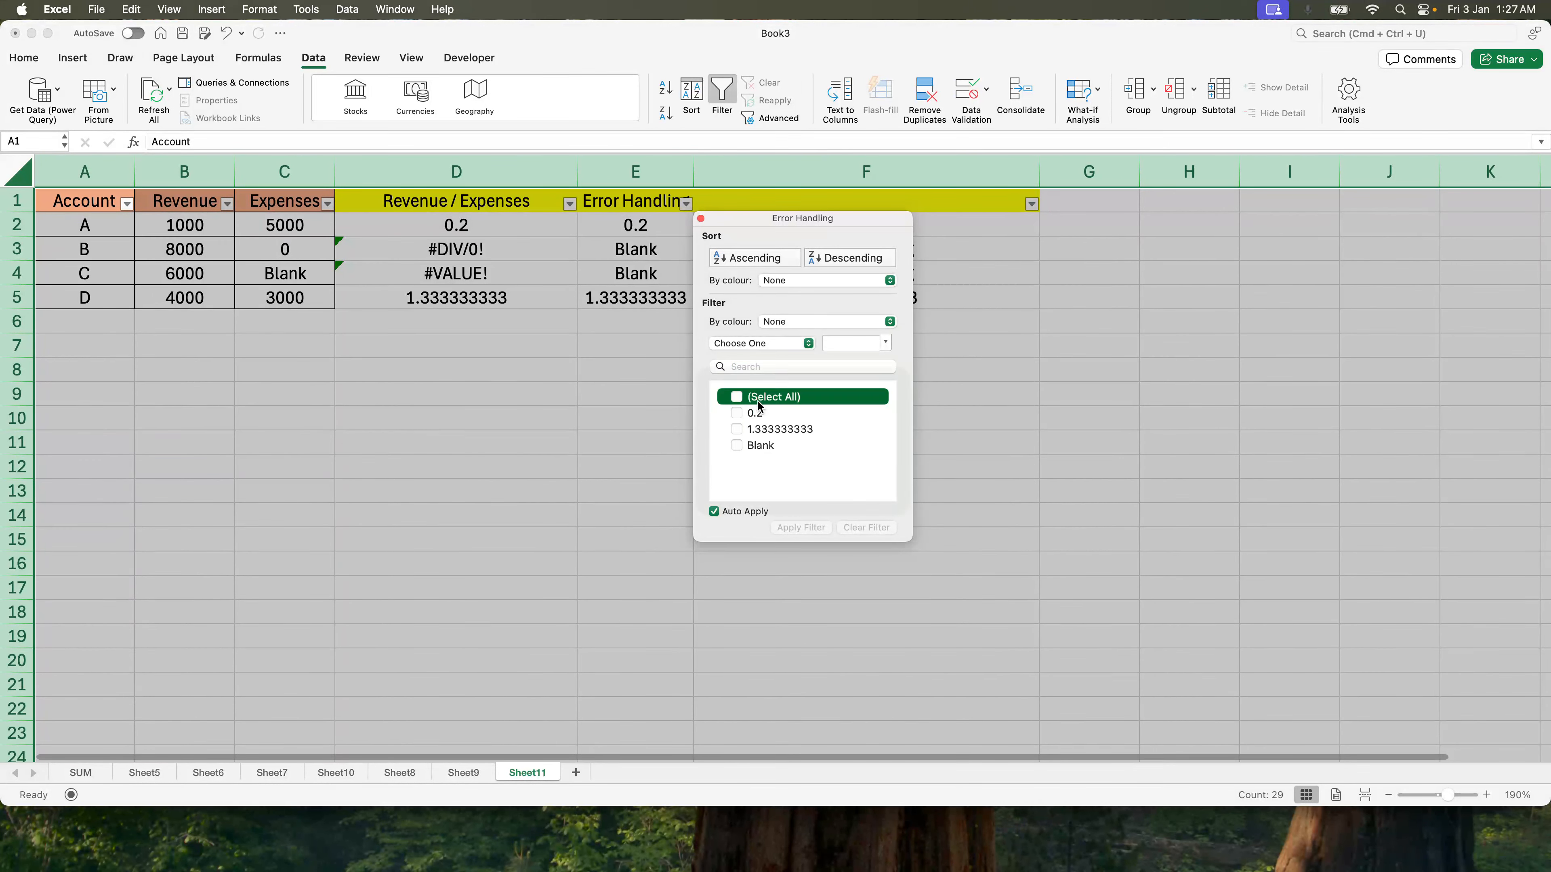
click(759, 445)
Clear the Error Handling filter after checking the filtered accounts' revenue and expenses, and select the results in E2:E5
click(405, 415)
drag(214, 228, 303, 250)
click(305, 224)
click(769, 85)
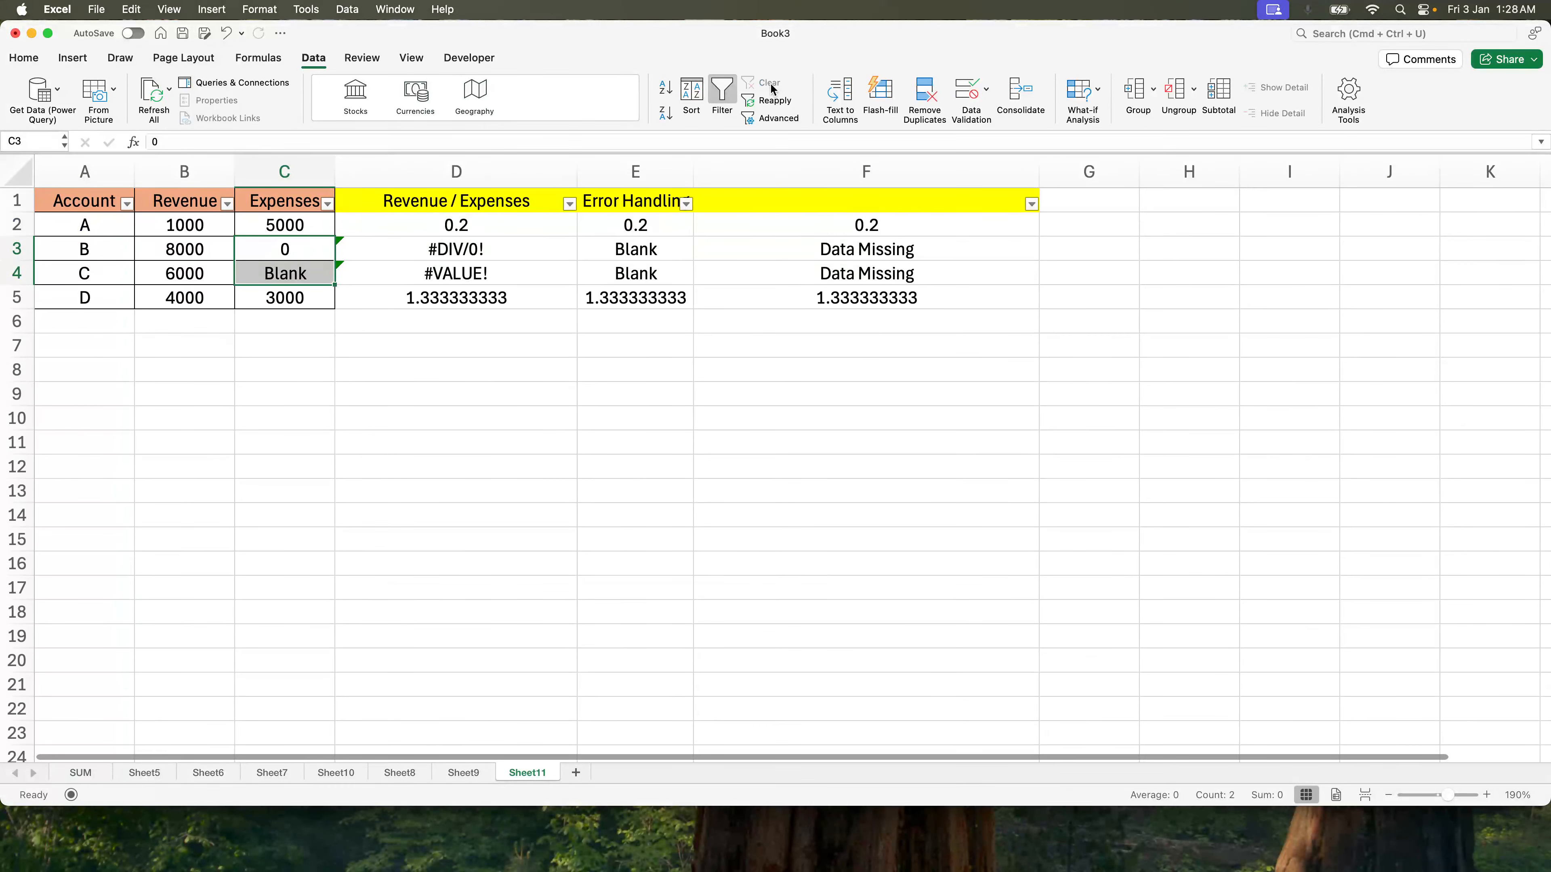
drag(654, 226, 659, 296)
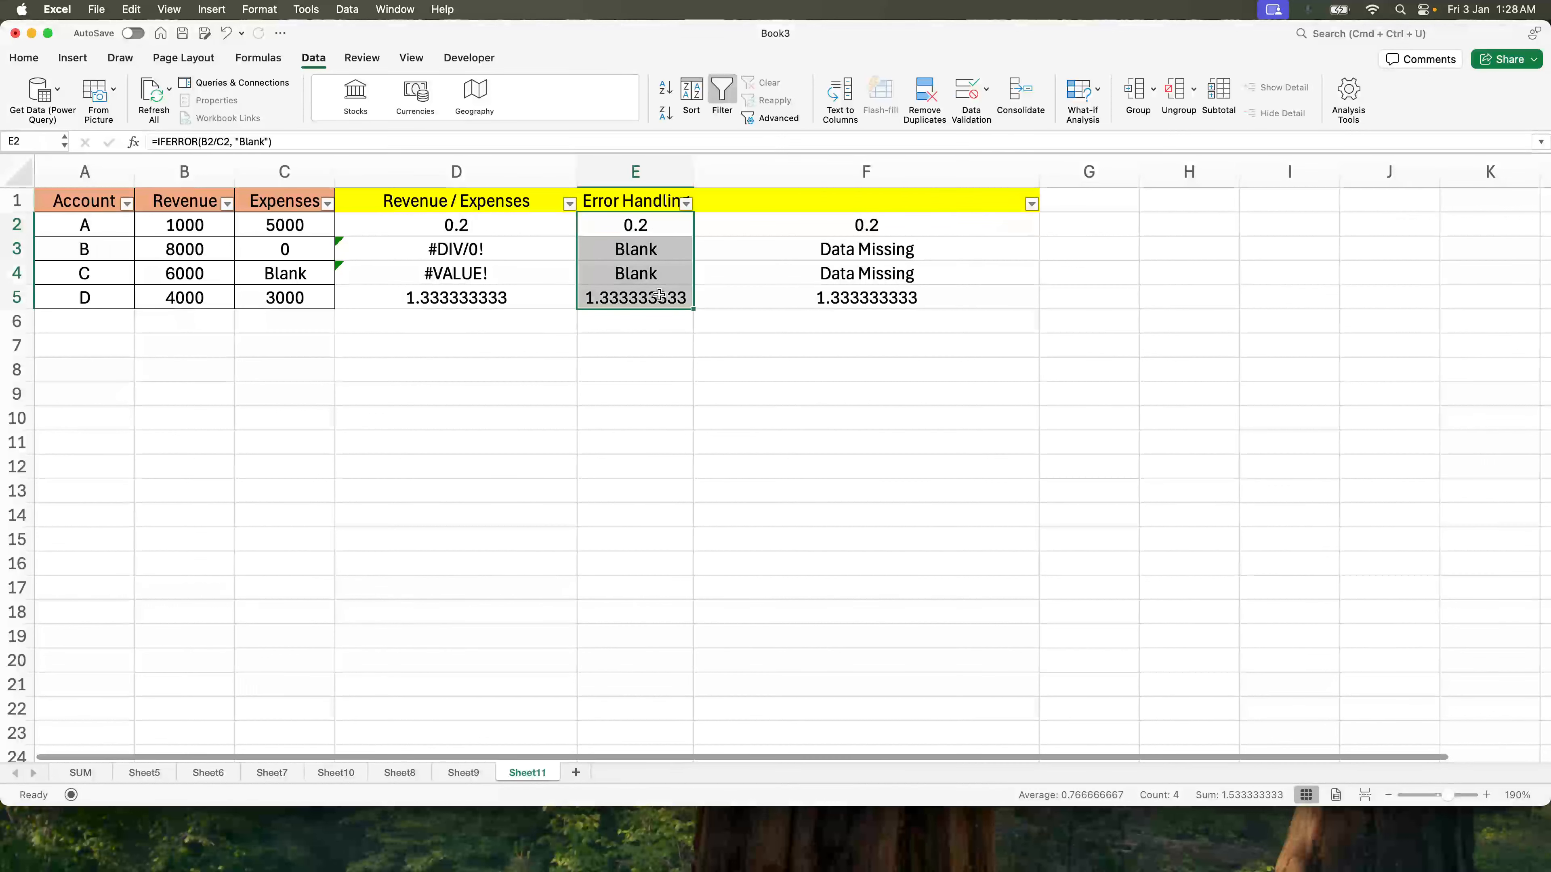